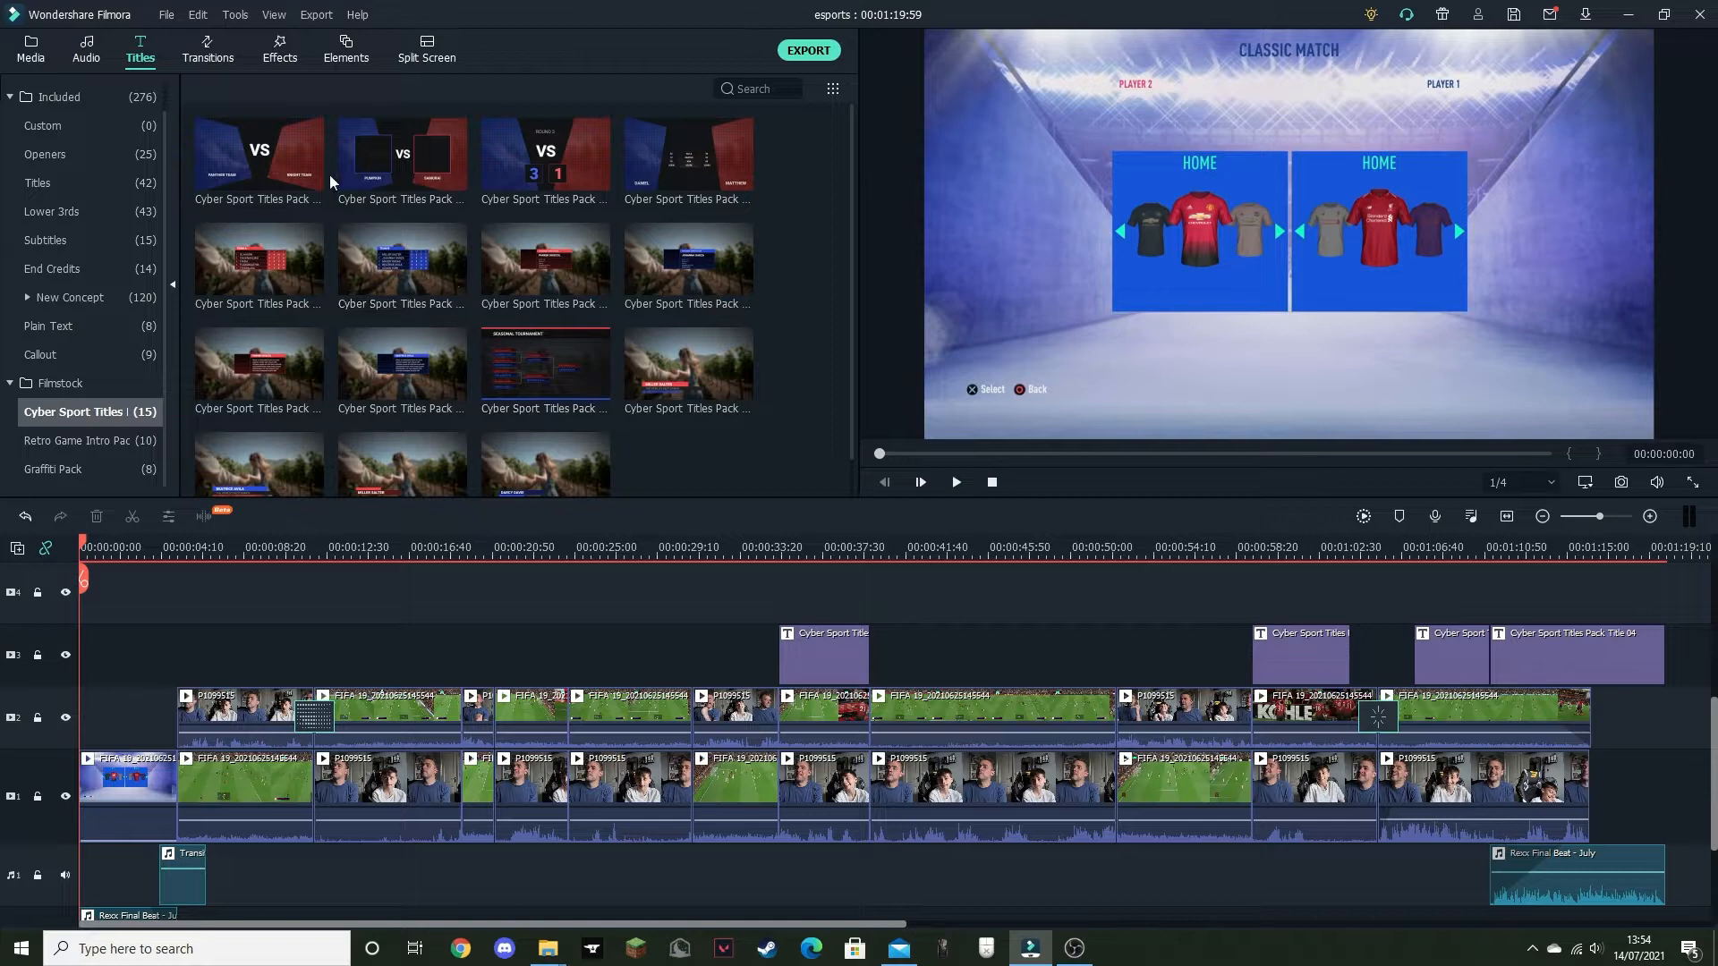
Step: Add the first VS title from the Cyber Sport Titles pack at the start of video track 2, above the opening clip
scroll(385, 358, "down", 1)
scroll(530, 413, "up", 1)
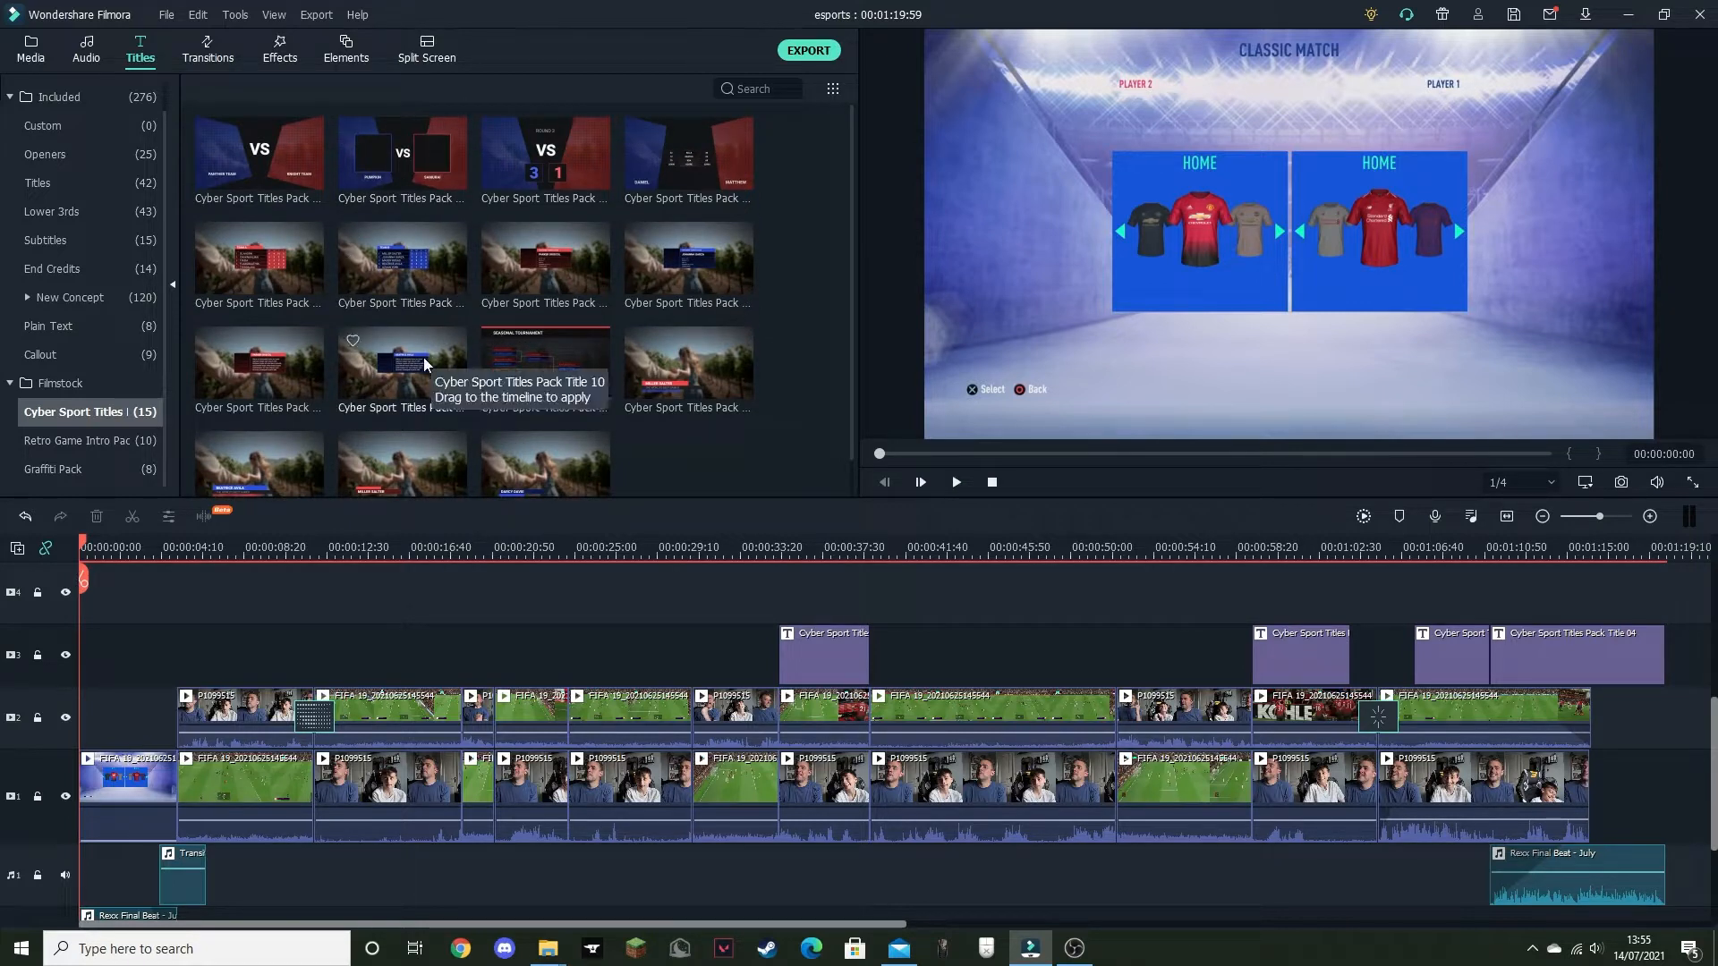
left_click(249, 168)
left_click_drag(239, 161, 119, 689)
mouse_move(123, 548)
left_mouse_down()
mouse_move(90, 549)
mouse_move(137, 550)
left_mouse_up()
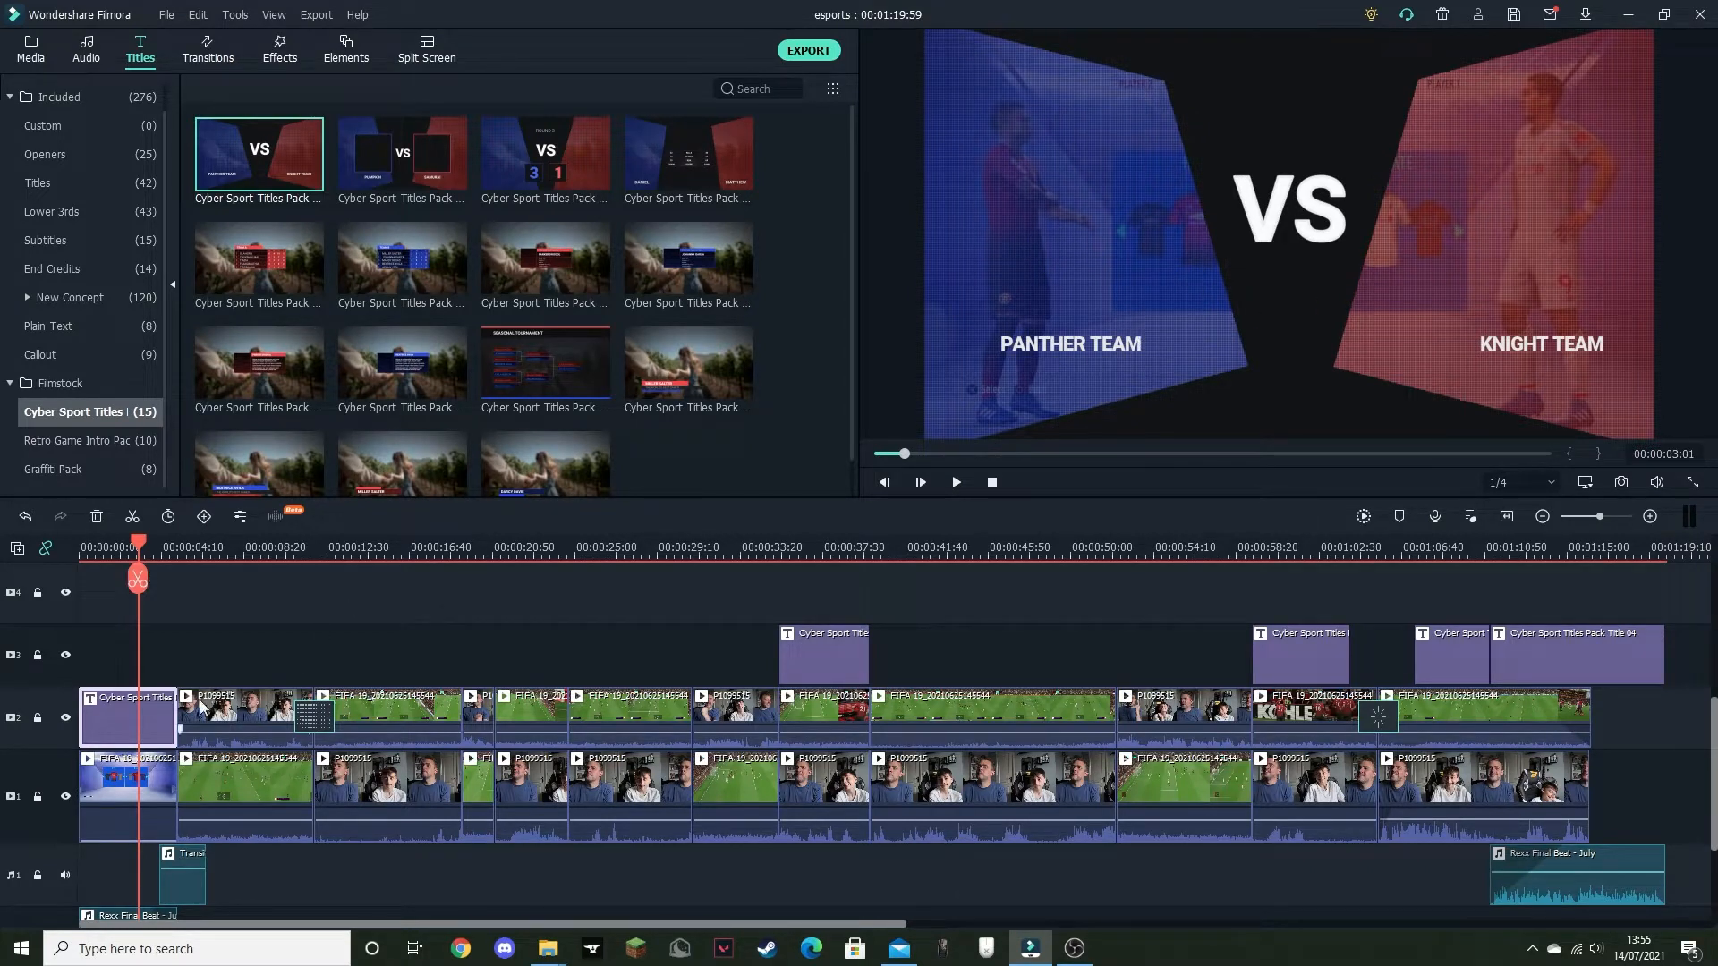
Step: Rename the two teams in the VS title, replacing KNIGHT TEAM with LIVERPOOL and PANTHER TEAM with MANCHESTER UNITED
double_click(105, 723)
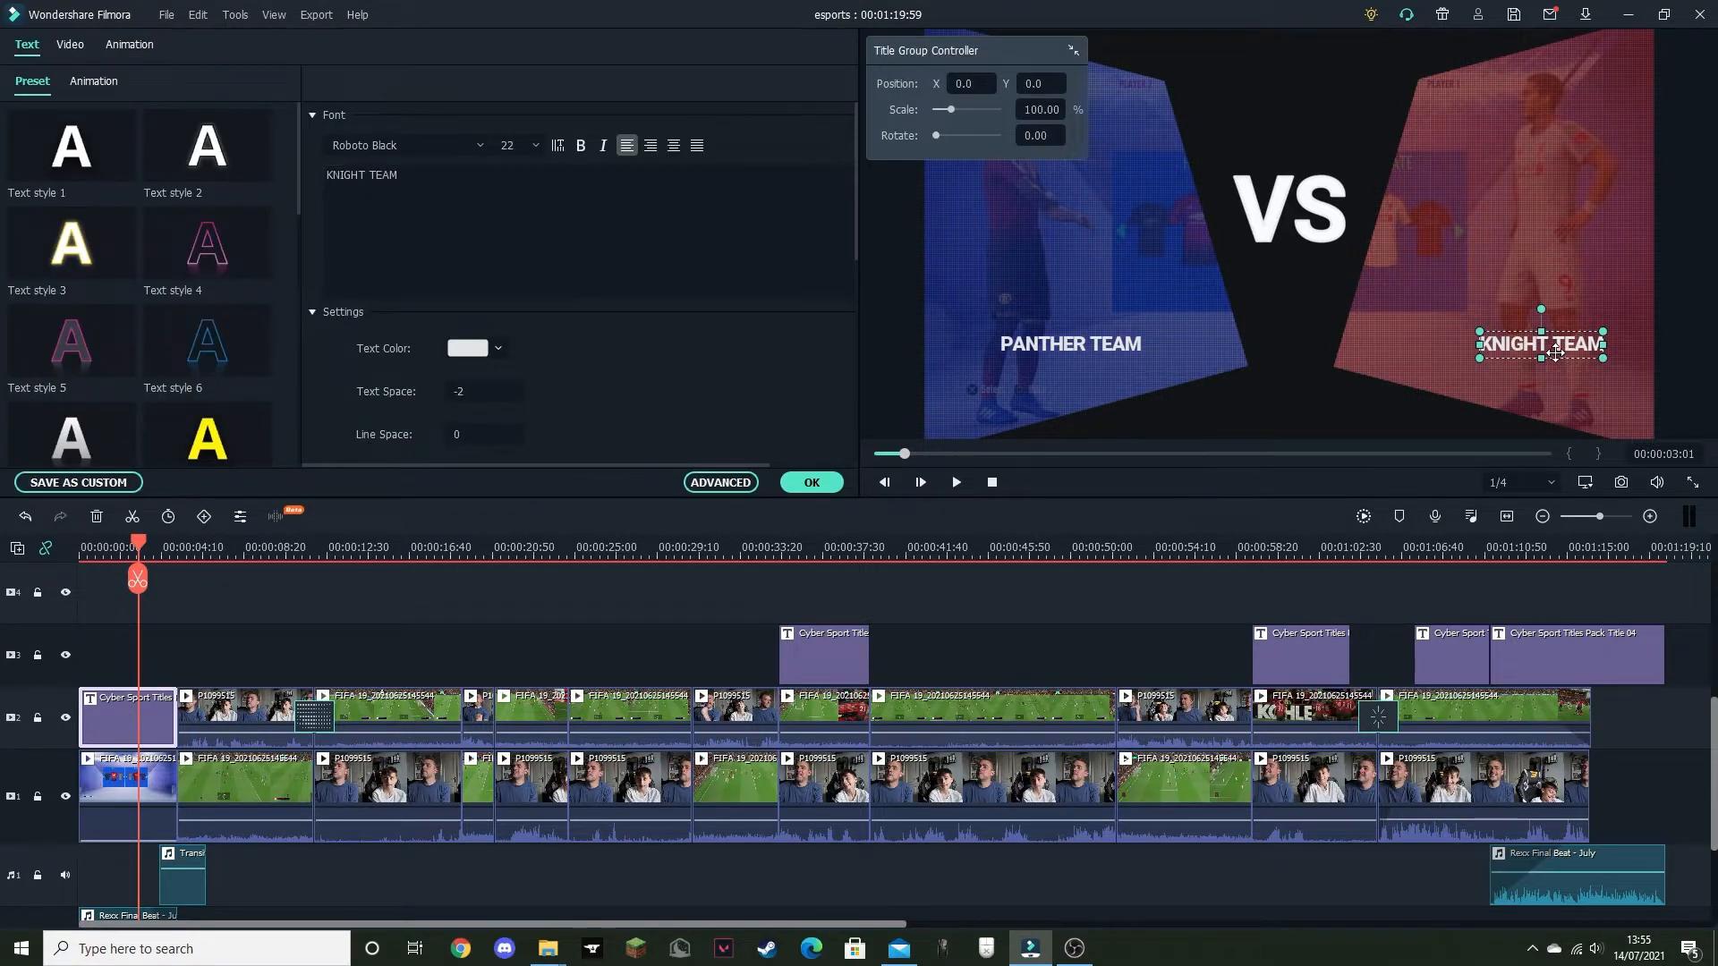
left_click_drag(402, 176, 302, 163)
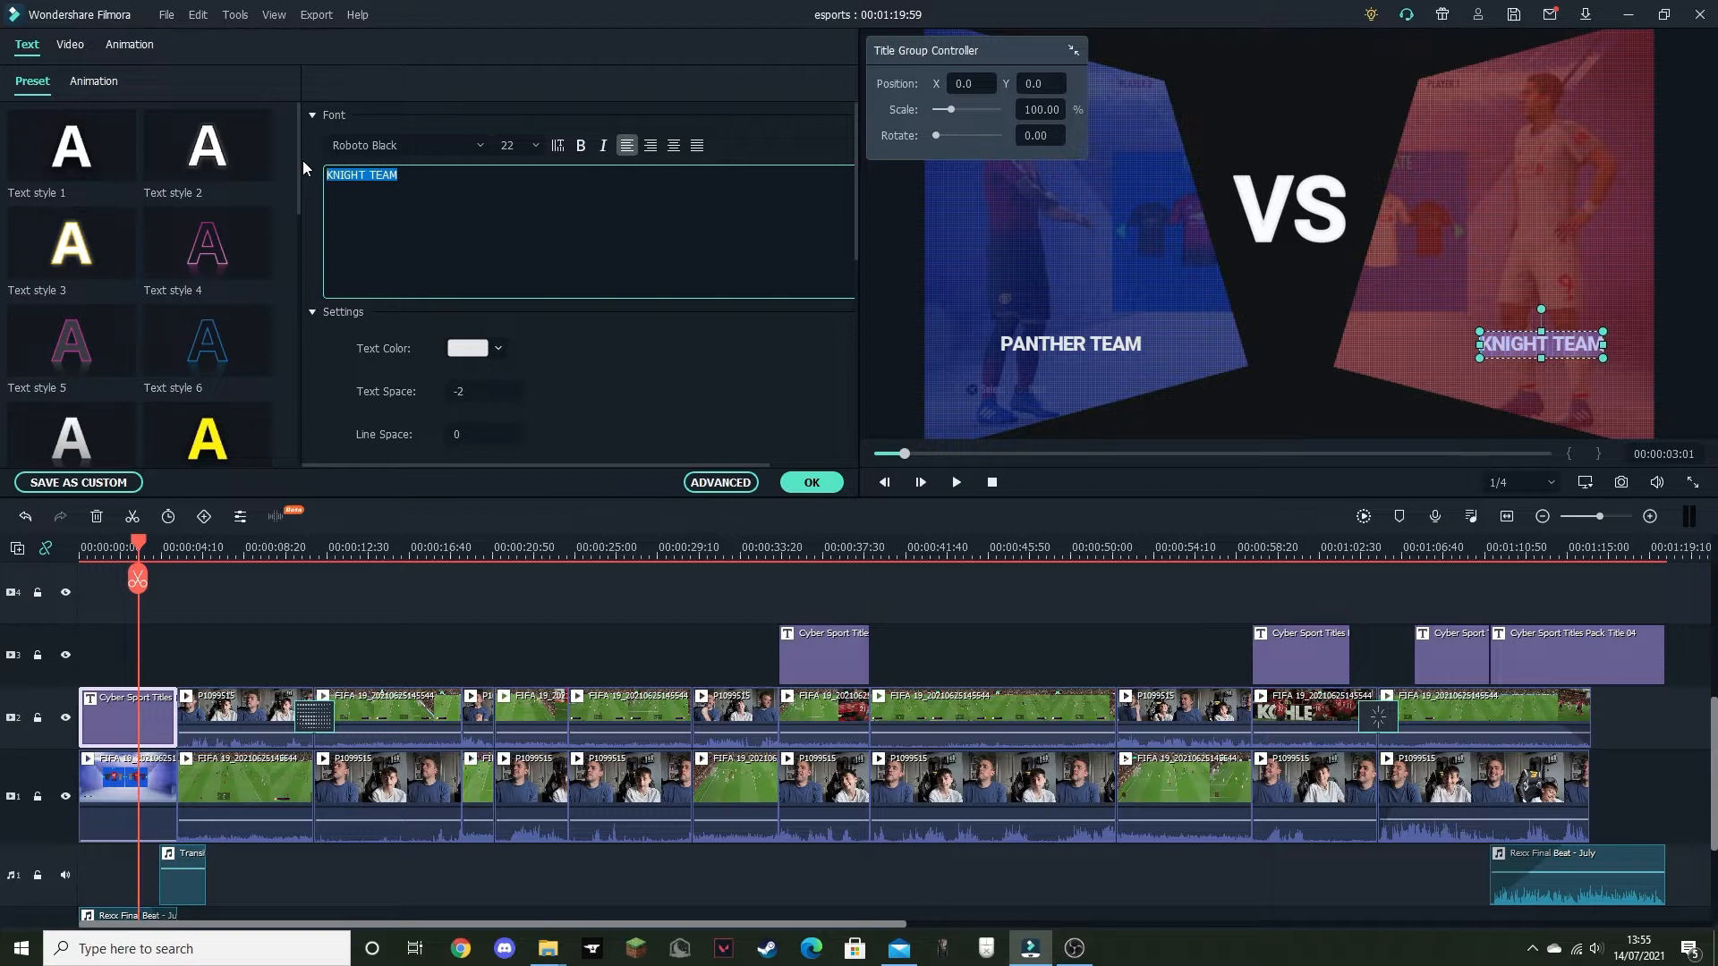
type("LIVERPOOL")
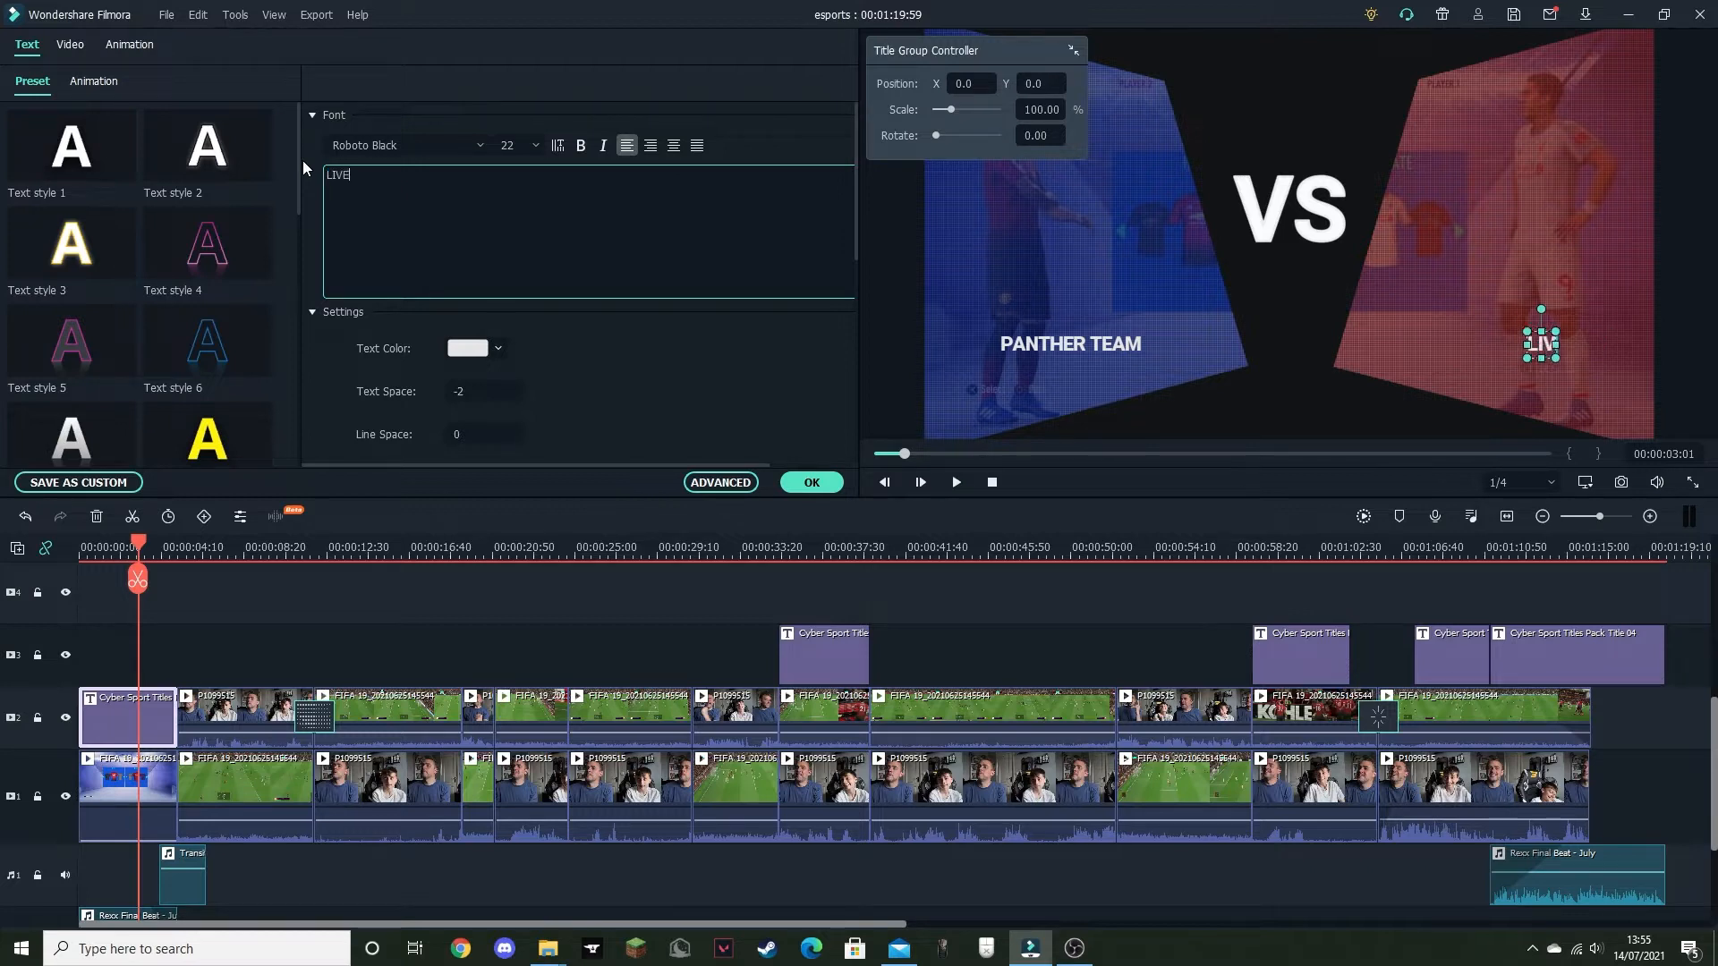
left_click(1036, 349)
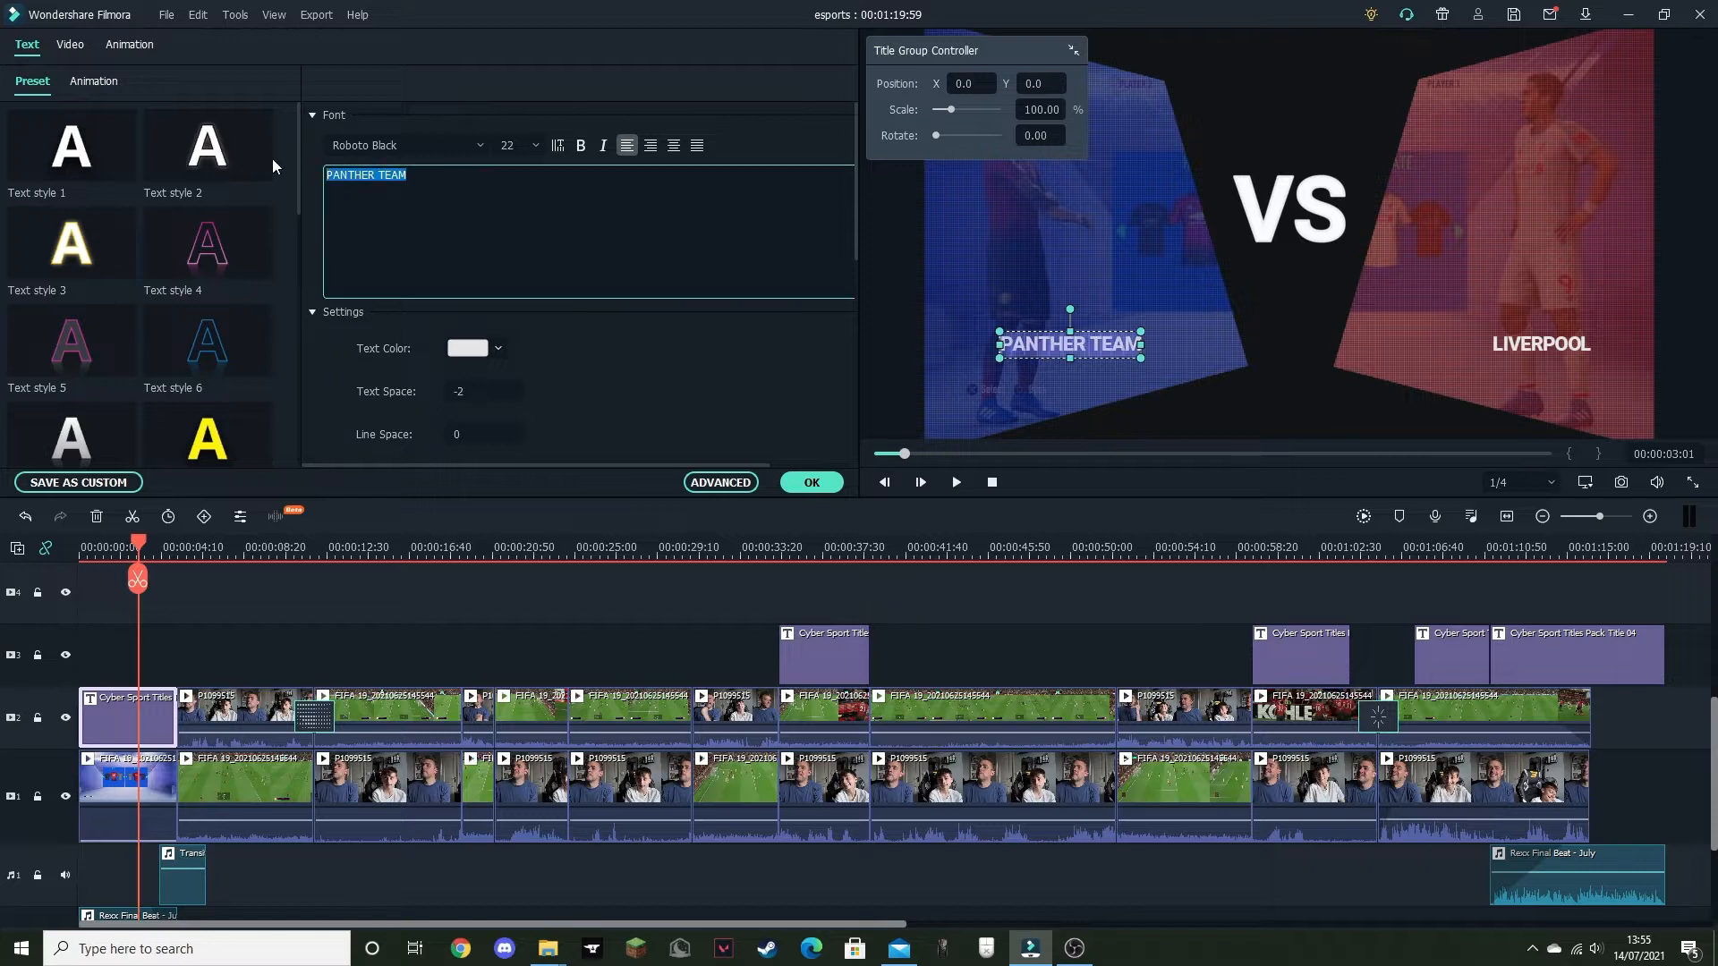
type("MAN")
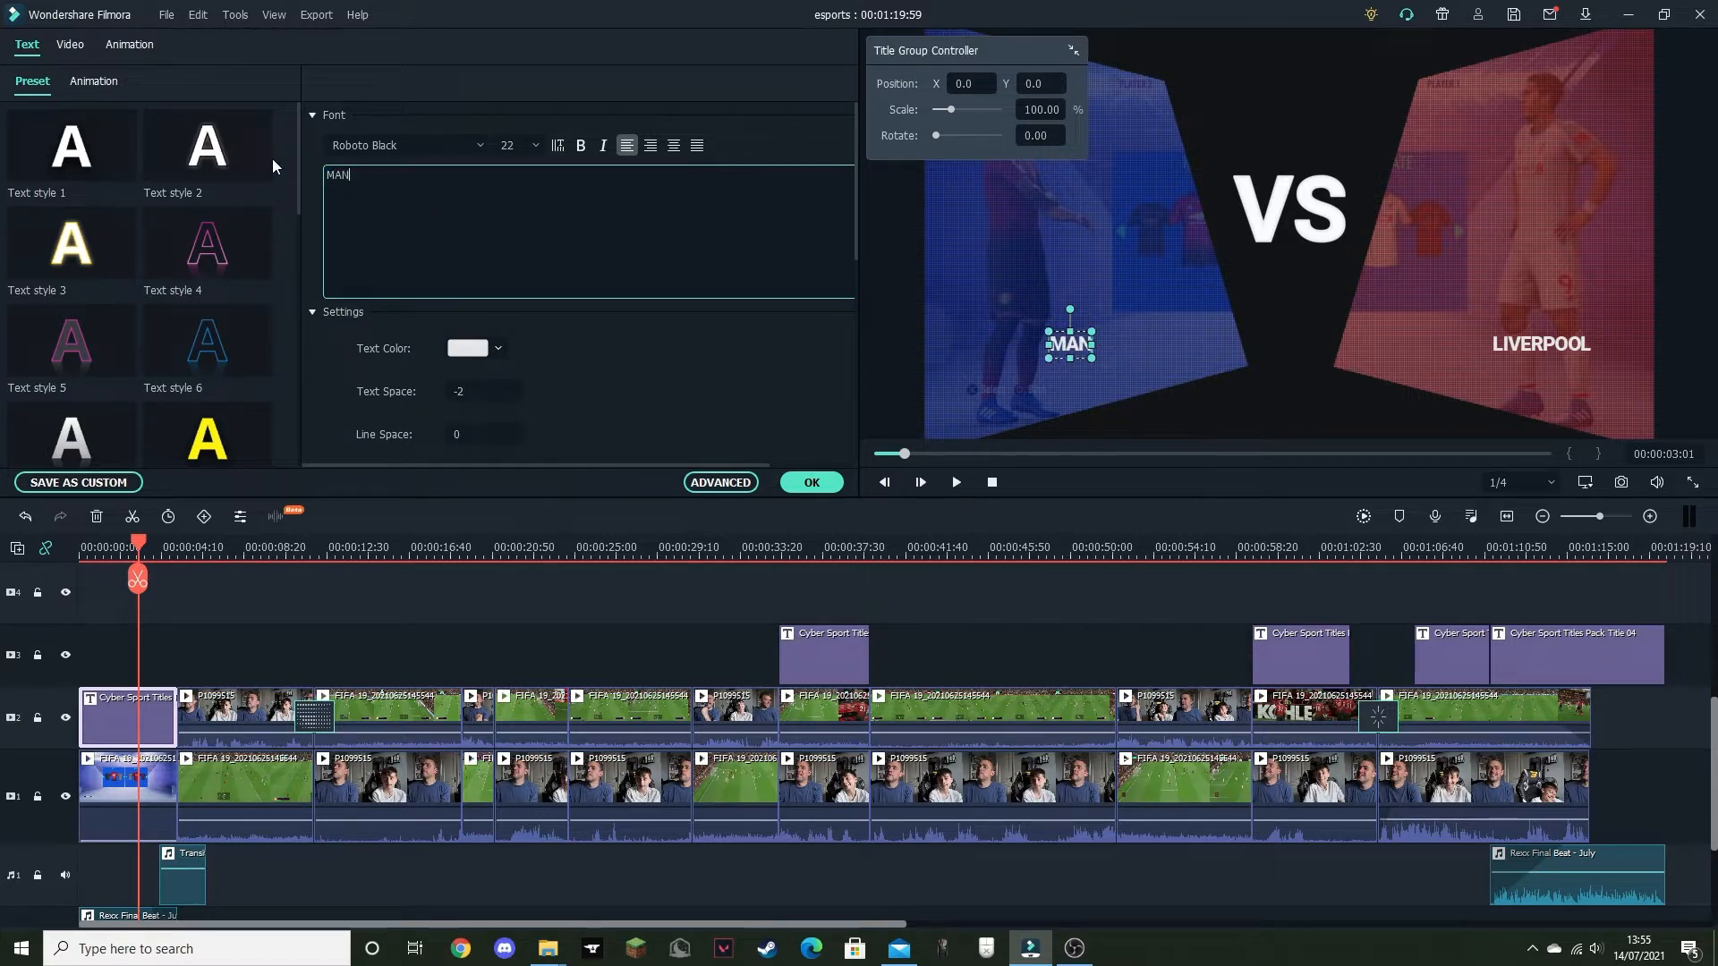
type("CHES")
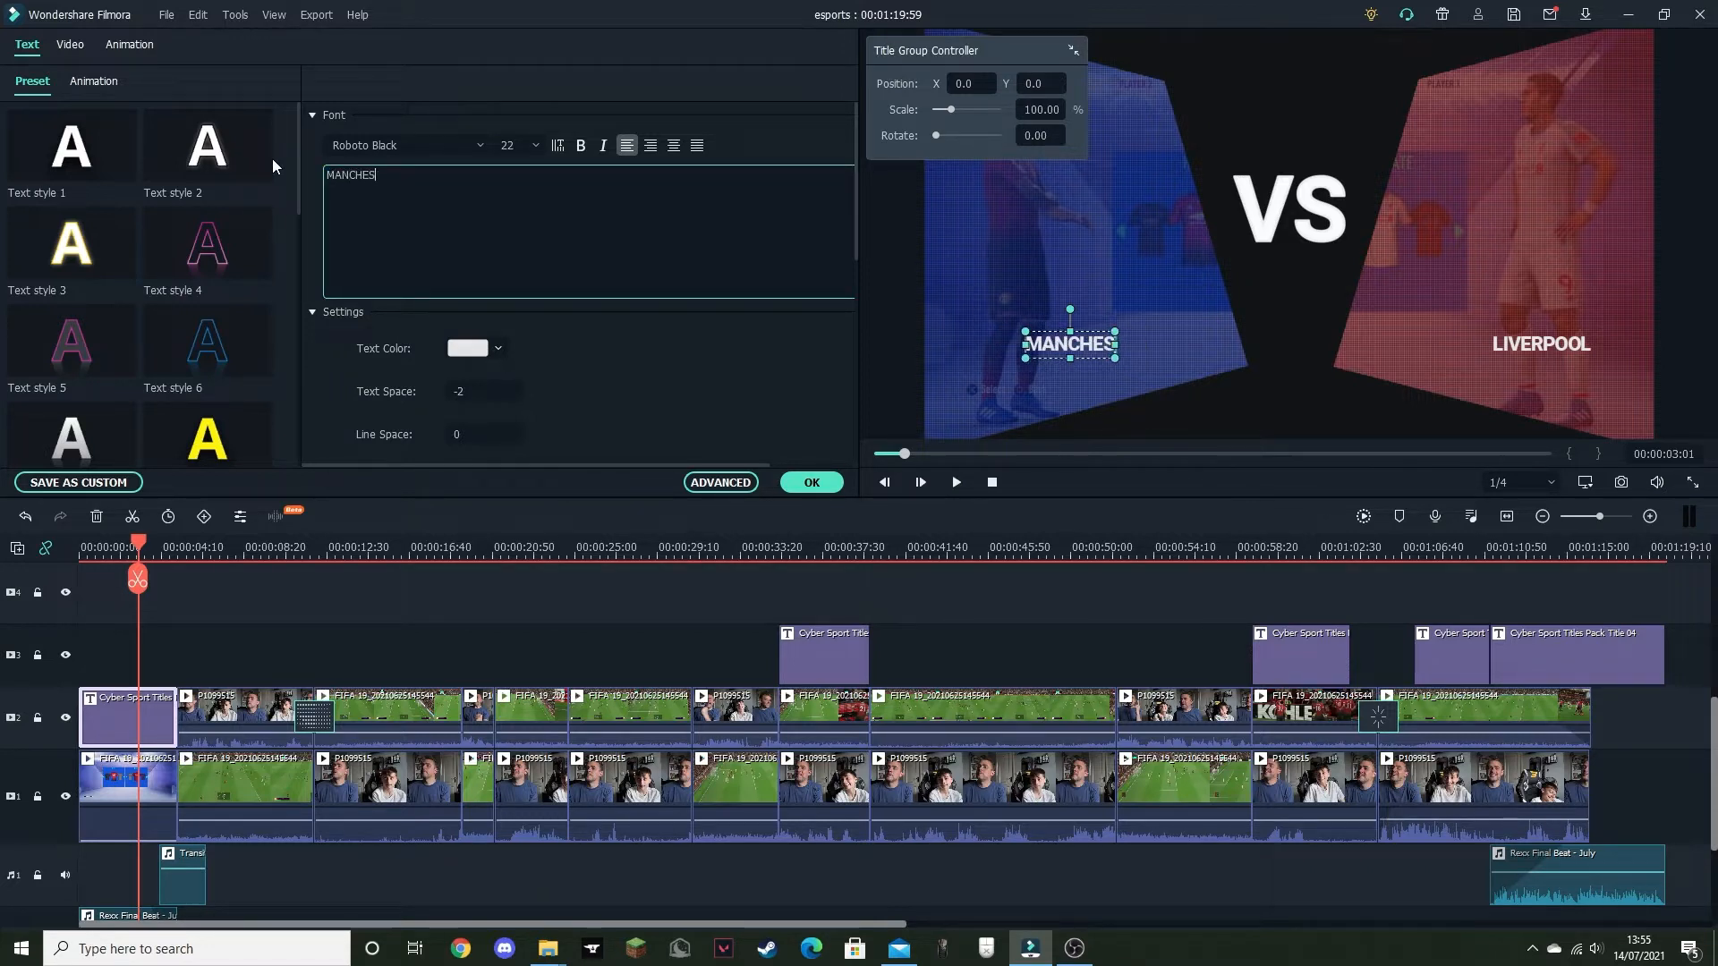
type("TER UNITED")
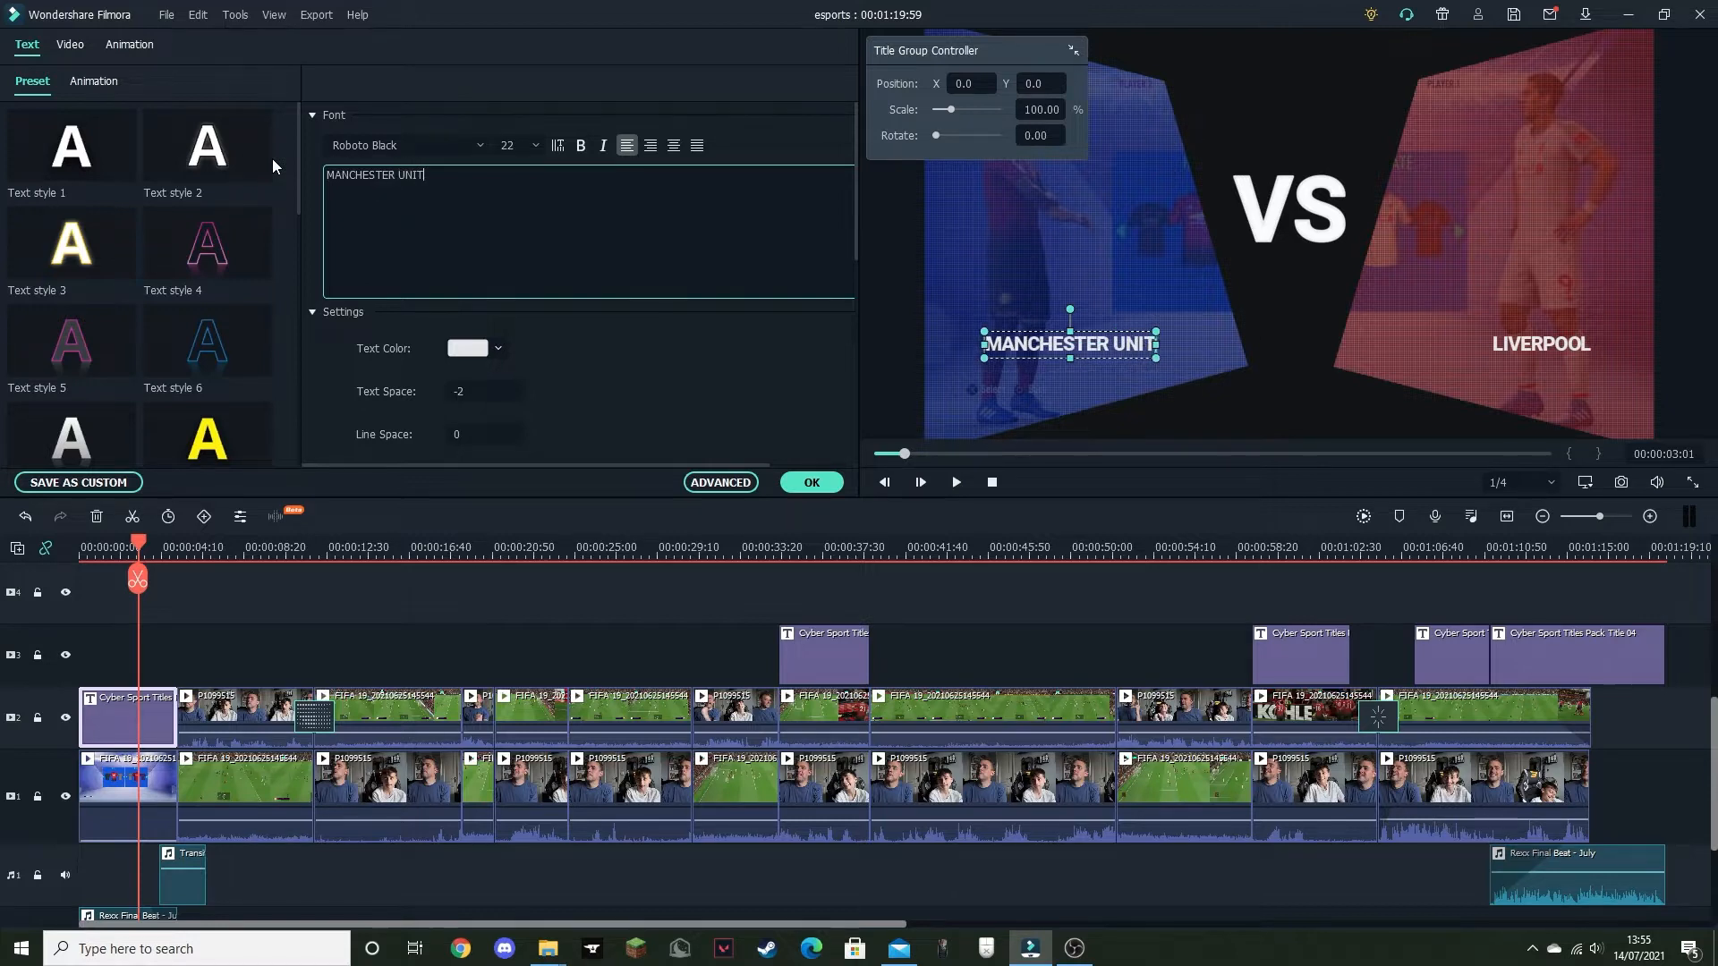
left_click(802, 484)
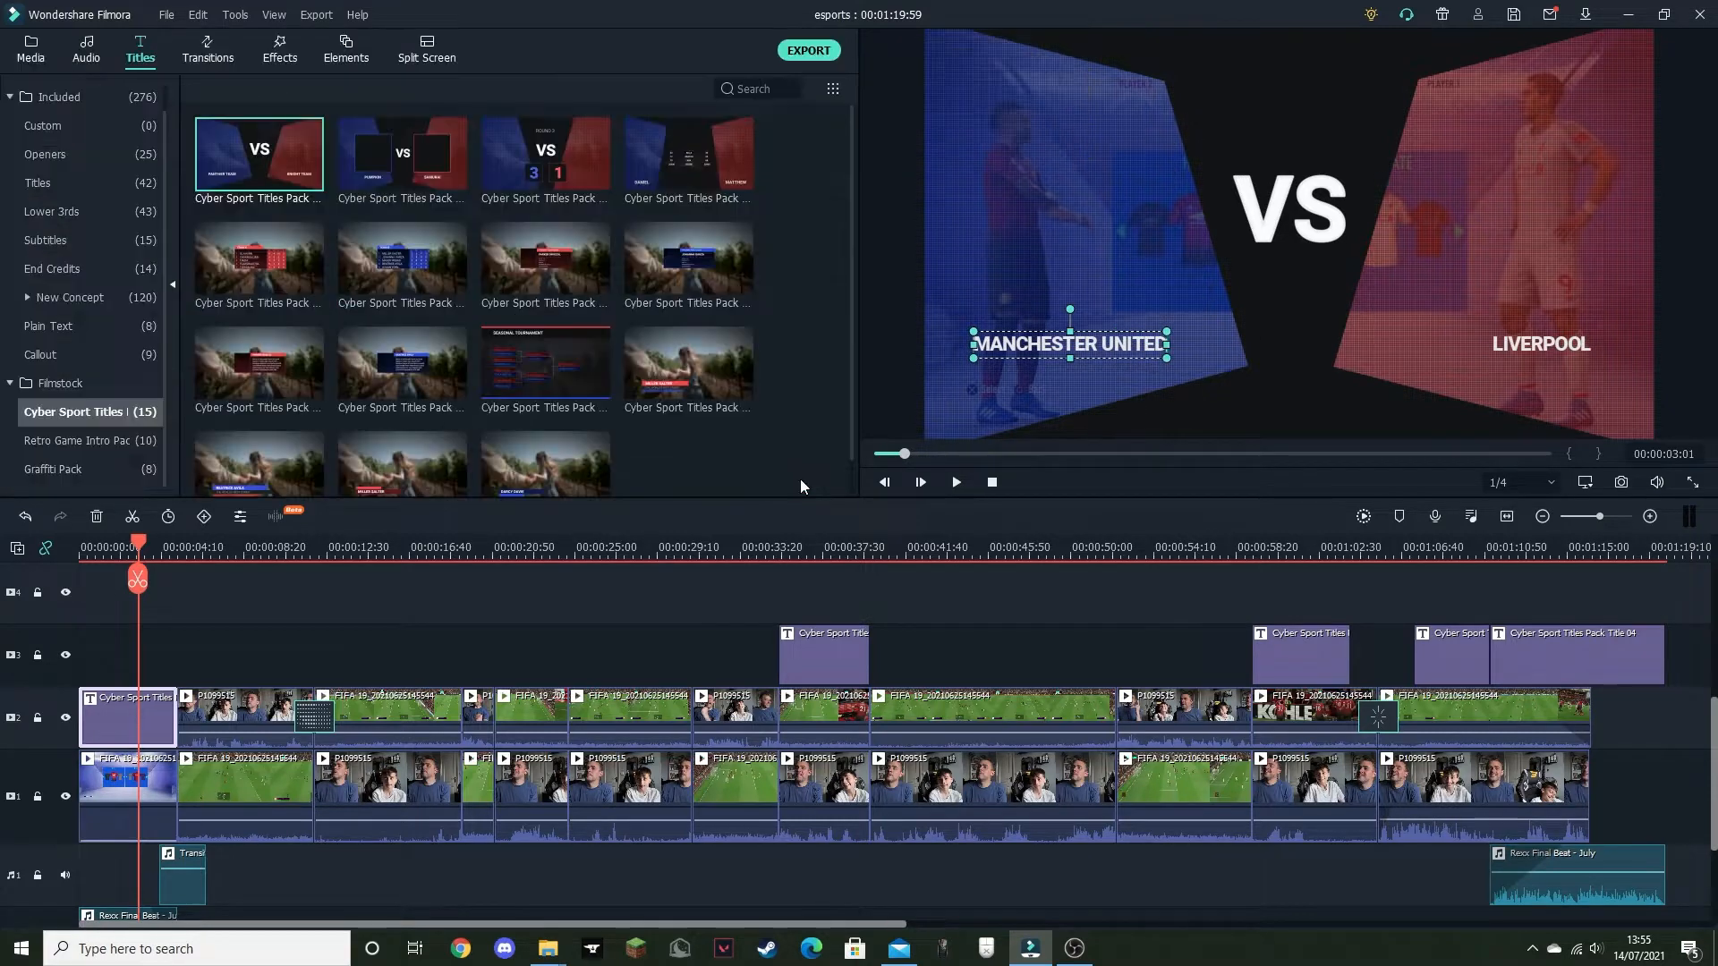
Step: Apply an Erase transition between the VS title and the following clip on video track 2
mouse_move(138, 546)
left_mouse_down()
mouse_move(99, 549)
mouse_move(175, 549)
mouse_move(153, 549)
left_mouse_up()
left_click(211, 54)
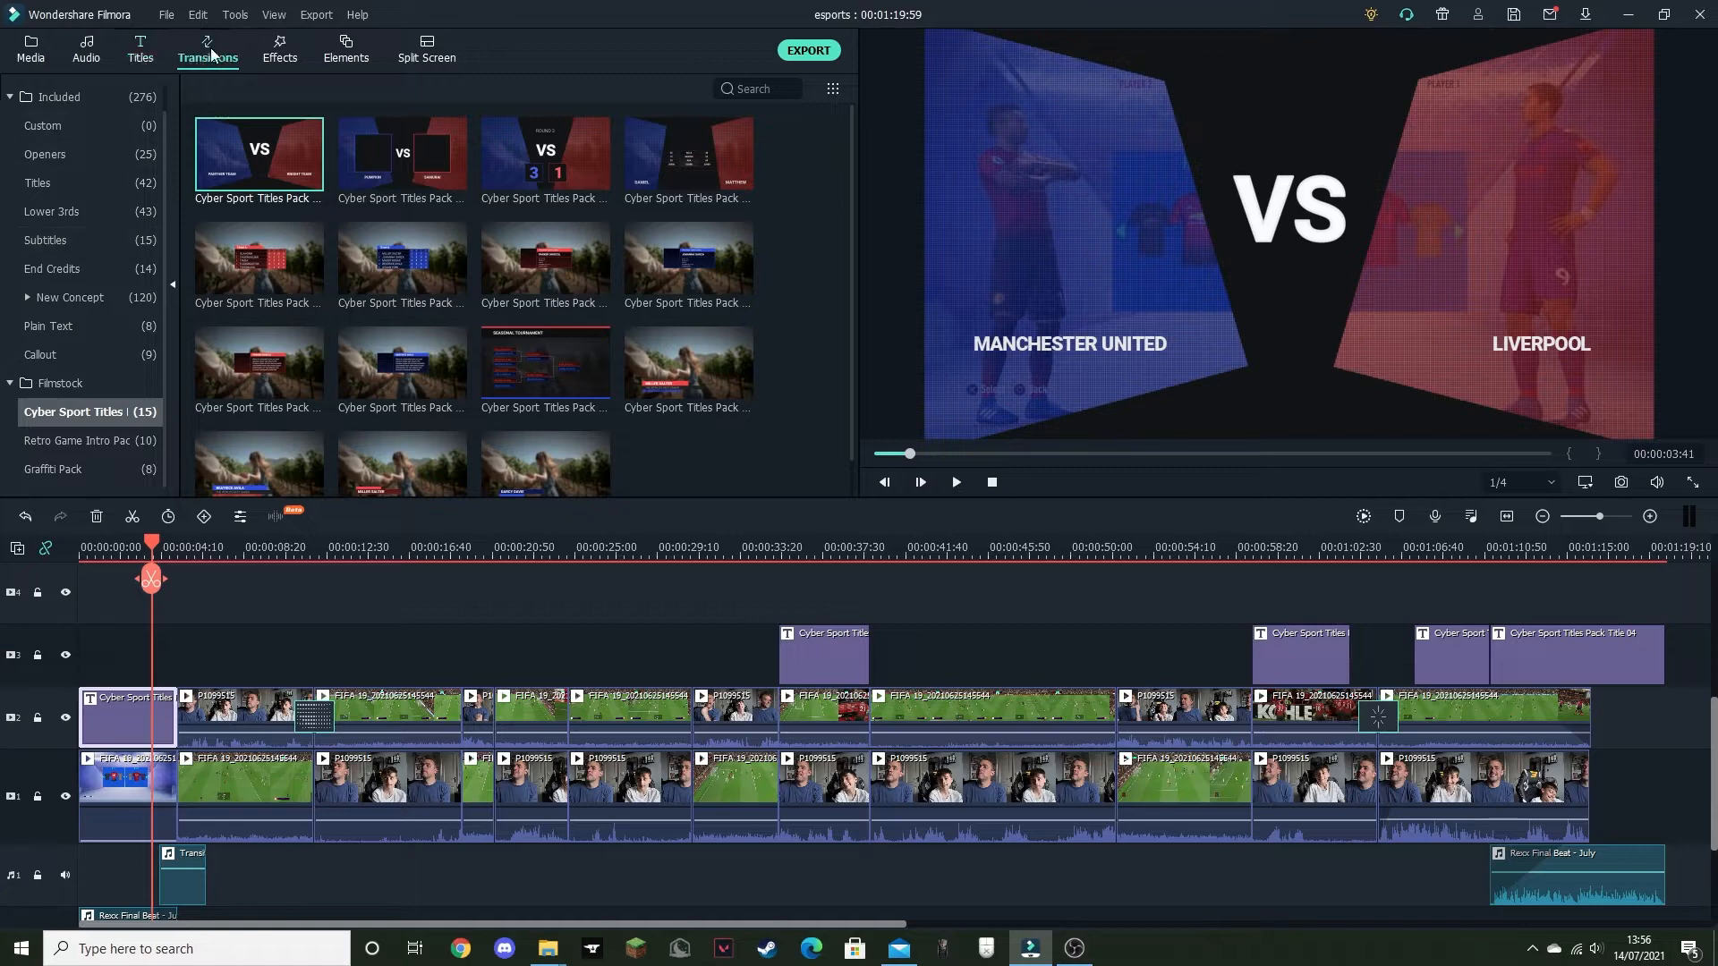
mouse_move(266, 260)
mouse_move(248, 260)
left_mouse_down()
mouse_move(296, 454)
mouse_move(173, 736)
left_mouse_up()
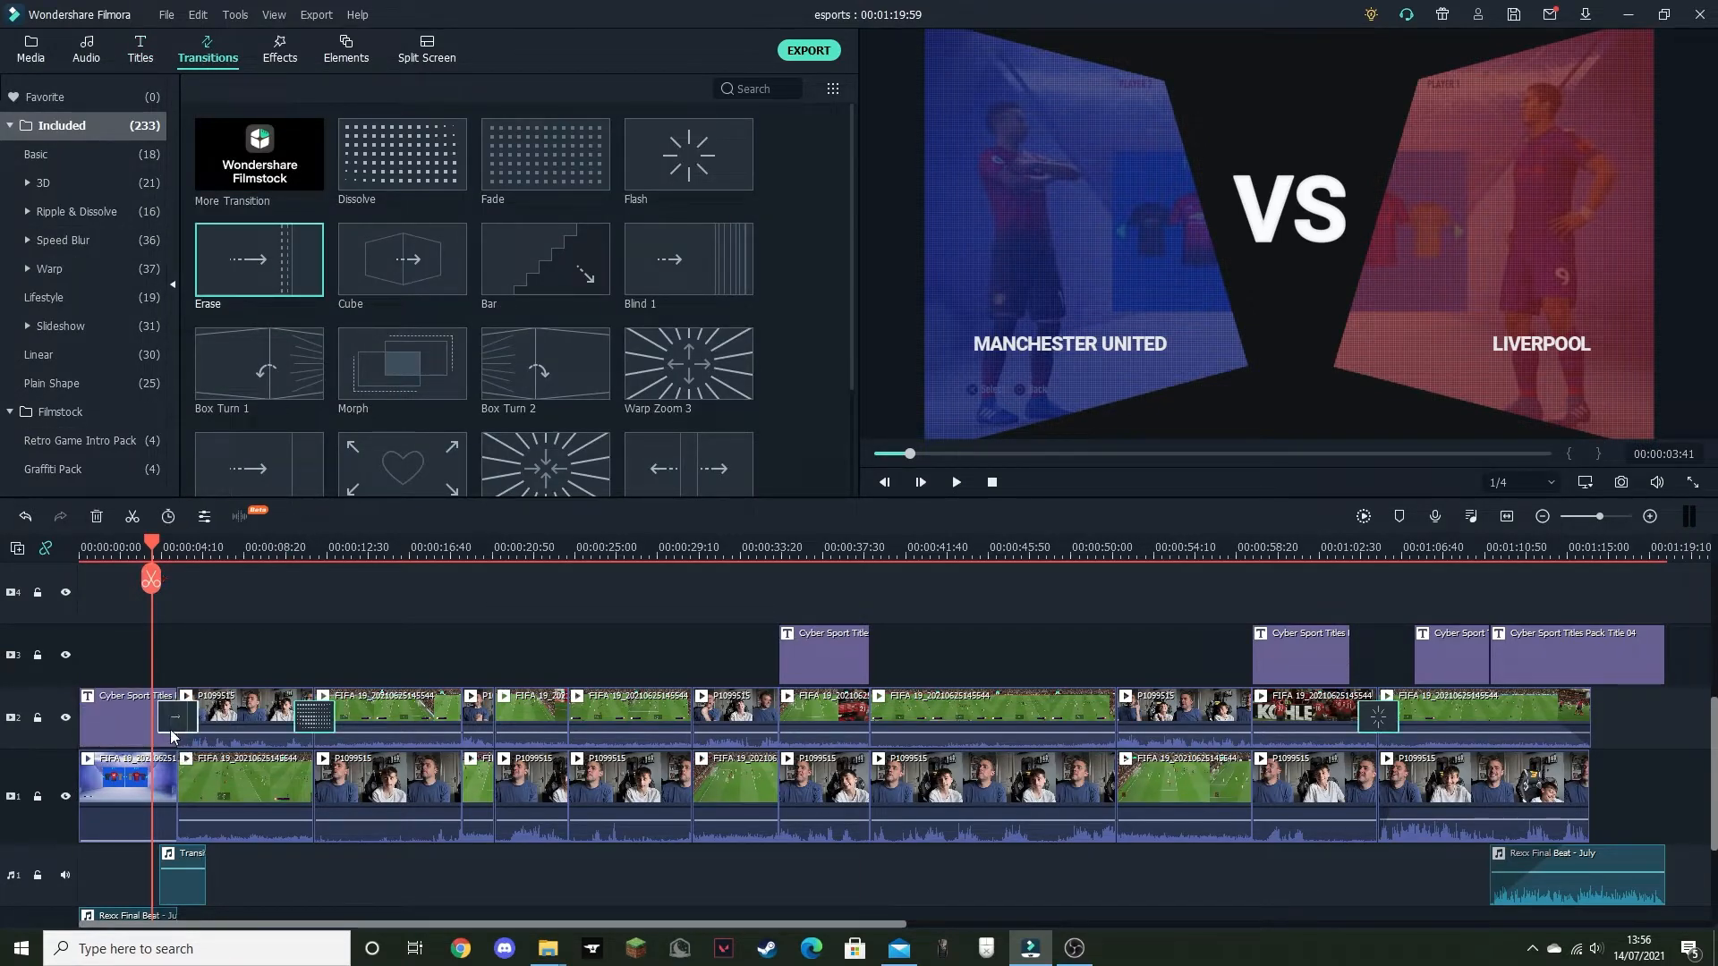
left_click_drag(154, 550, 236, 582)
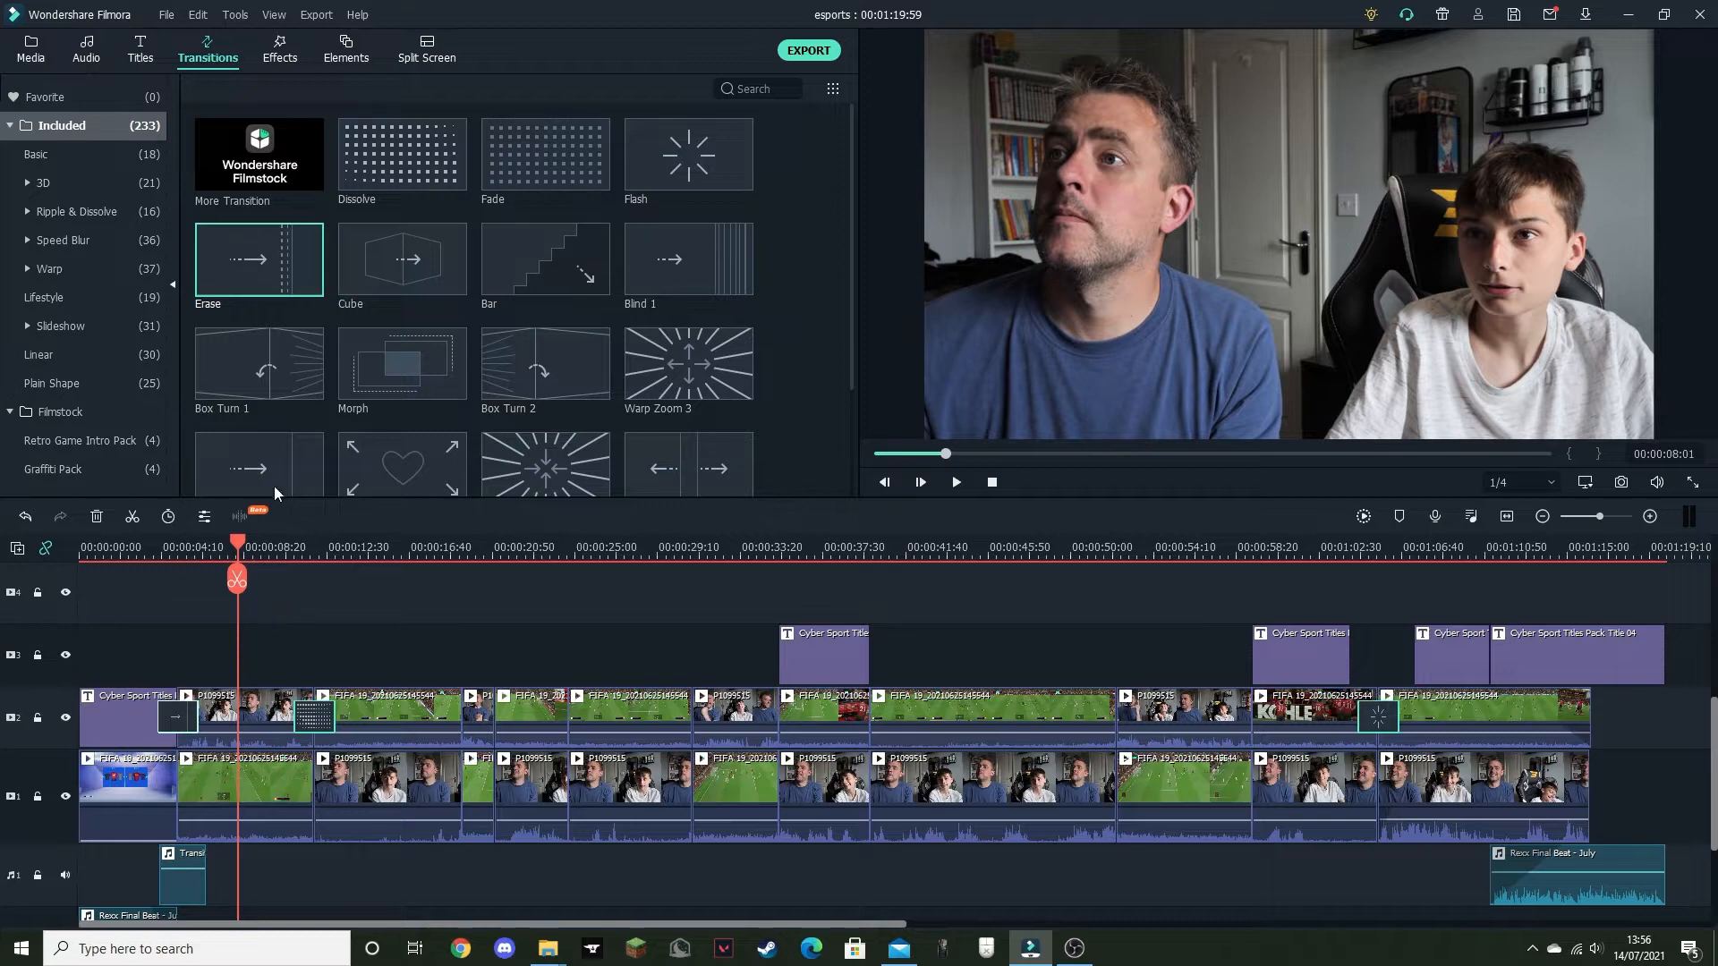
Step: Place the blue lower-third title from the Cyber Sport pack on video track 3, starting where the first webcam clip begins
left_click(141, 50)
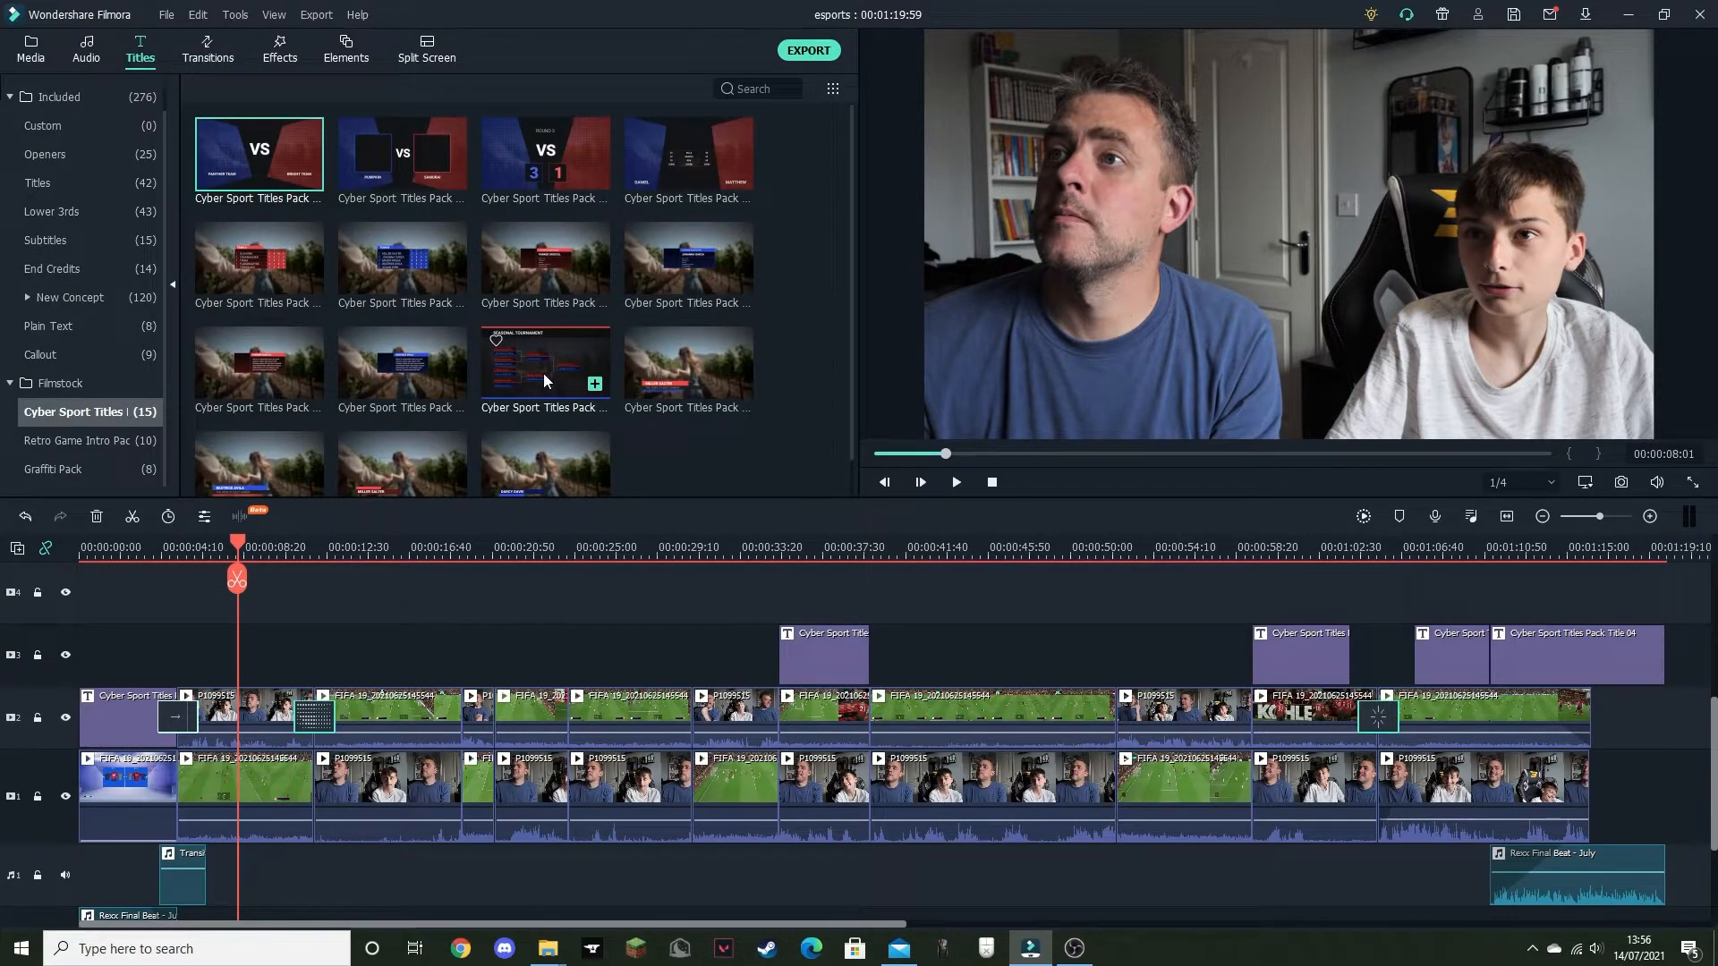
scroll(544, 393, "down", 1)
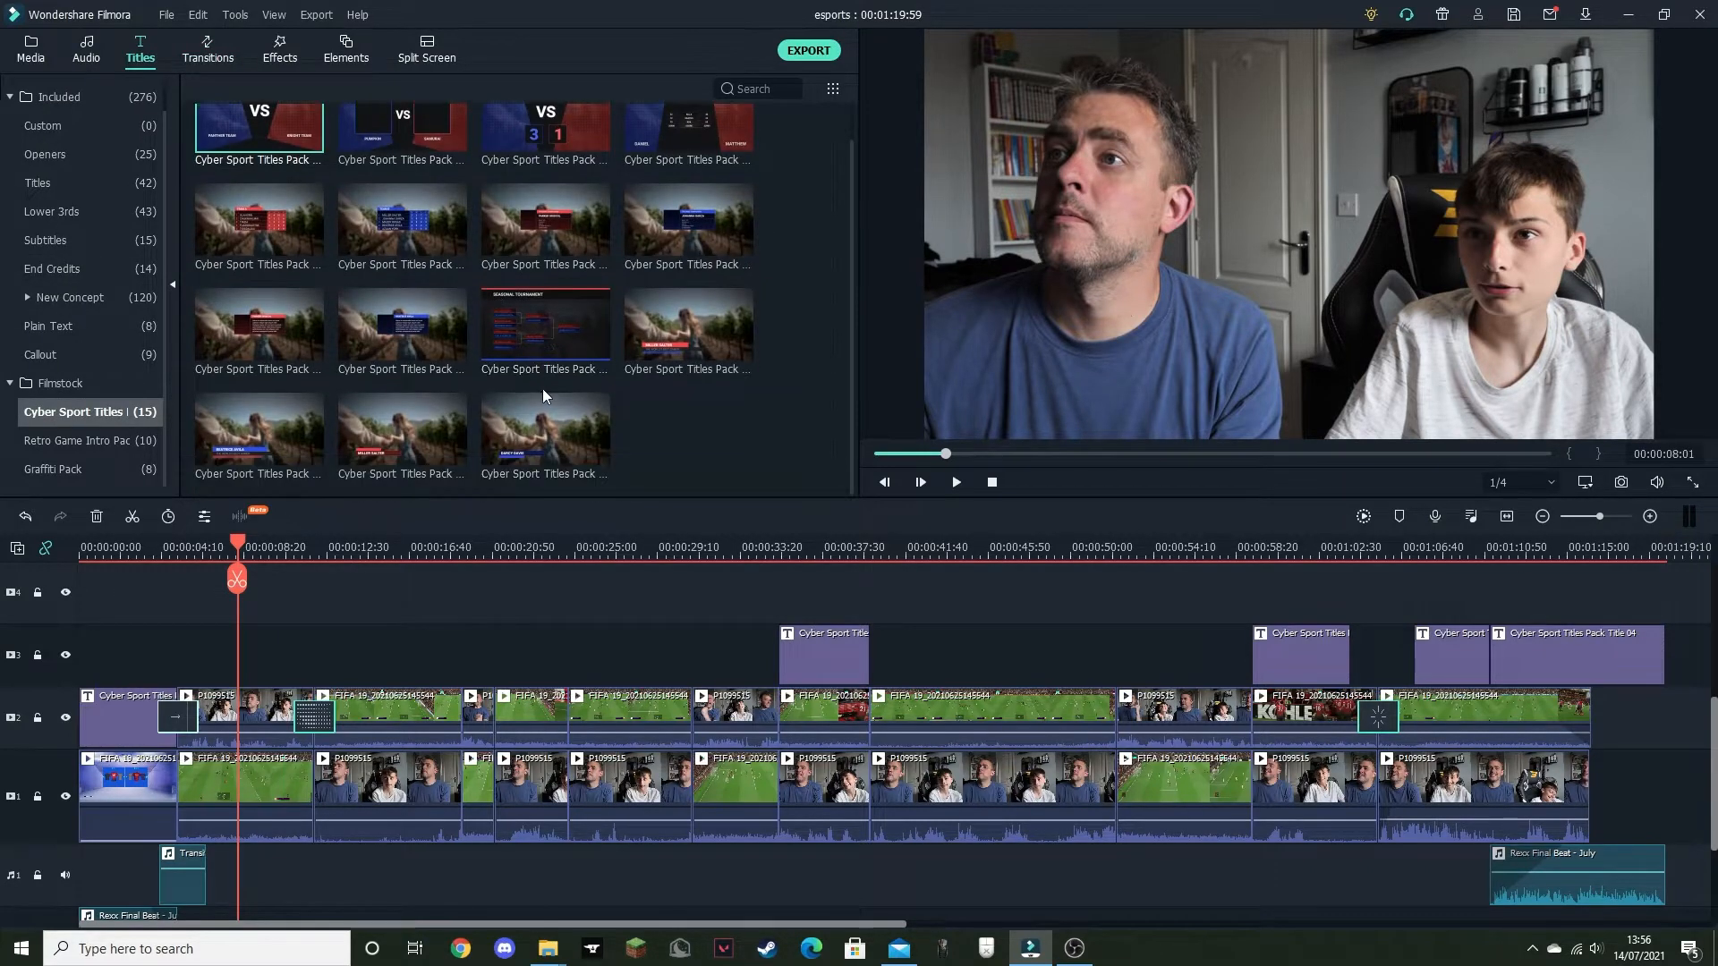
left_click(258, 438)
left_click_drag(249, 438, 191, 671)
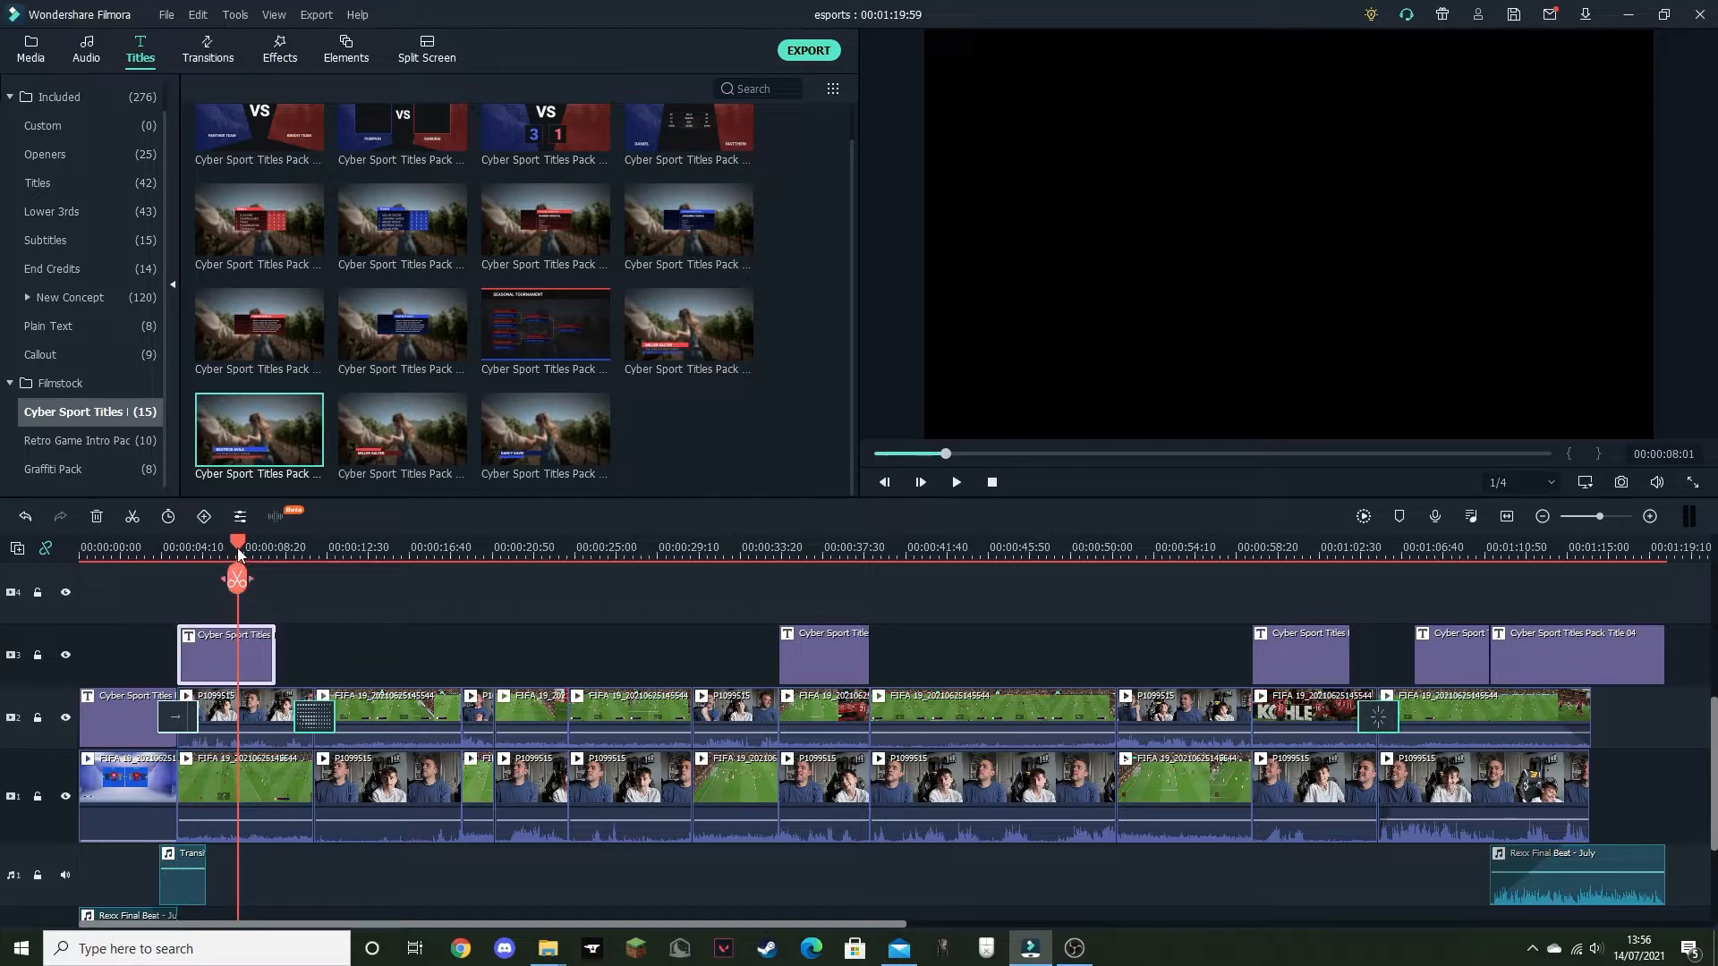
left_click_drag(239, 547, 208, 551)
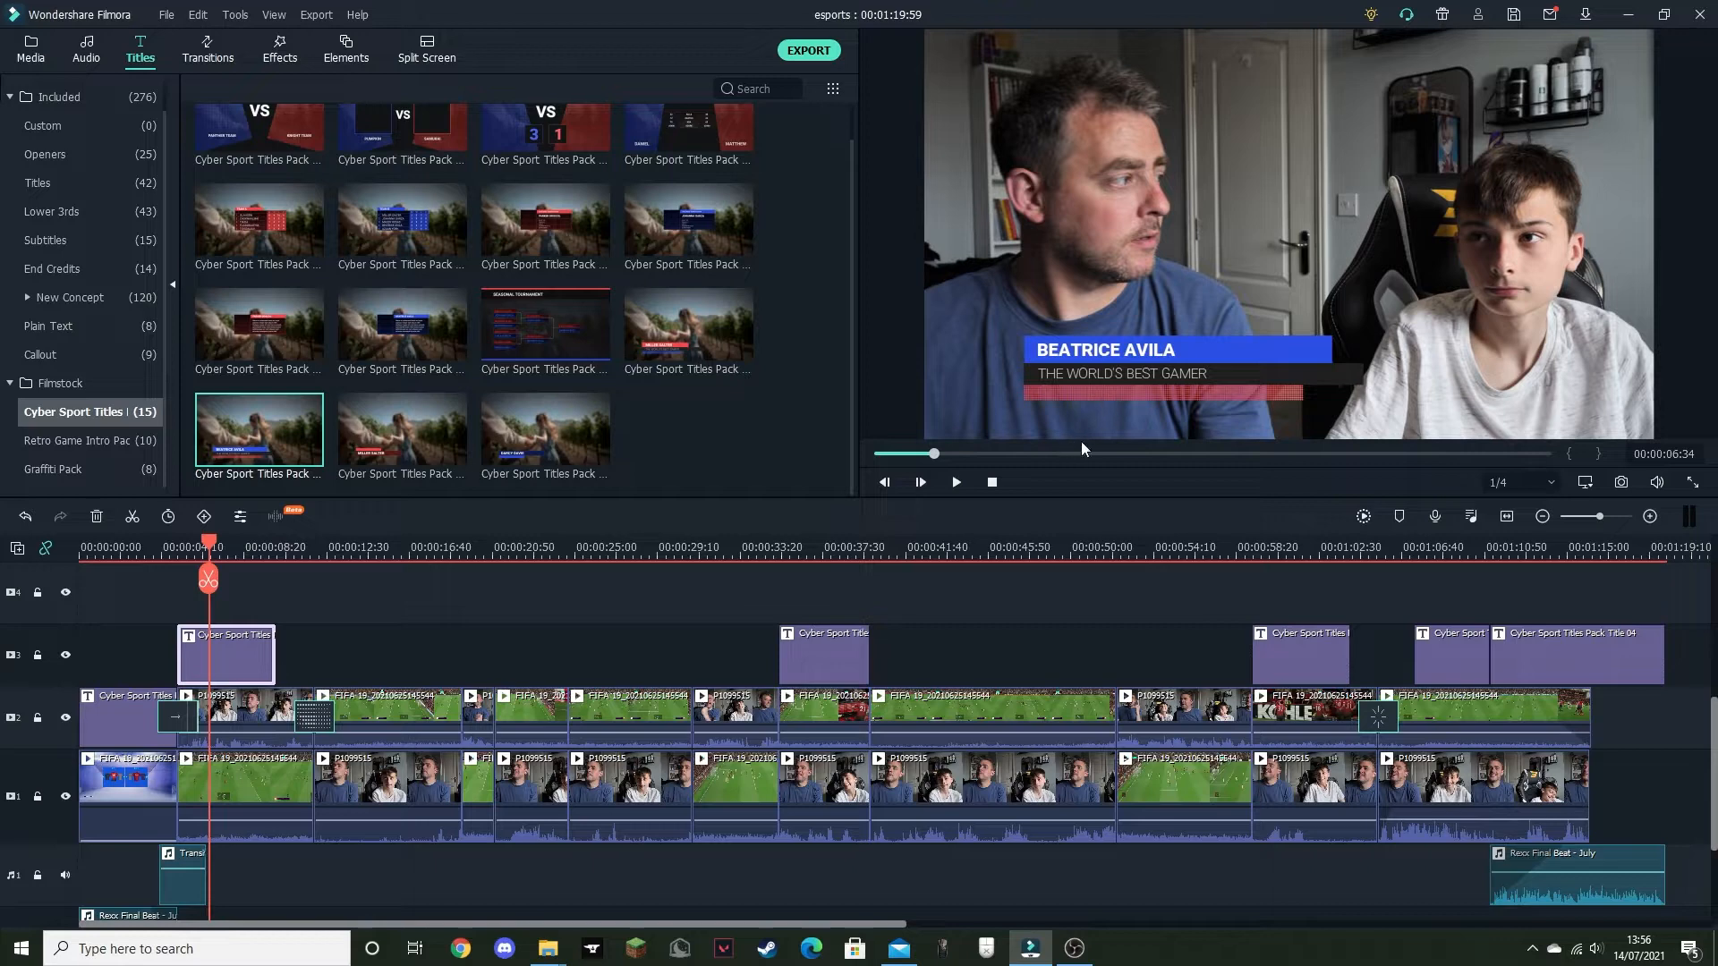
Step: Set the blue lower third's group position to X -88 and Y -31
double_click(240, 642)
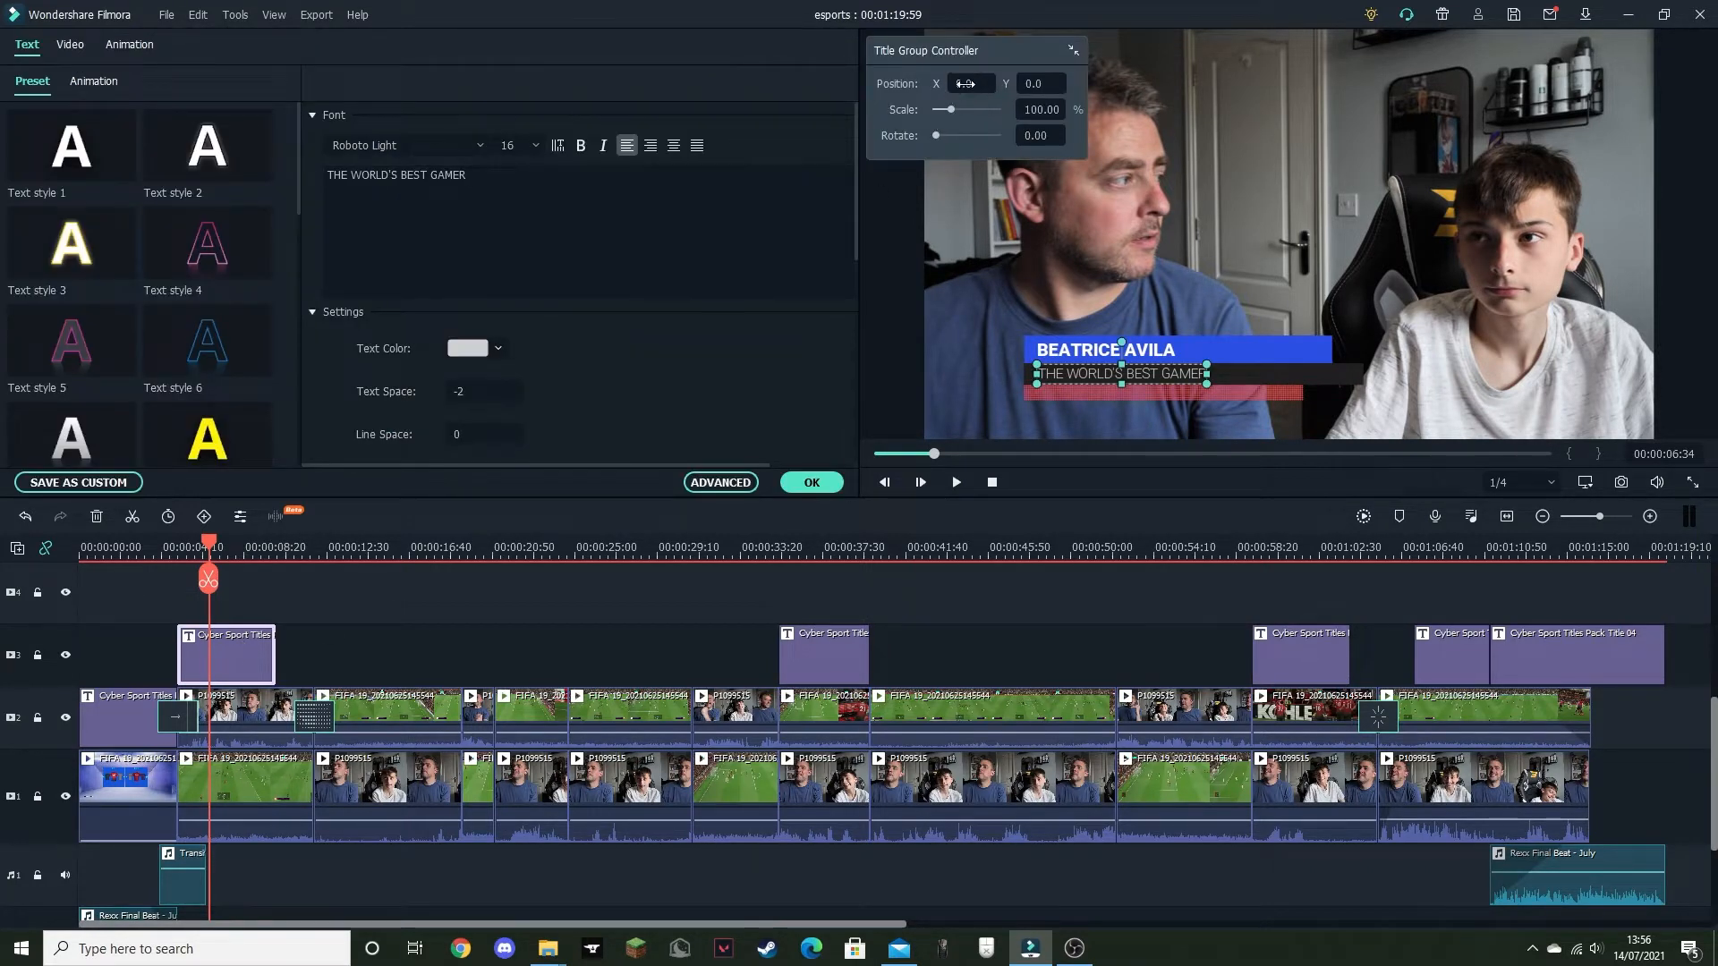
left_click_drag(966, 83, 888, 83)
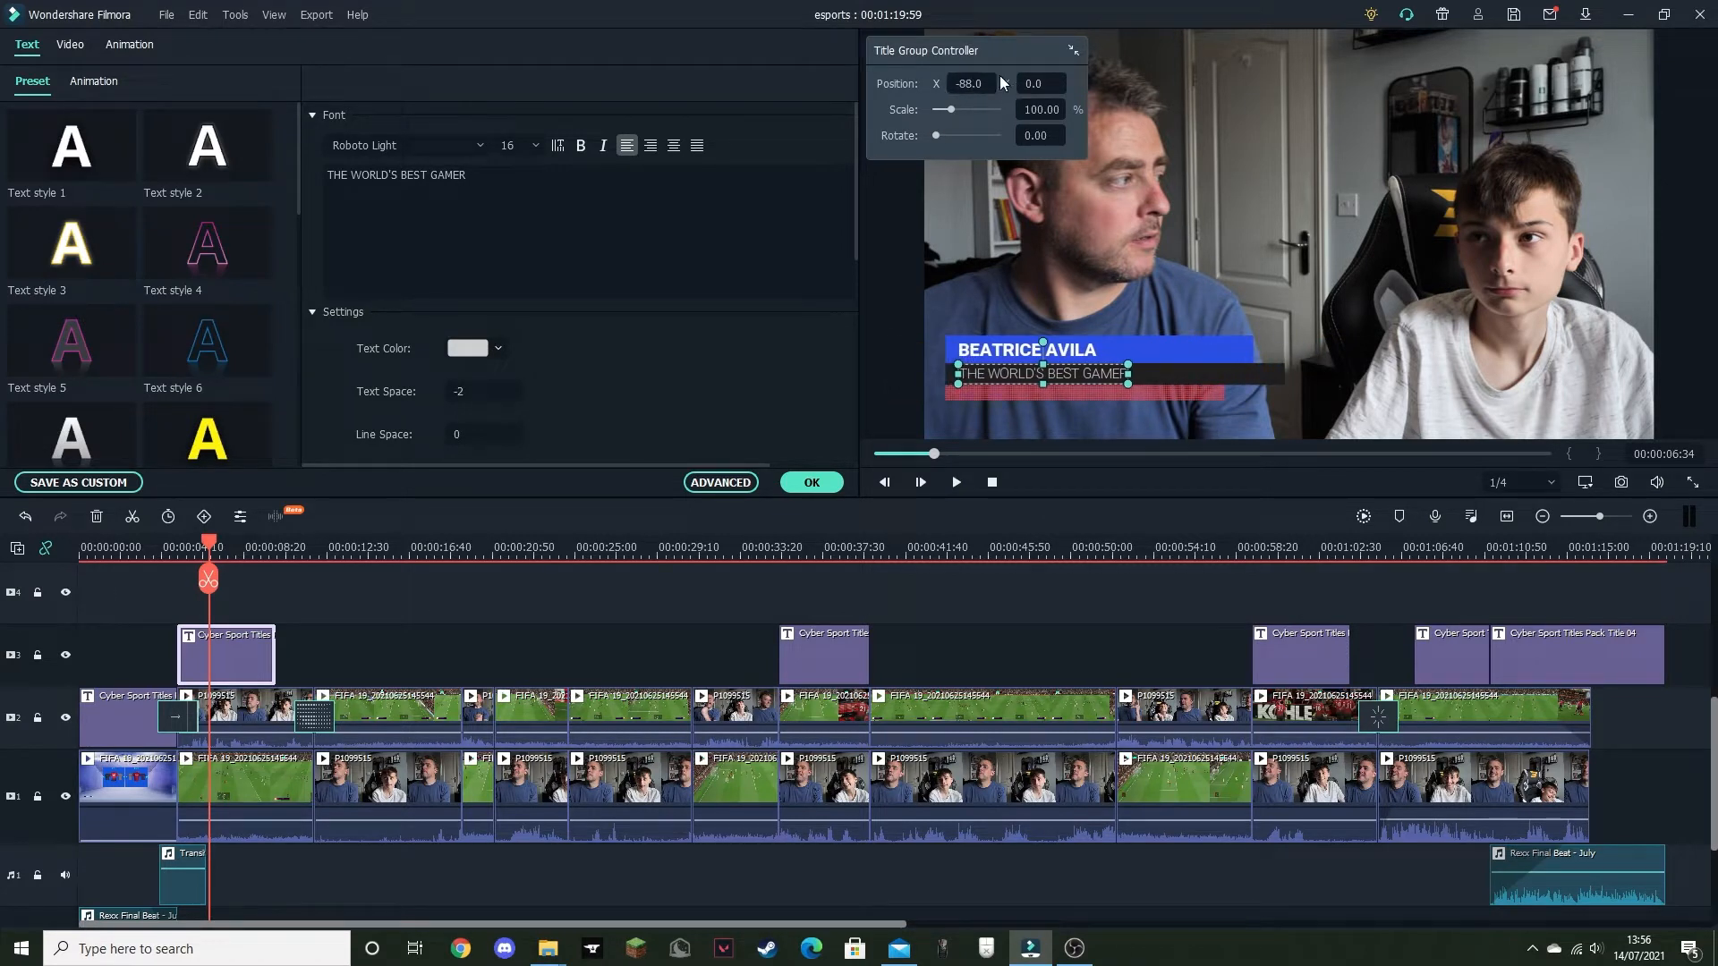
mouse_move(1038, 83)
left_mouse_down()
mouse_move(1060, 83)
mouse_move(1011, 83)
left_mouse_up()
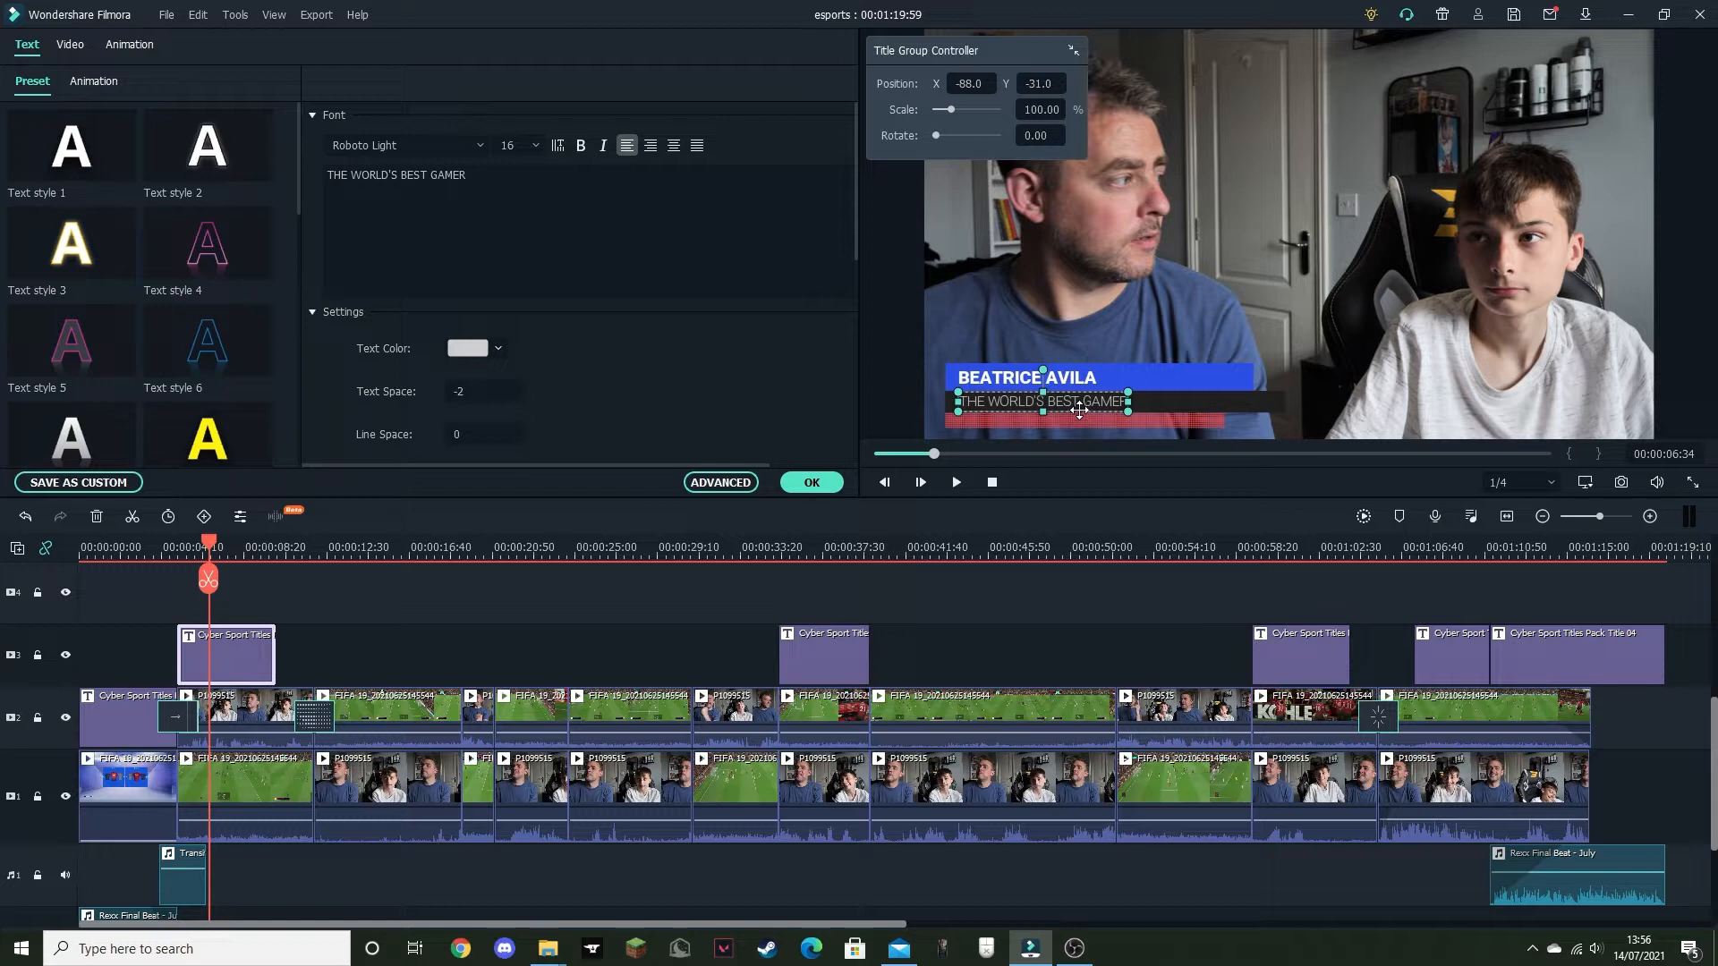
Step: Change the blue lower third's tagline to MANCHESTER UNITED and its heading to the player's first name
left_click_drag(496, 177, 320, 179)
type("M")
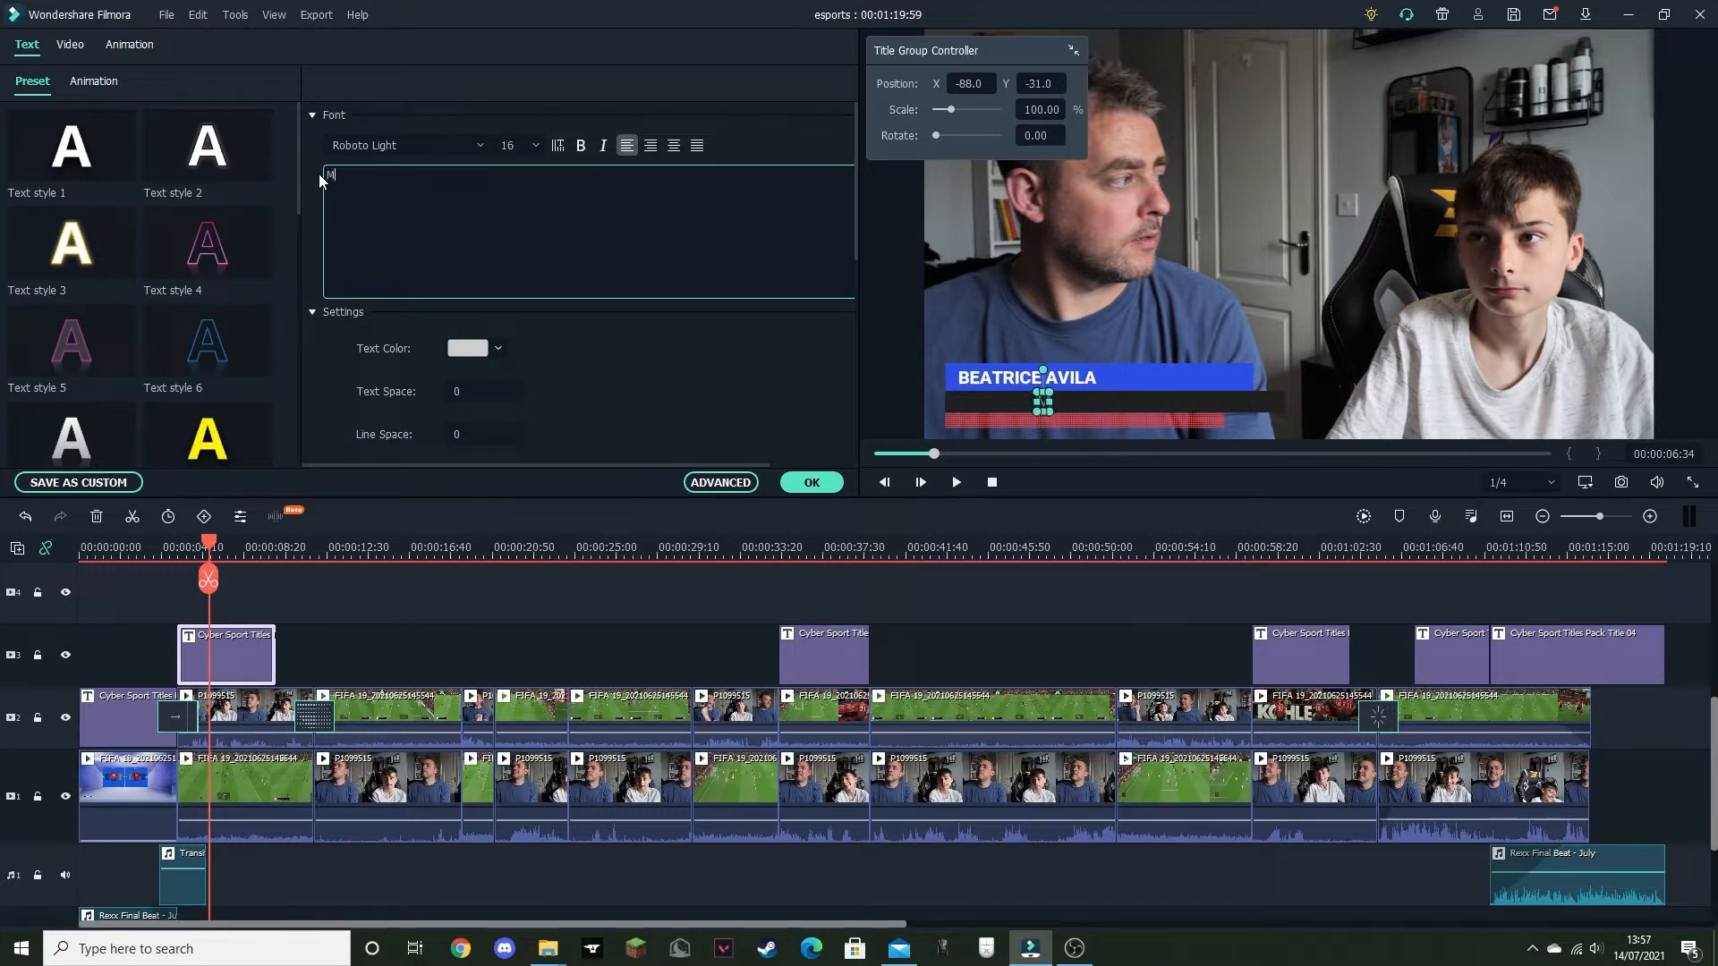
type("ANCHESTER")
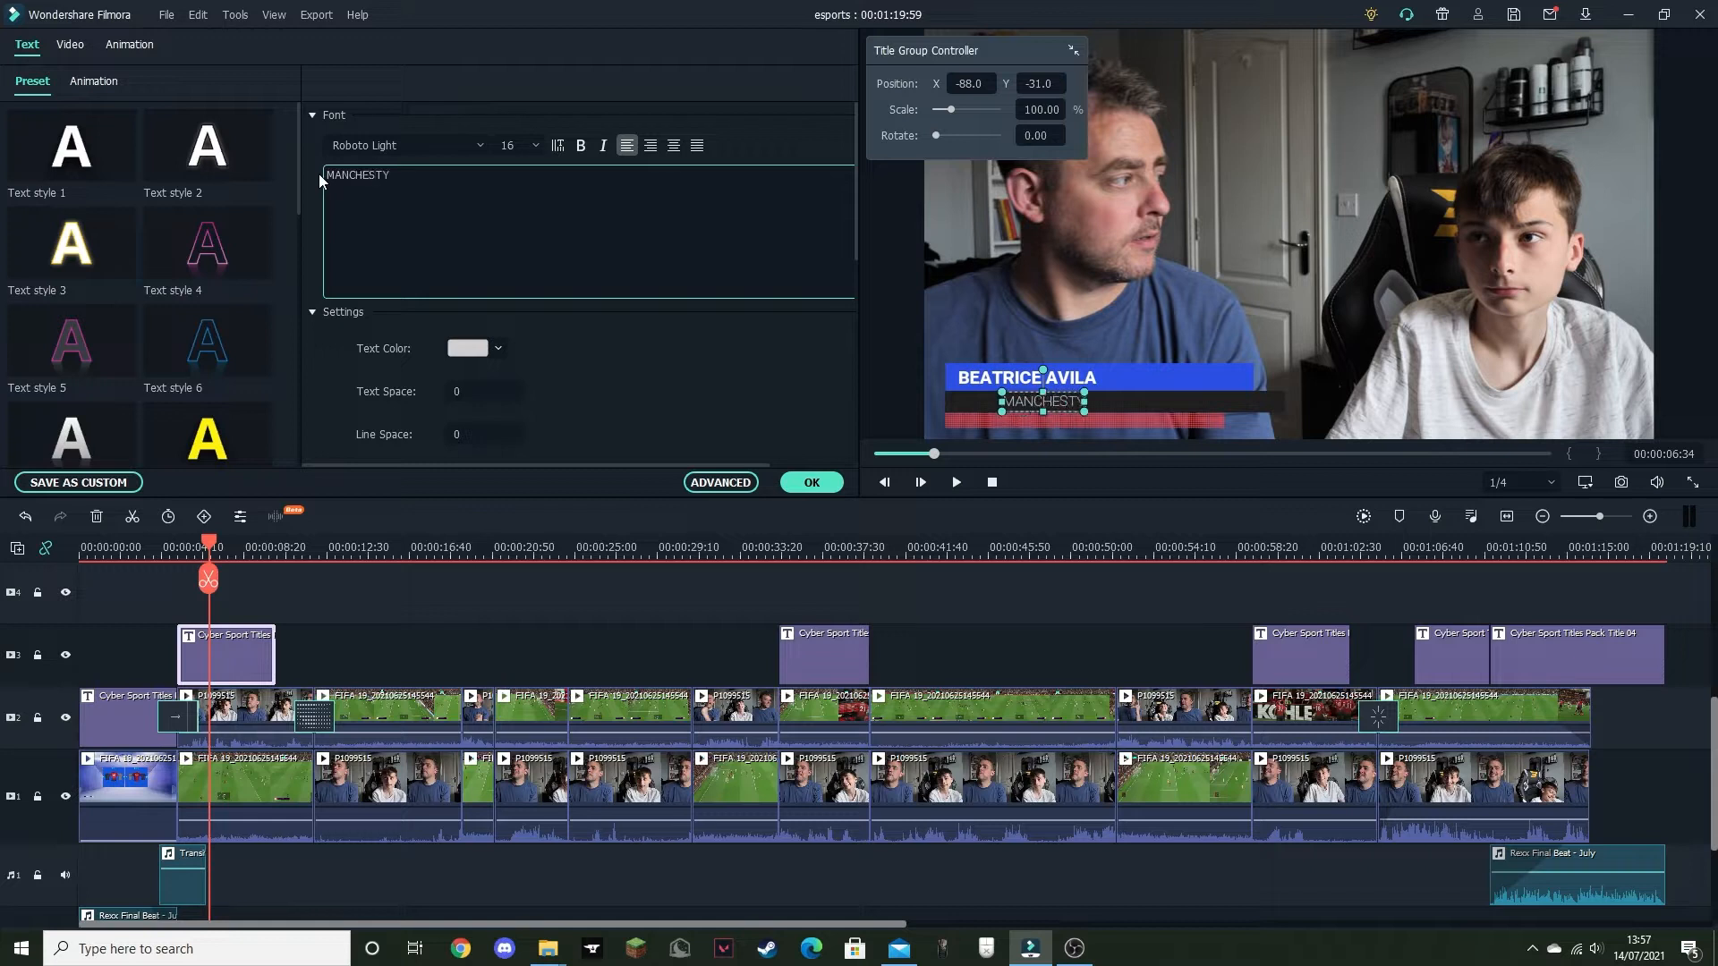
type(" UNITED")
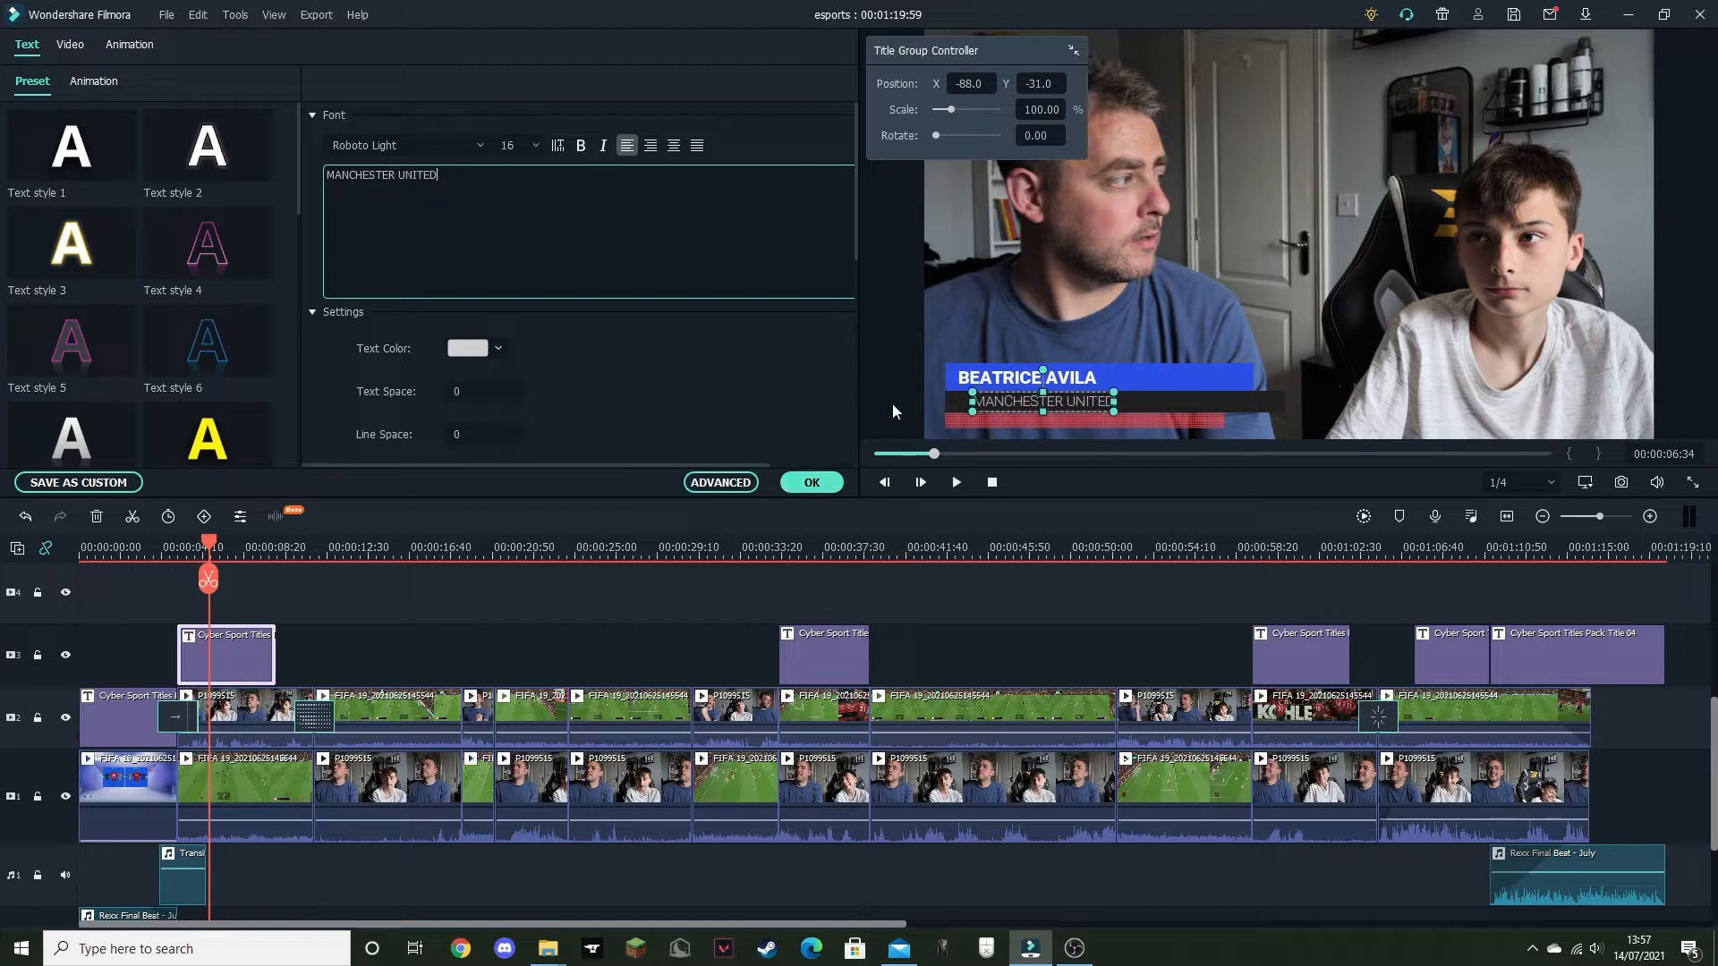
left_click(1005, 384)
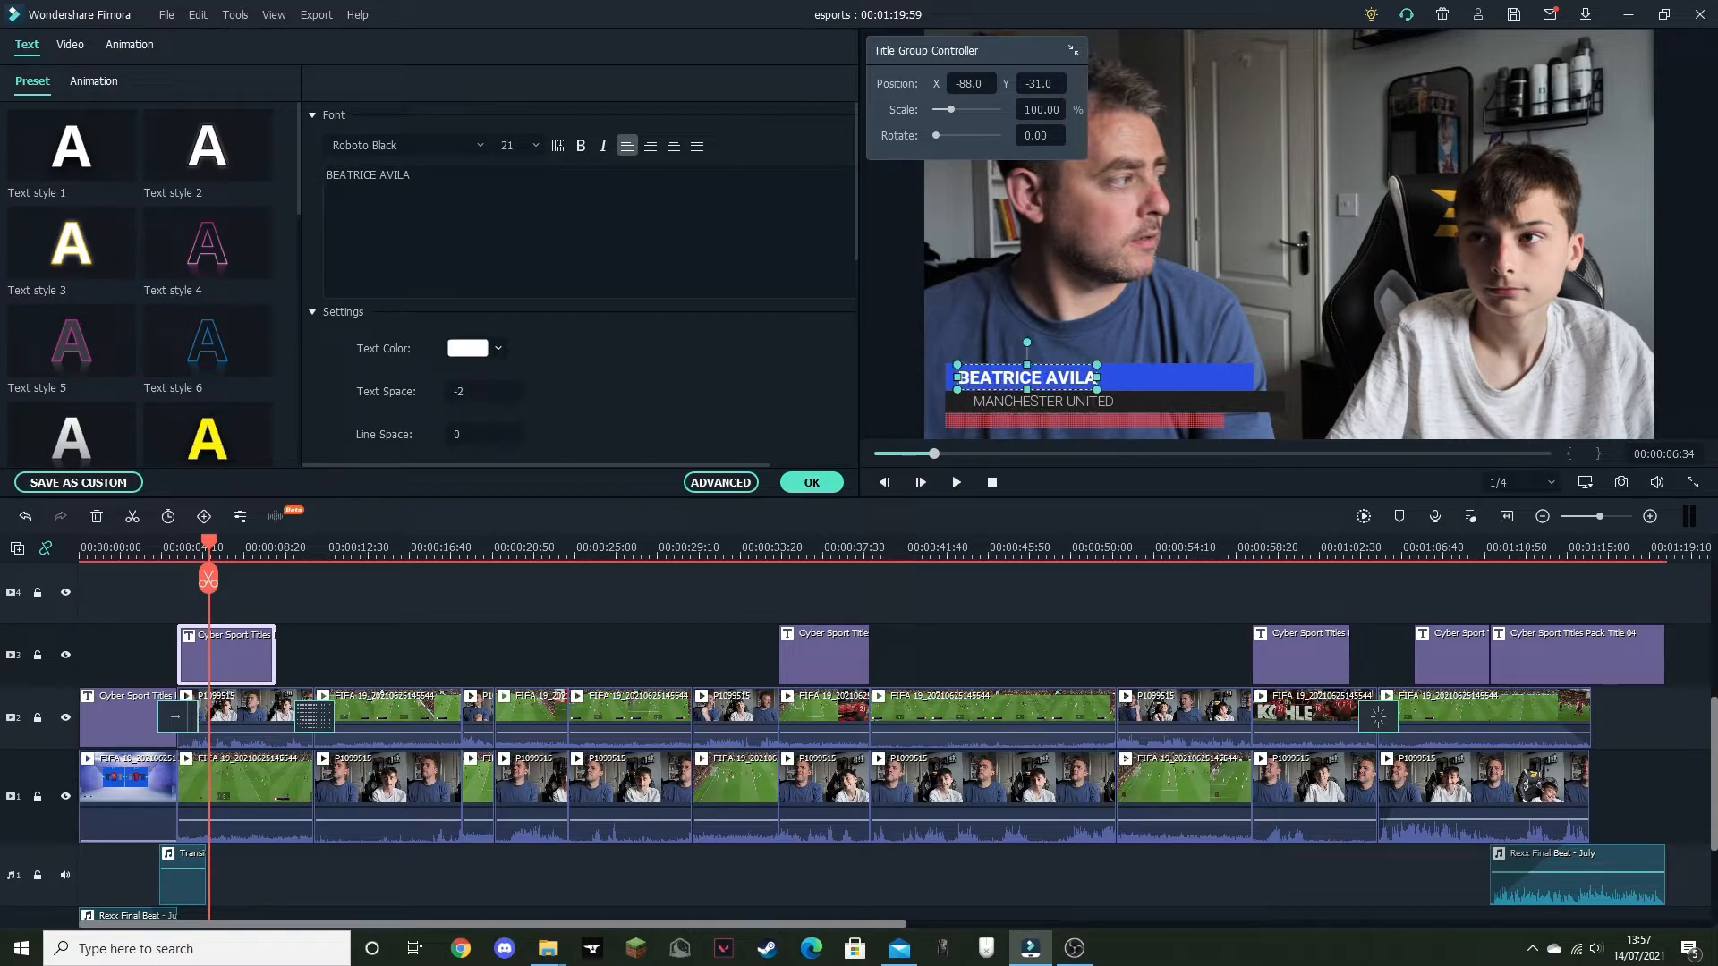
left_click_drag(412, 175, 290, 169)
type("PAUL")
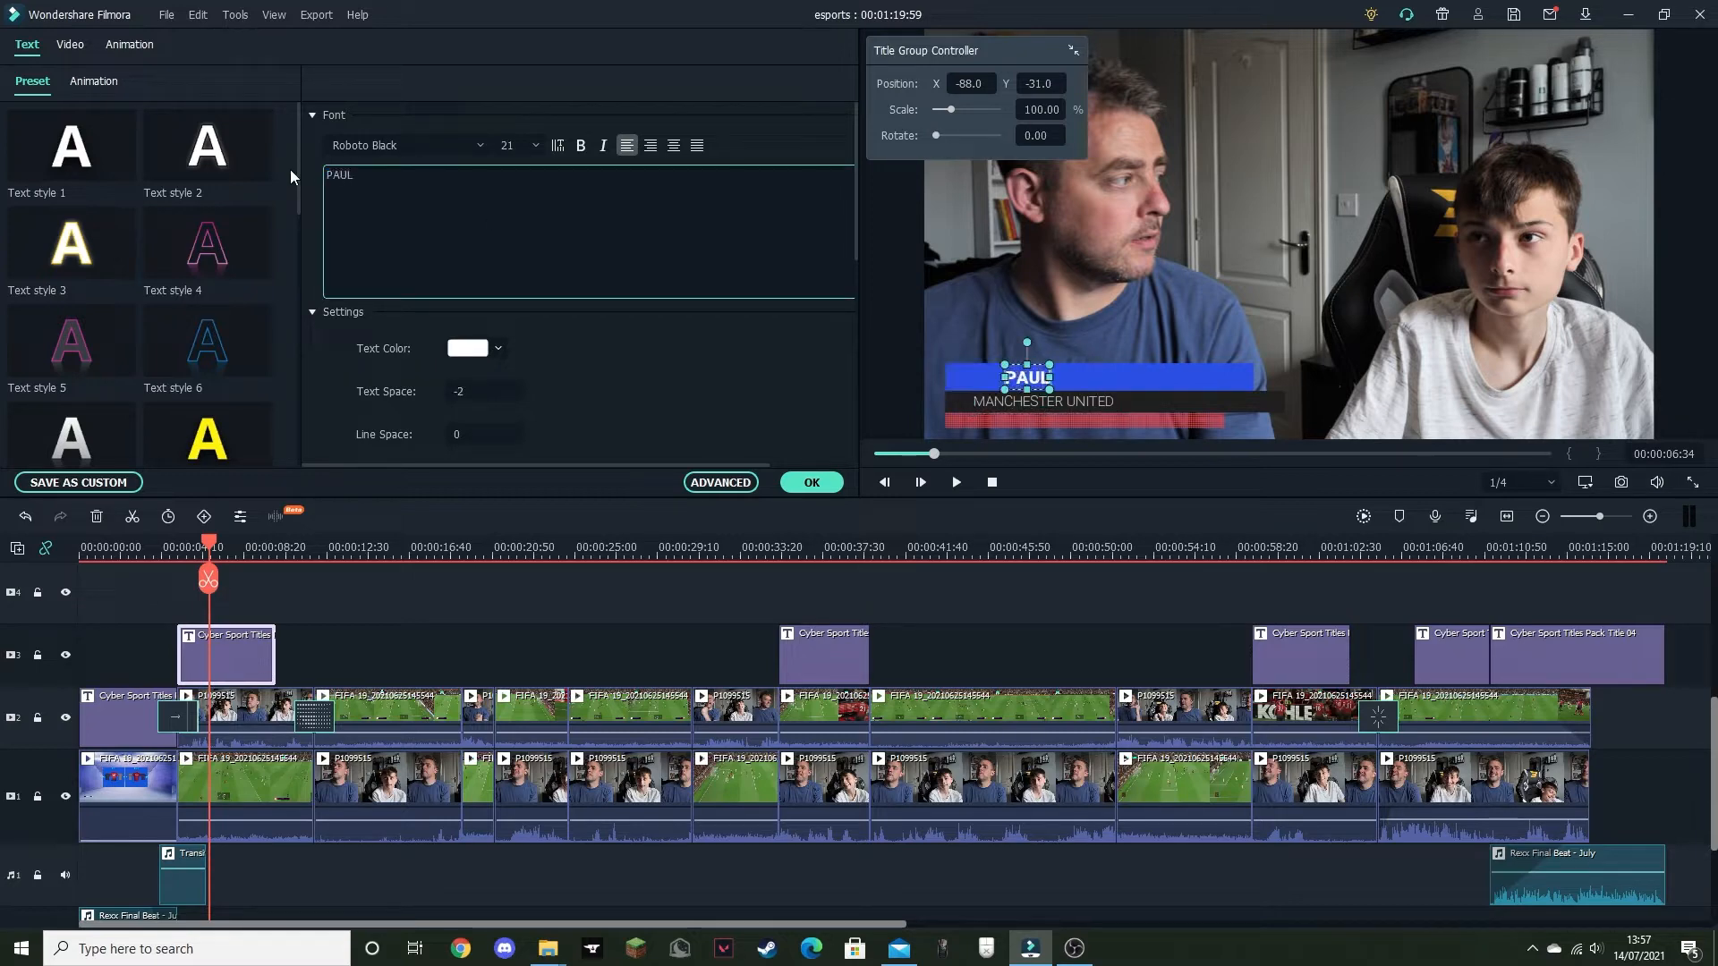
left_click(819, 484)
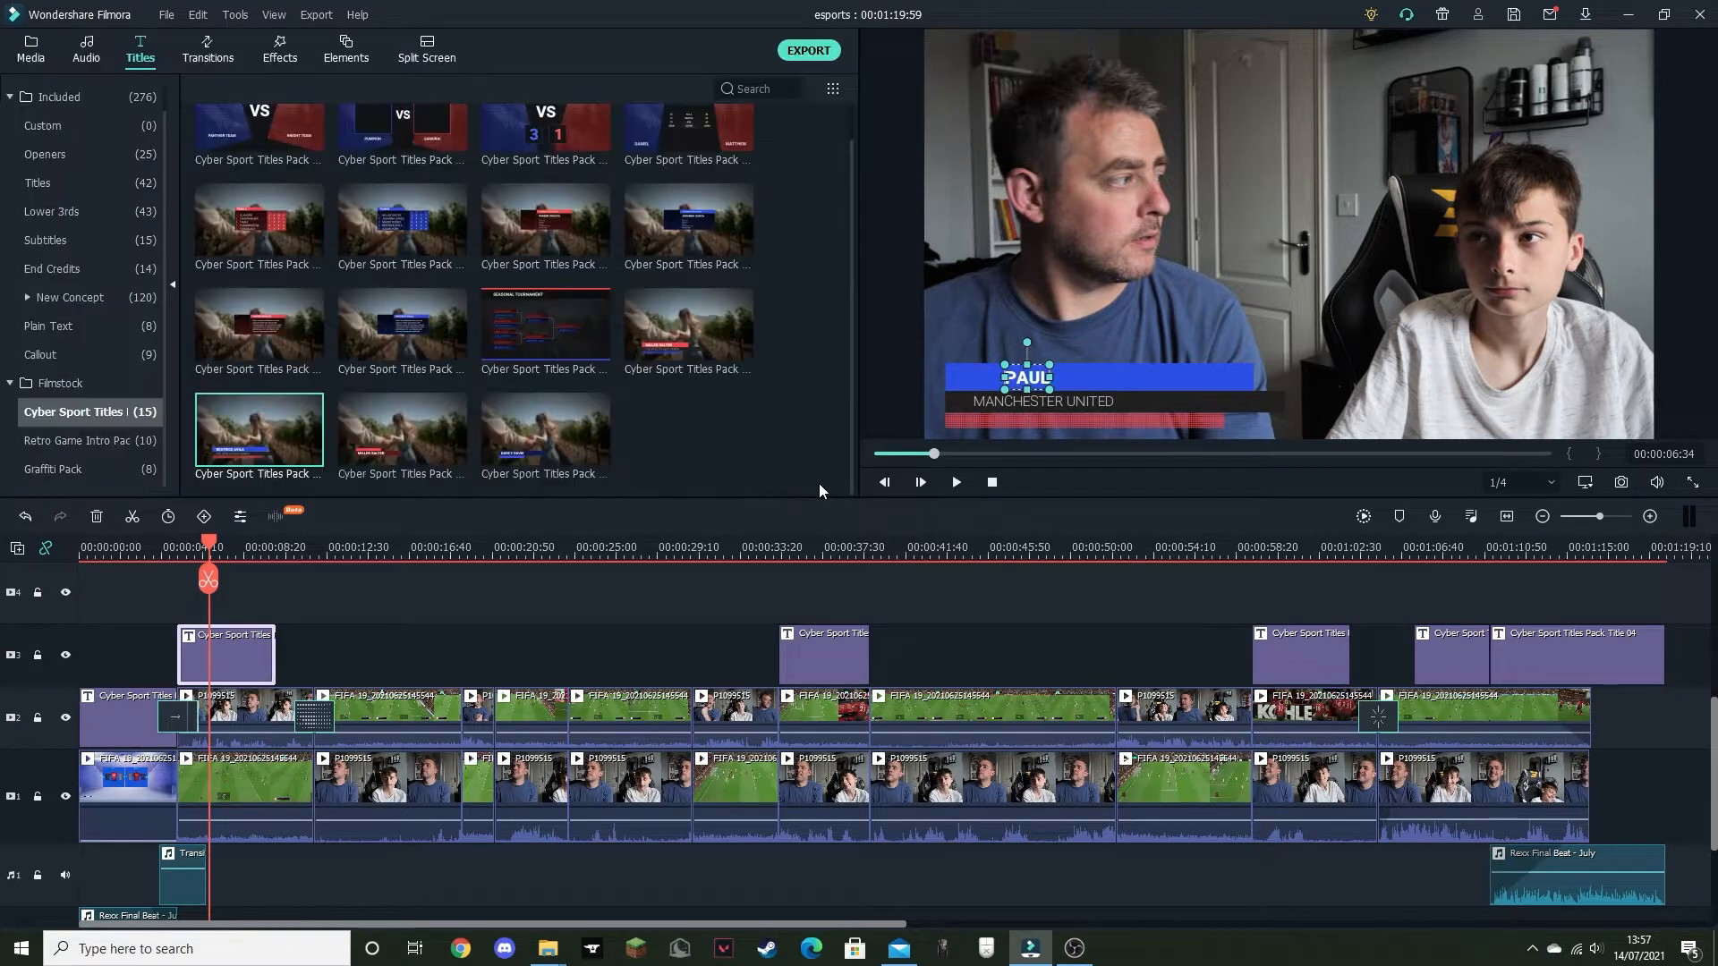
Step: Align the player's name and MANCHESTER UNITED text near the left ends of their bars in the blue lower third
mouse_move(1029, 379)
left_mouse_down()
mouse_move(984, 378)
mouse_move(1011, 406)
left_mouse_up()
left_click(1019, 403)
key("Up")
key("Up")
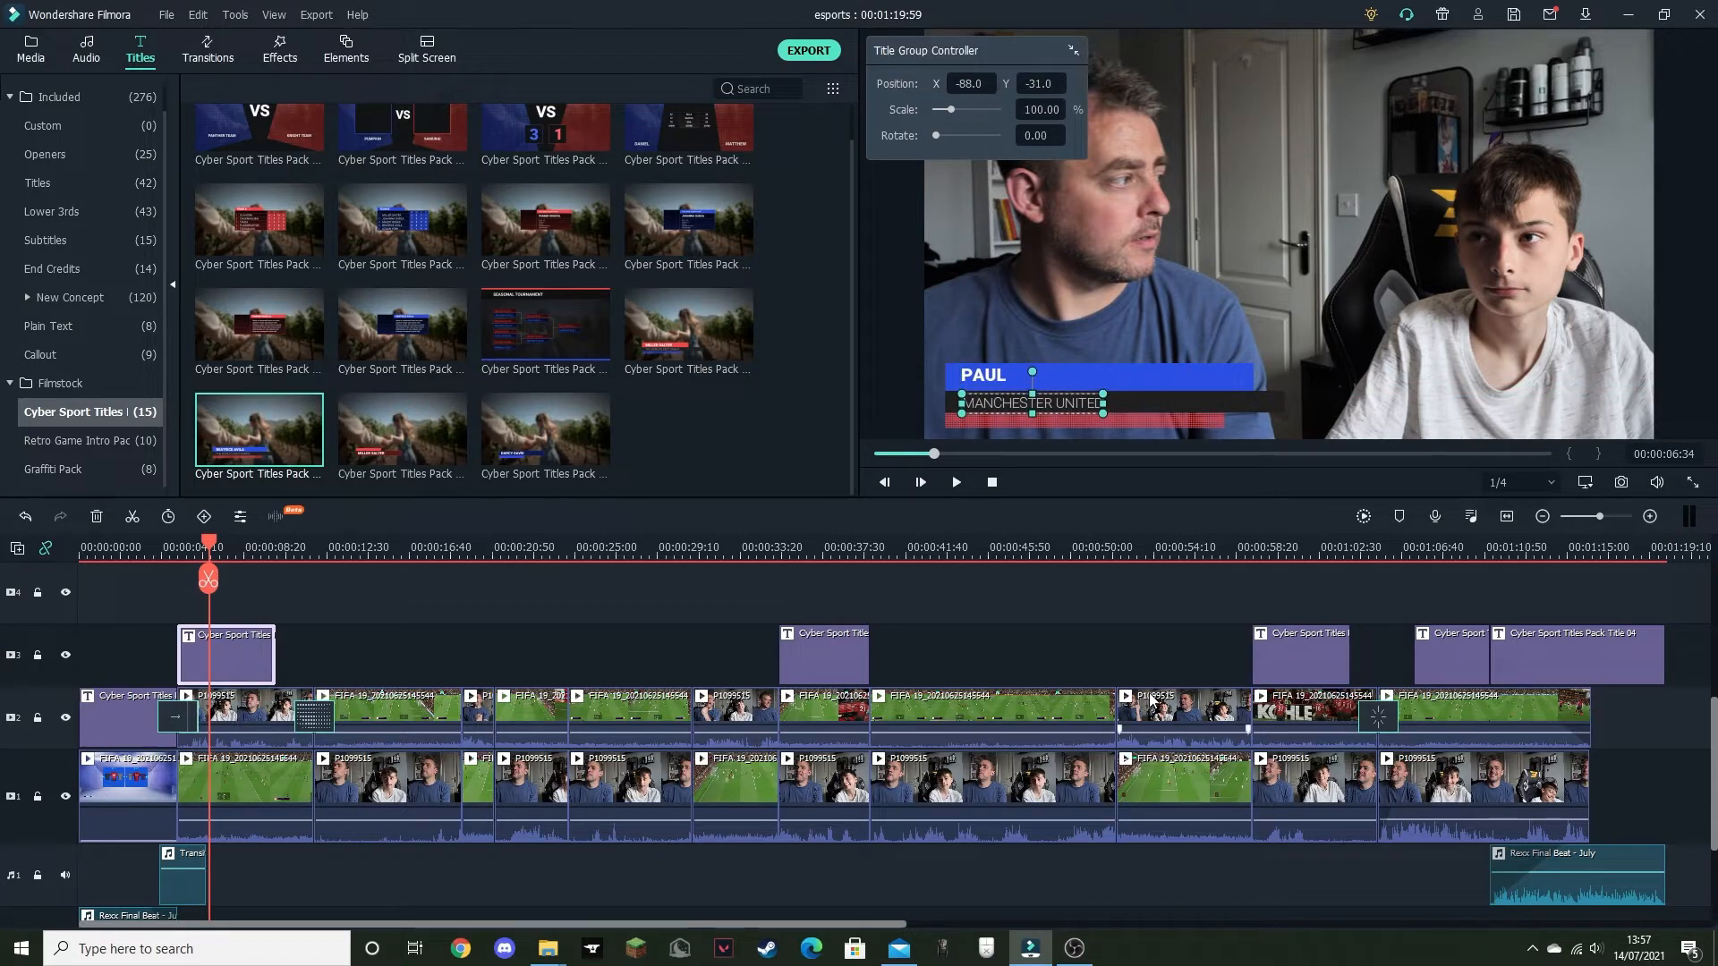
key("Up")
key("Up")
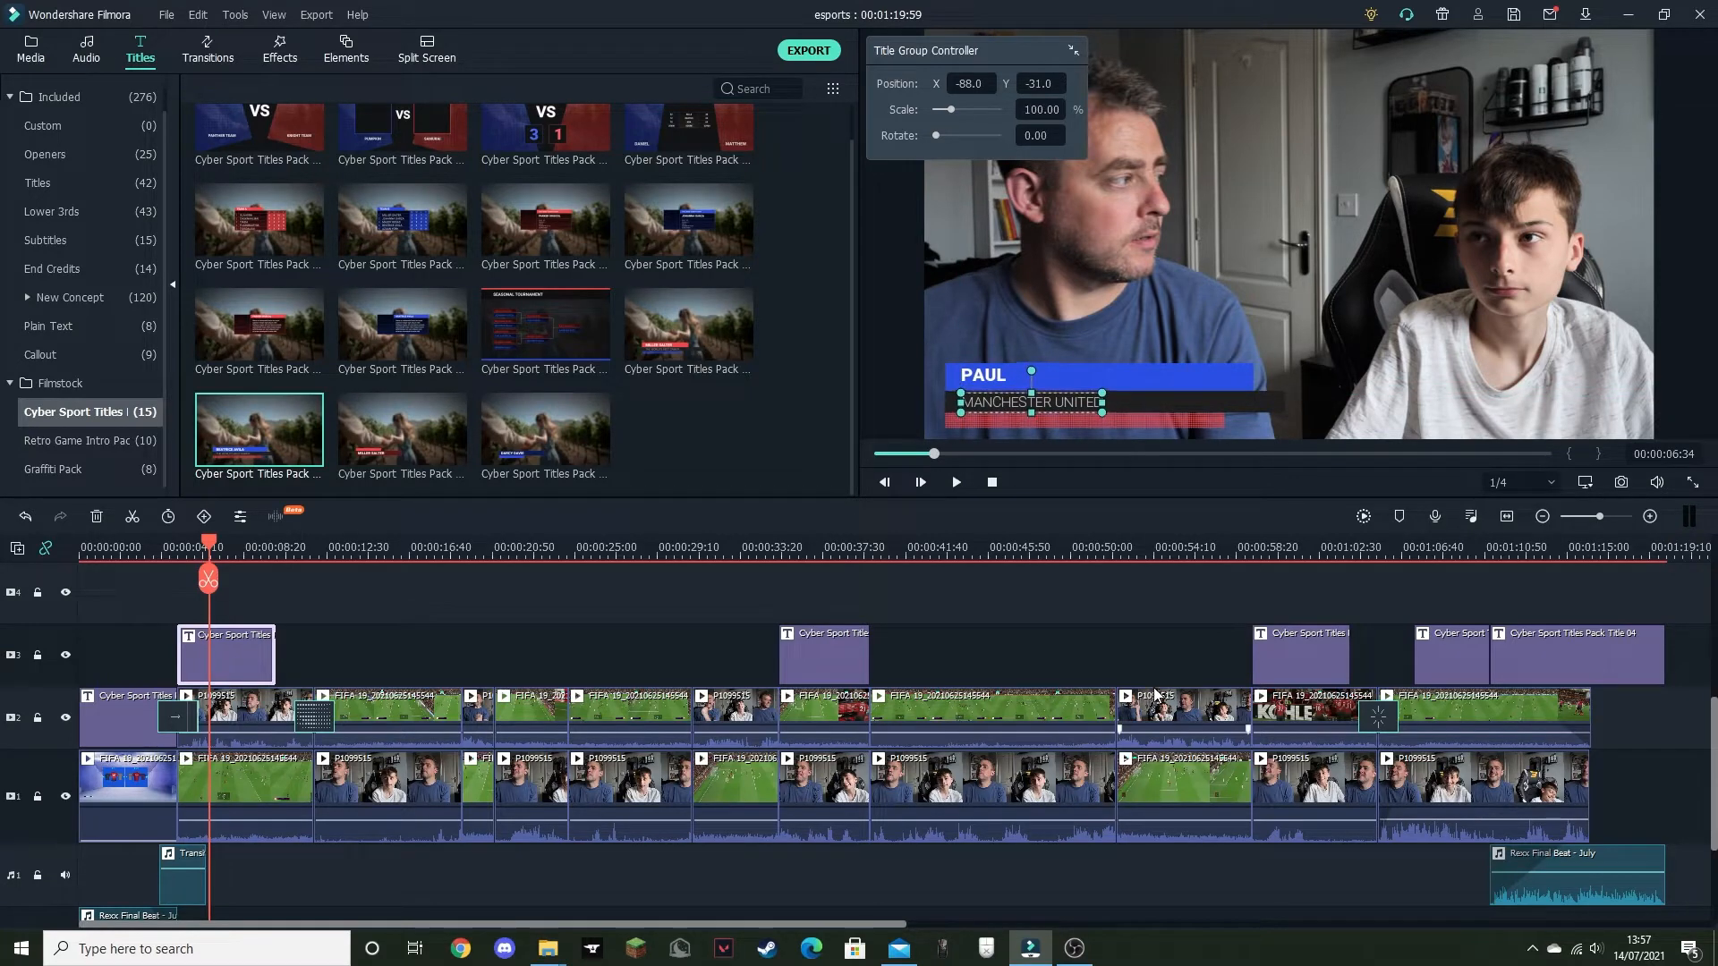
left_click(447, 617)
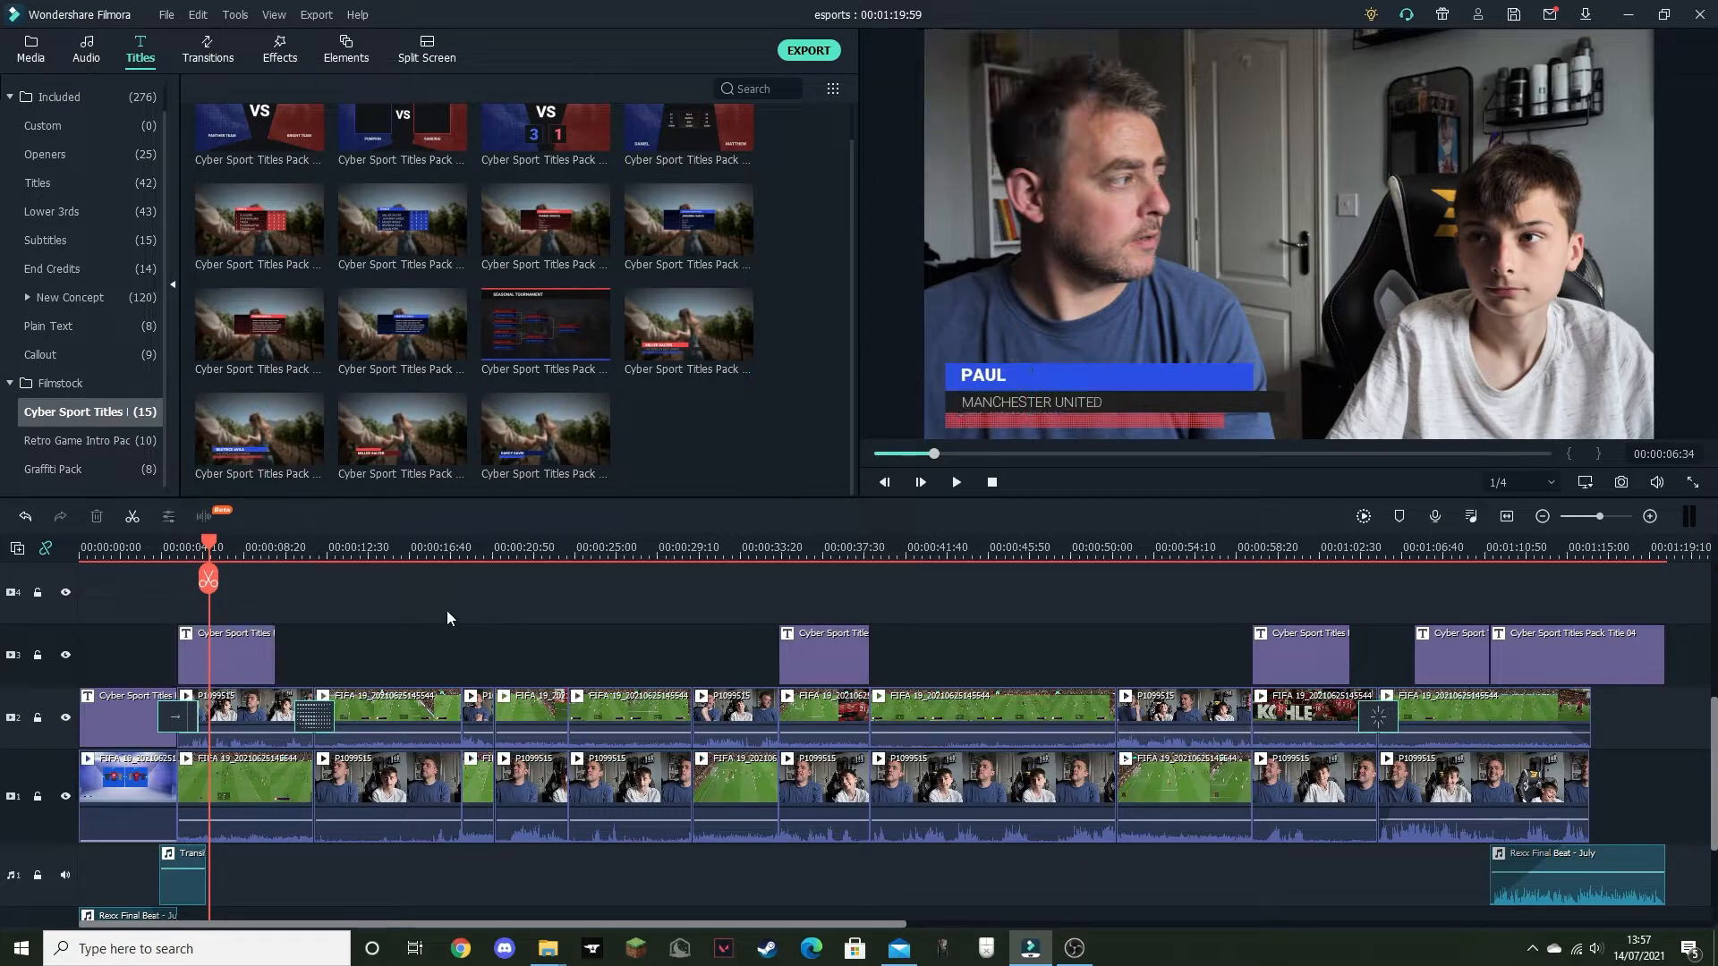
Step: Trim the end of the blue lower third on video track 3 to about 8 seconds on the timeline
mouse_move(215, 550)
left_mouse_down()
mouse_move(157, 551)
mouse_move(249, 553)
left_mouse_up()
left_click(265, 660)
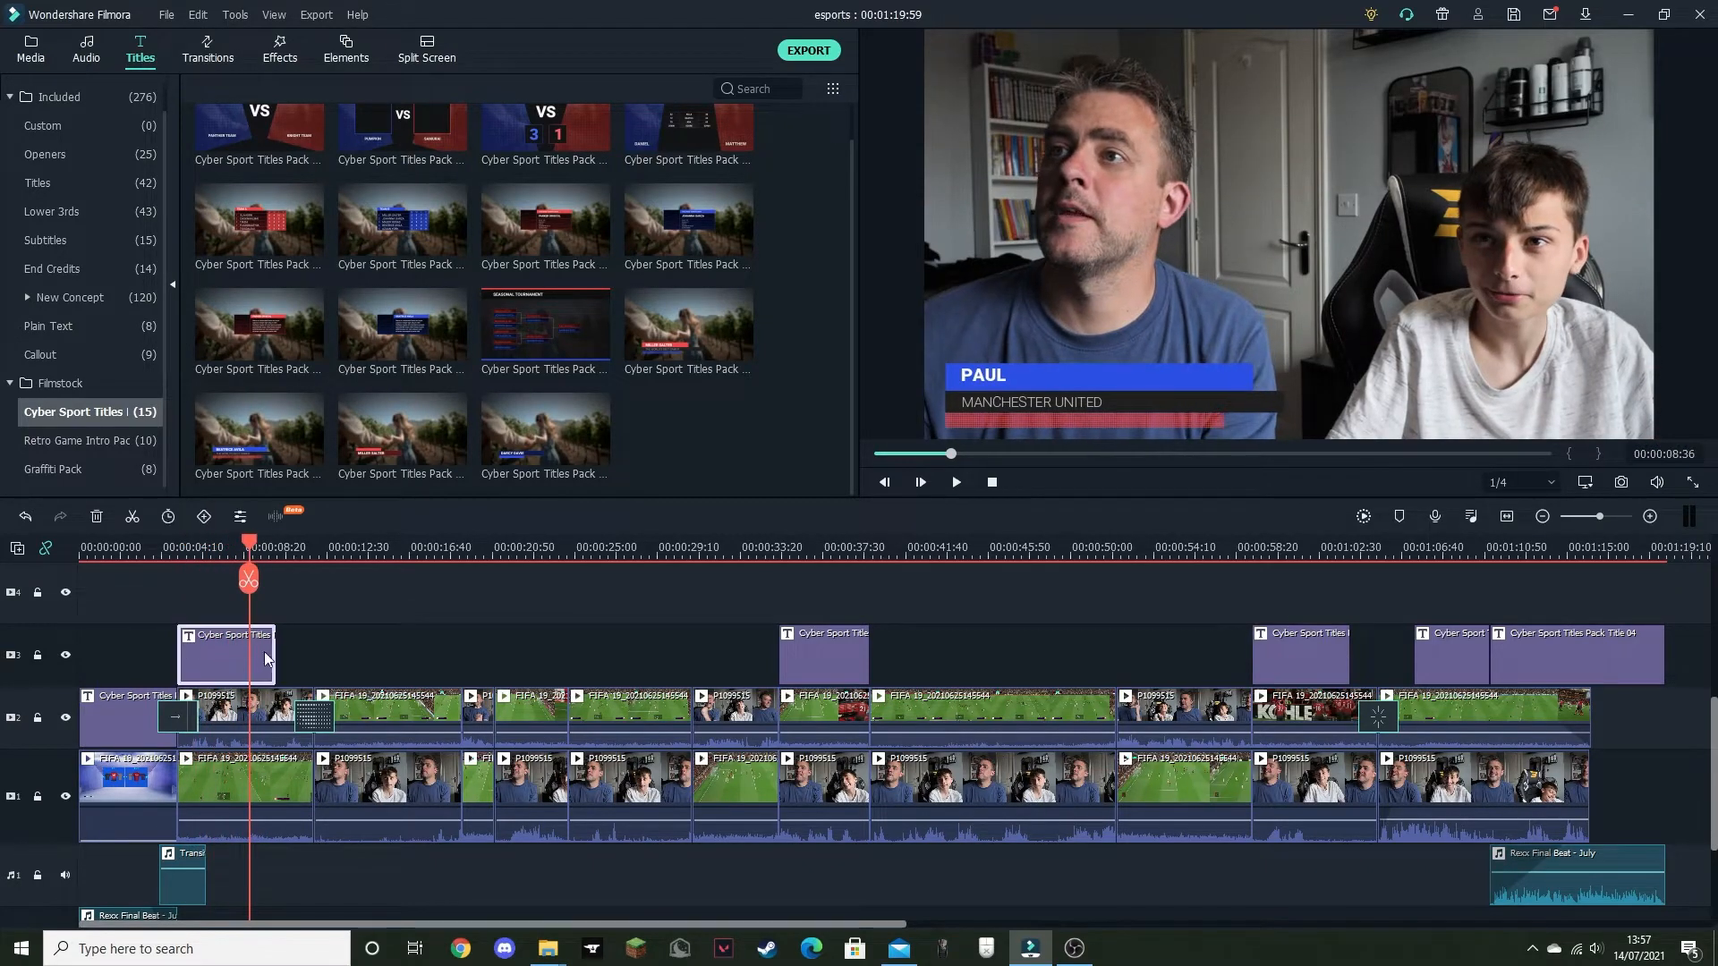
left_click_drag(274, 660, 236, 665)
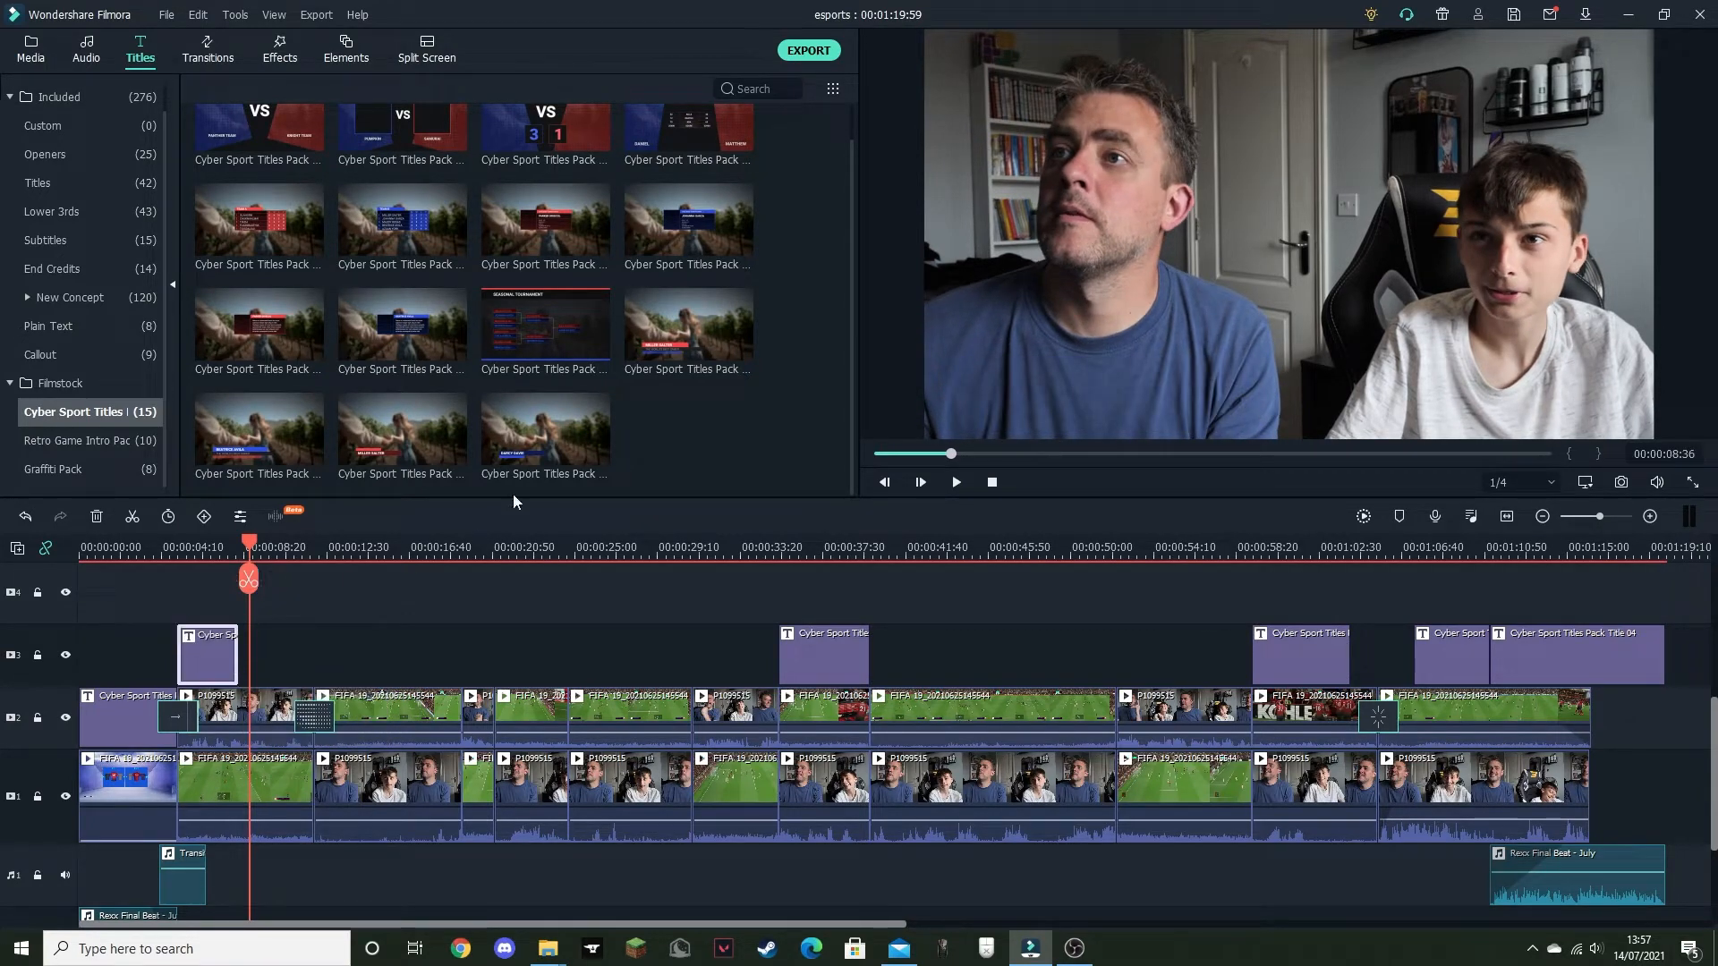
Step: Add the red lower-third title to video track 4 over the webcam clip, positioning its group at X 302, Y -31
left_click(668, 324)
left_click_drag(664, 324, 267, 561)
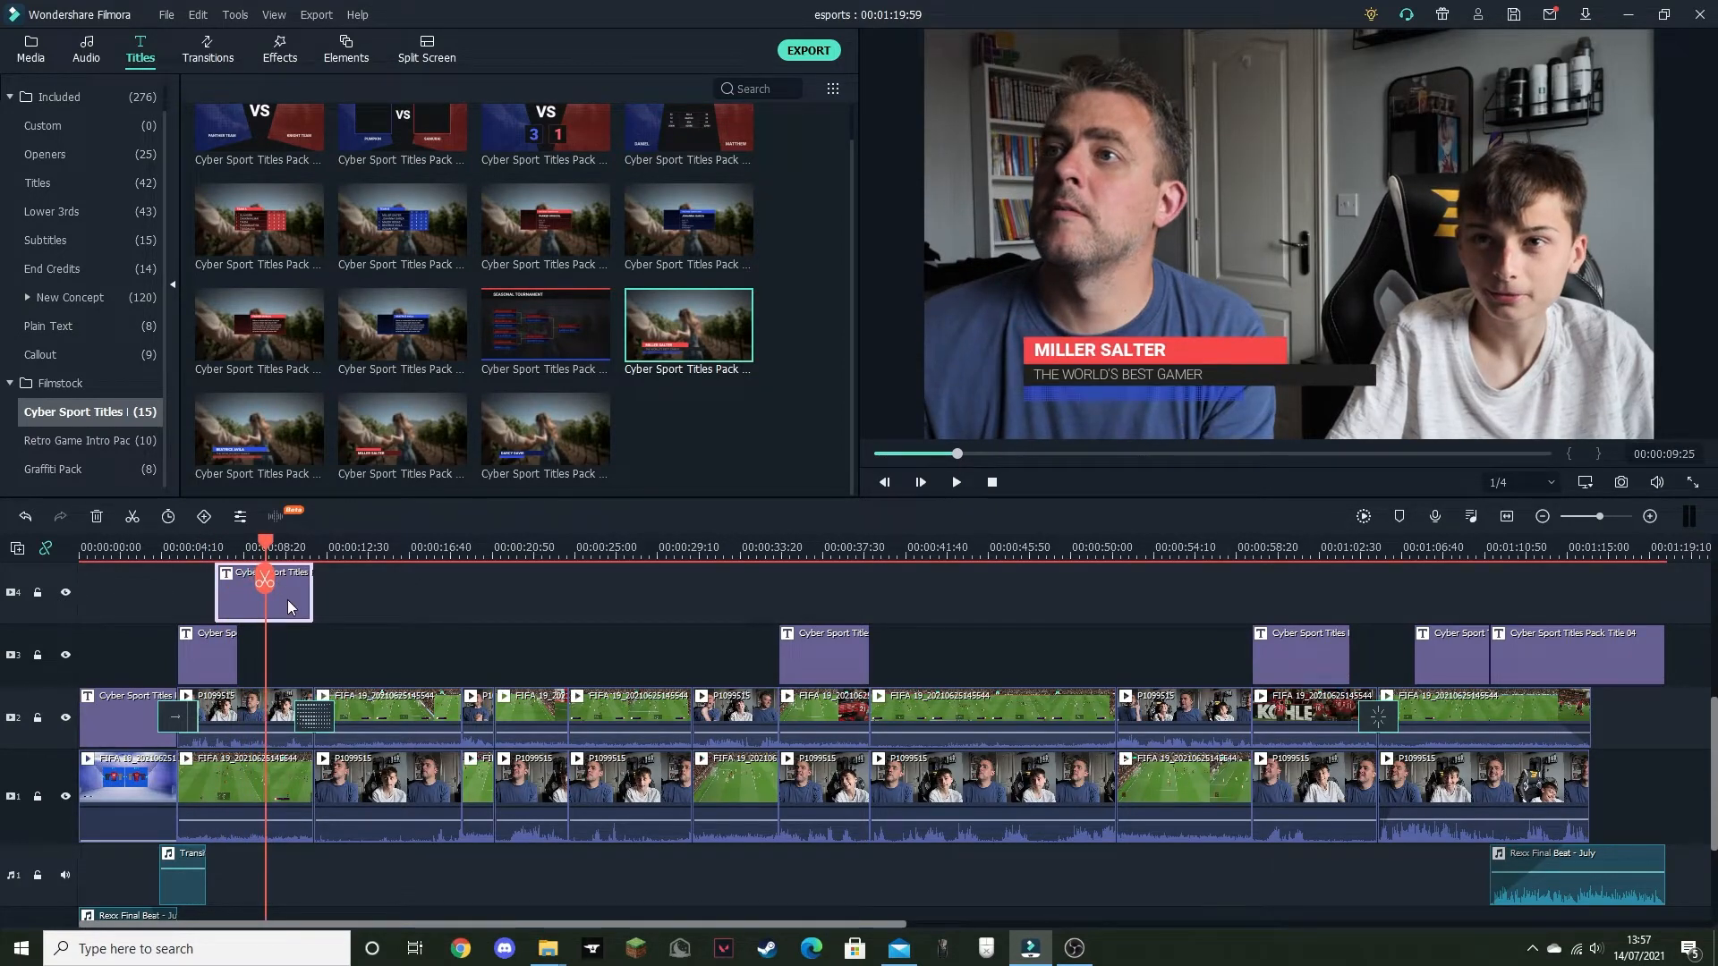
double_click(288, 608)
left_click_drag(1118, 374, 1388, 402)
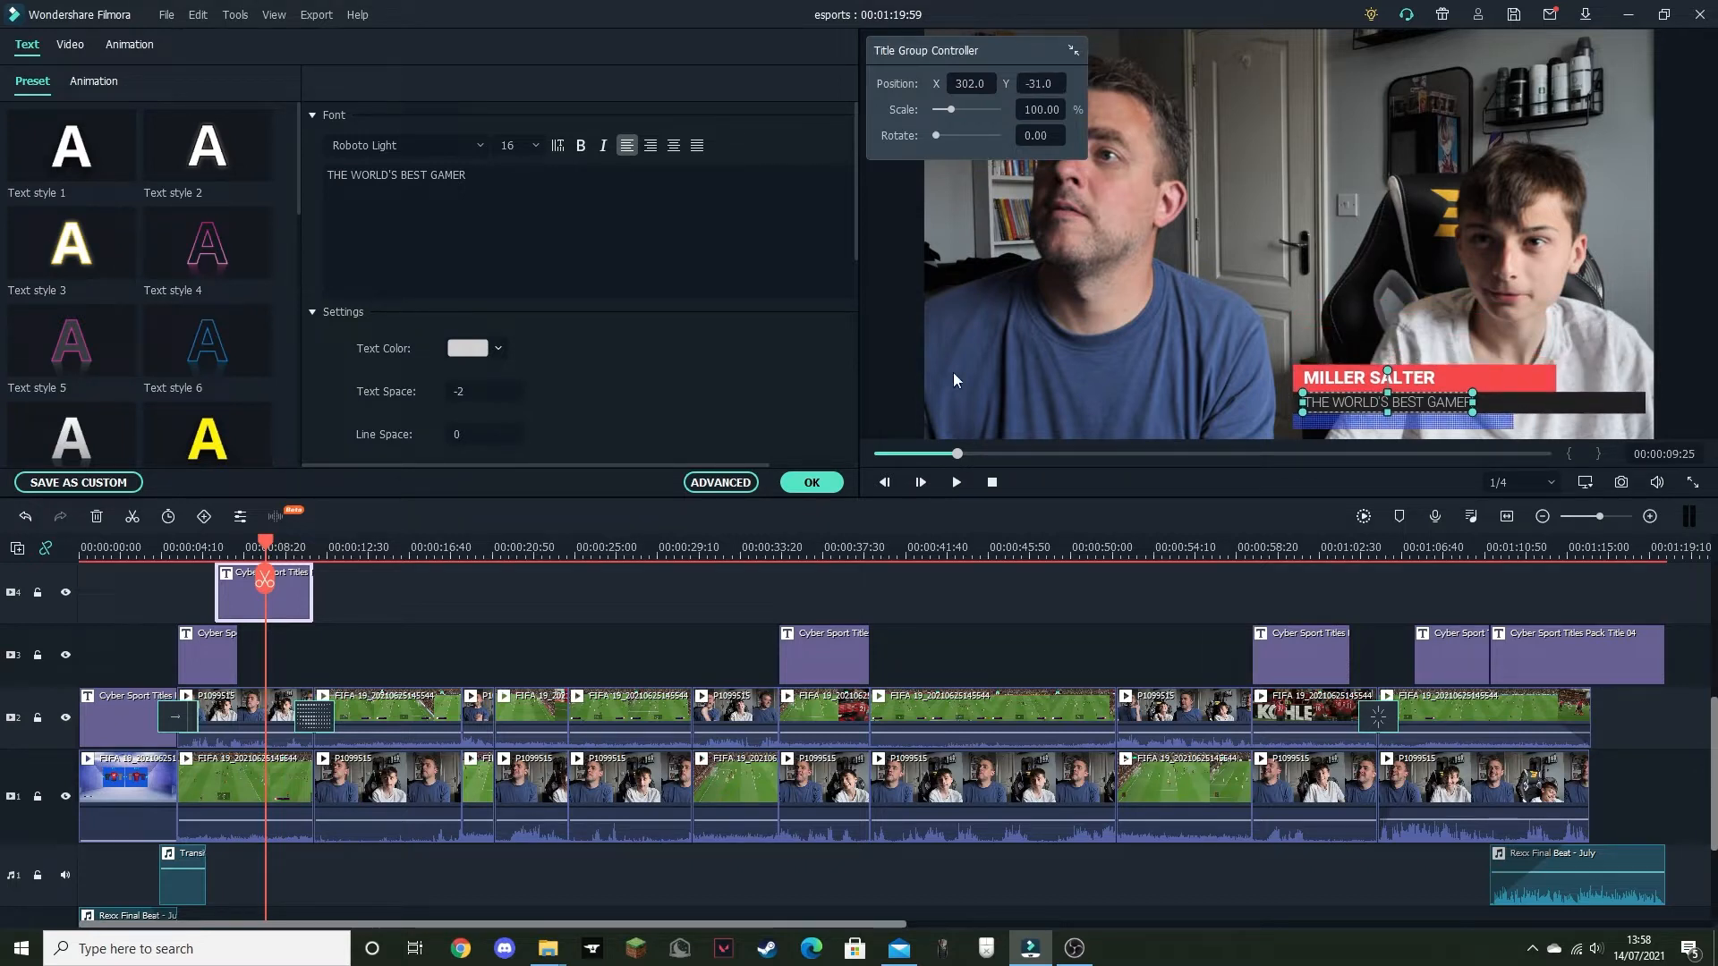
Step: Change the red lower third's tagline to LIVERPOOL and its heading to the player's first name
left_click_drag(480, 176, 288, 175)
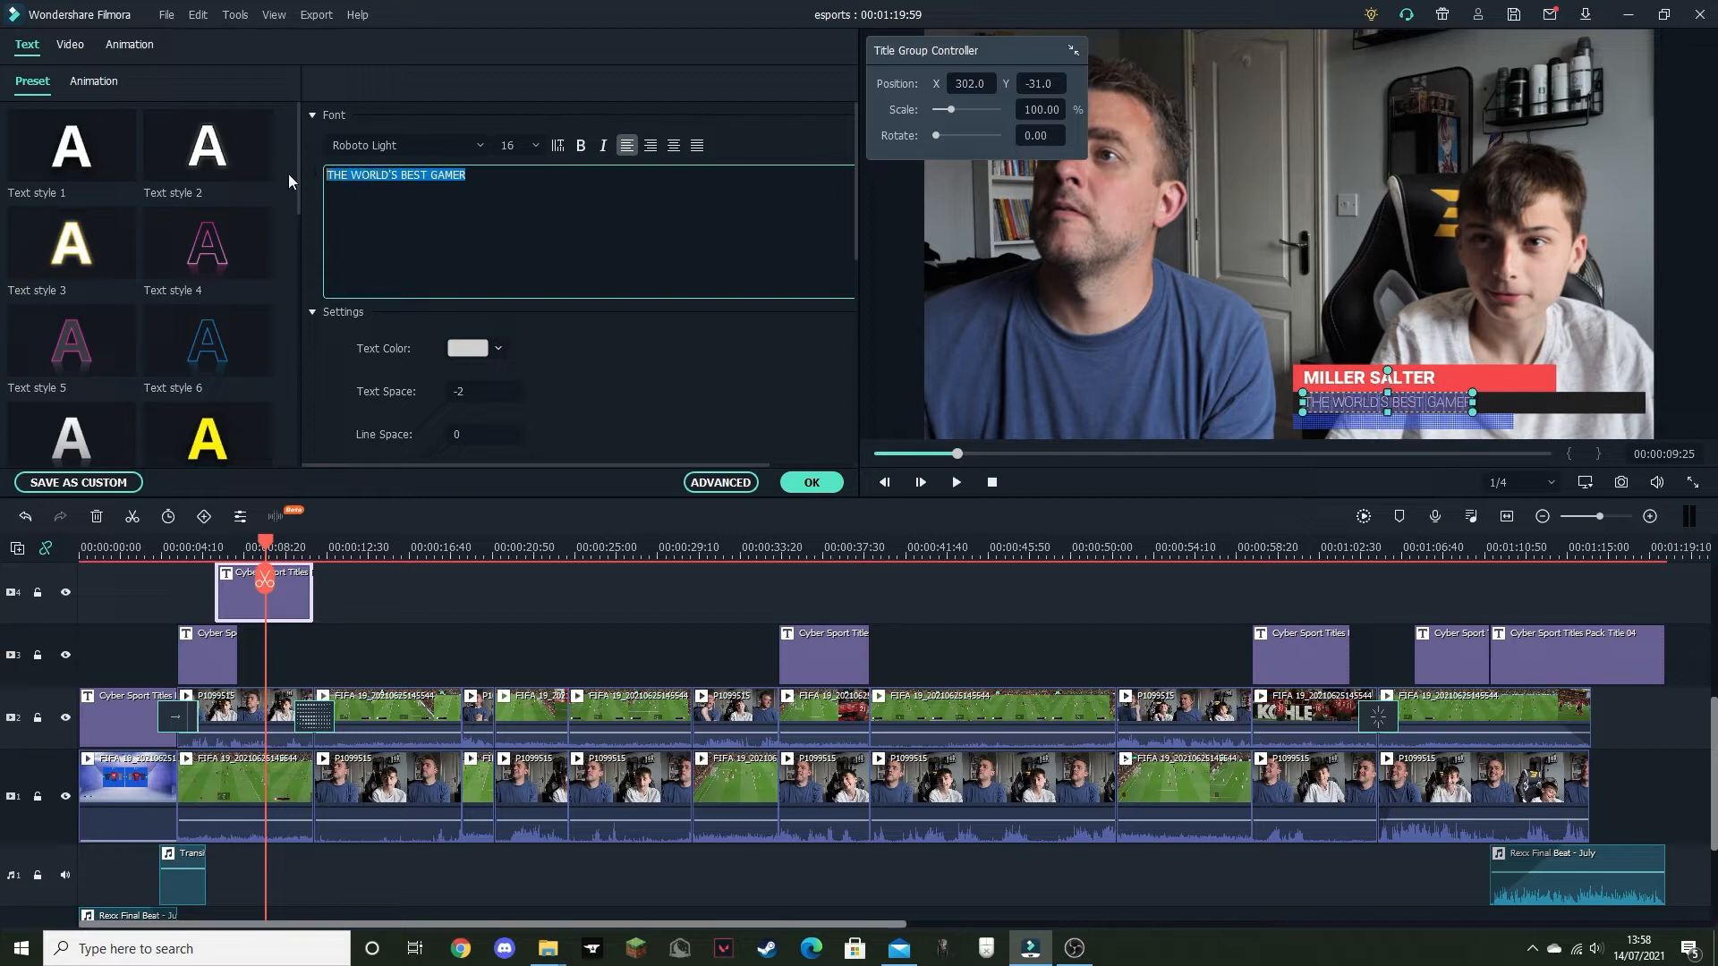
type("LIVE")
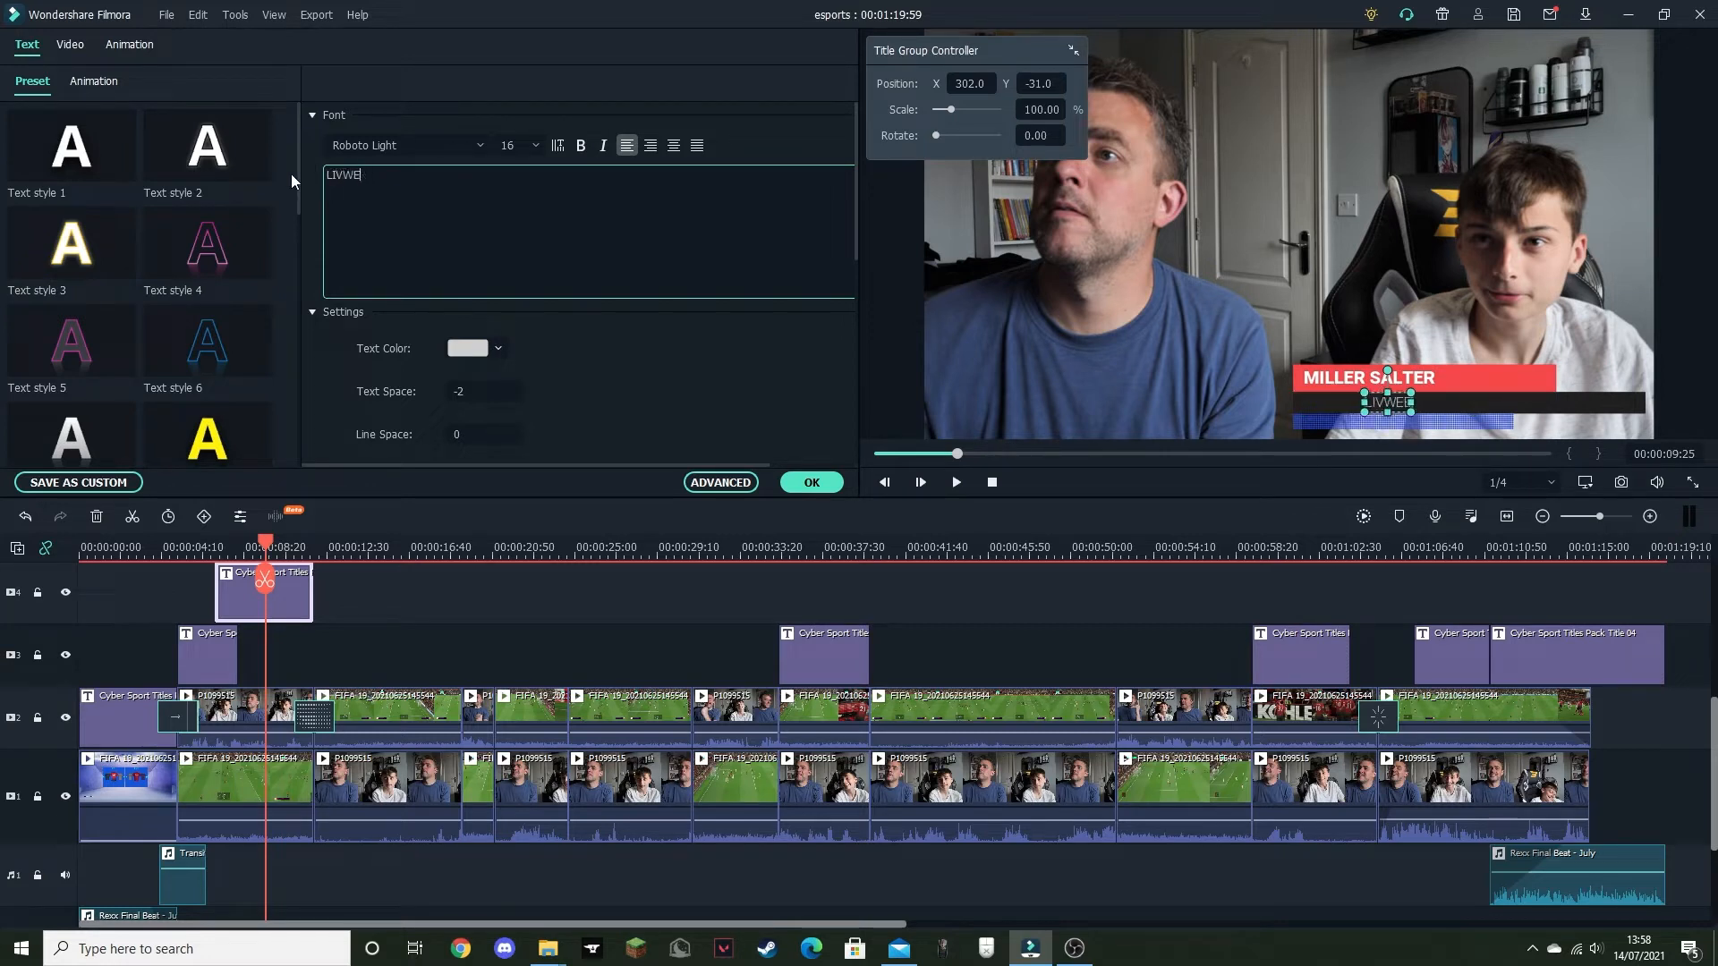
type("RPOOL")
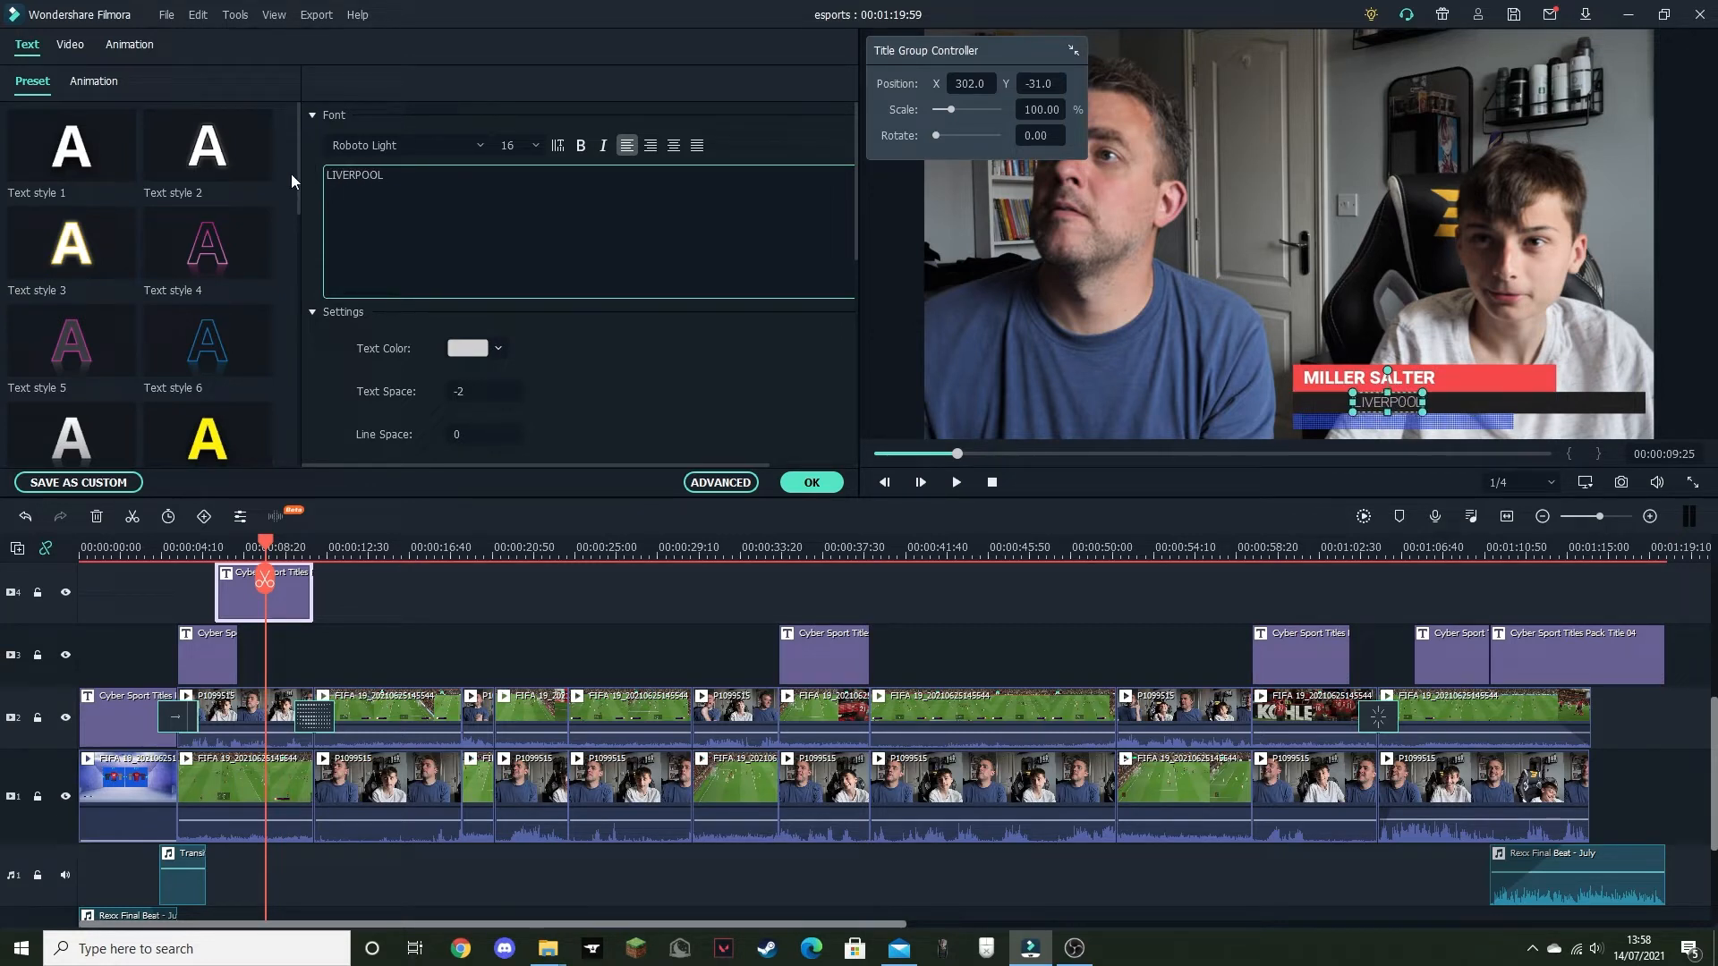
left_click(1351, 377)
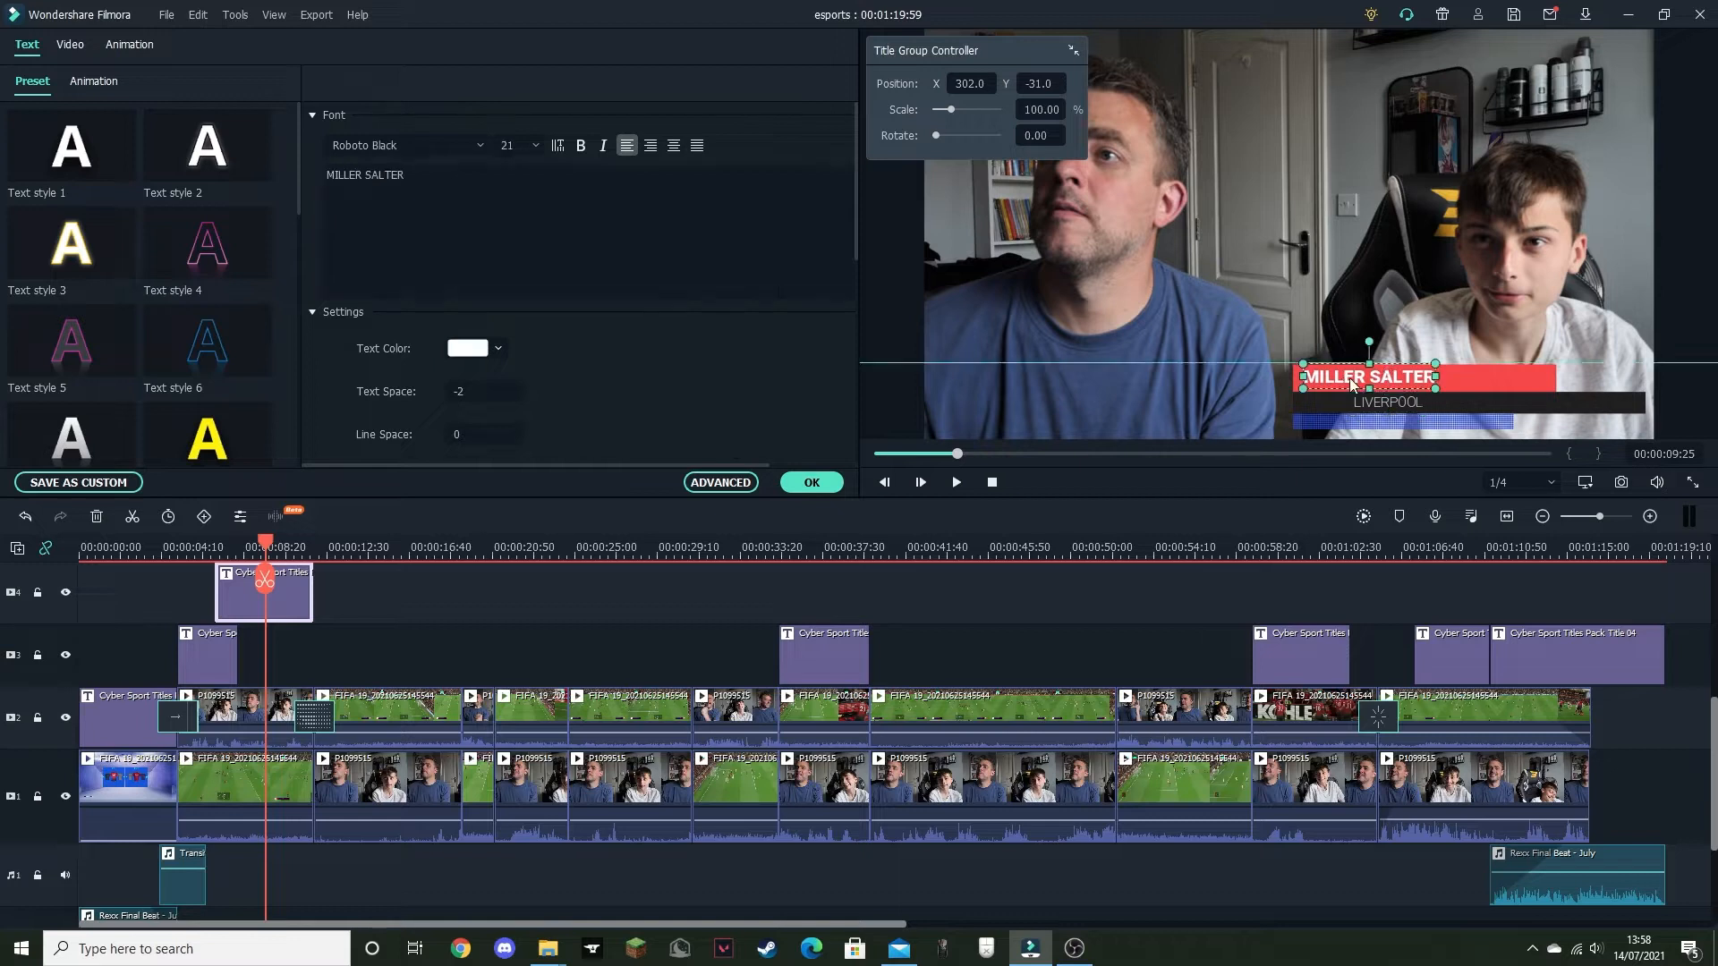
left_click_drag(407, 175, 302, 174)
type("JAYDEN")
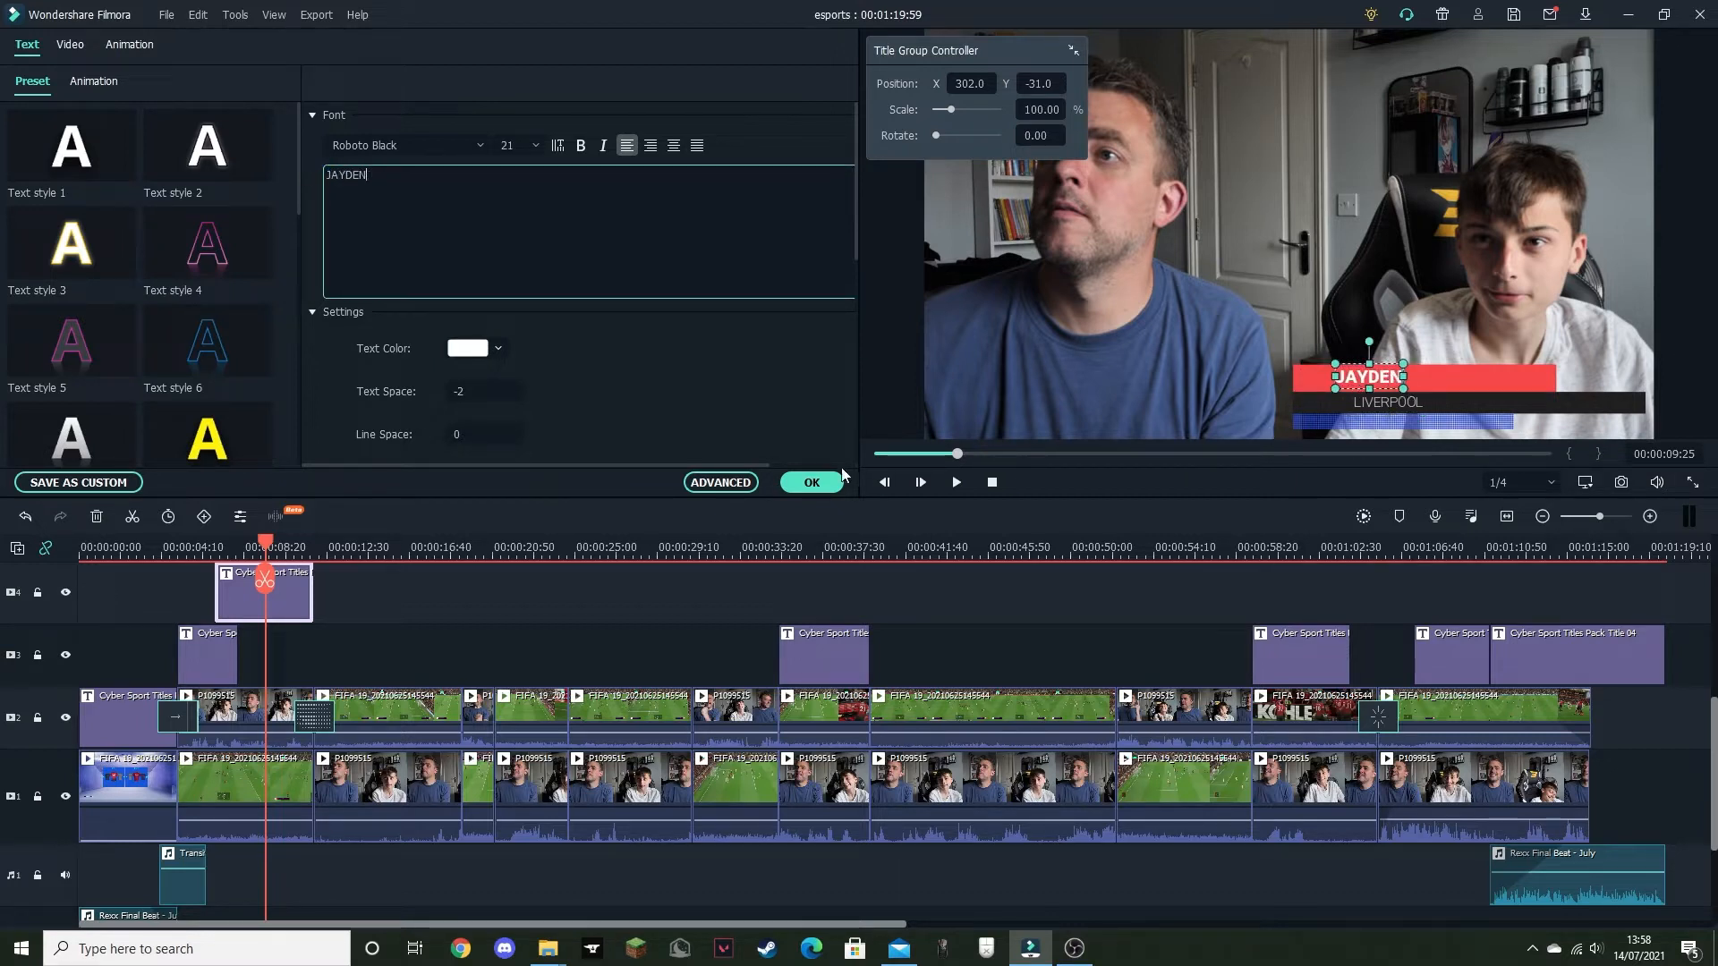
left_click(816, 483)
Step: Align the LIVERPOOL text and the player's name near the left ends of their bars in the red lower third
left_click_drag(1361, 377, 1340, 404)
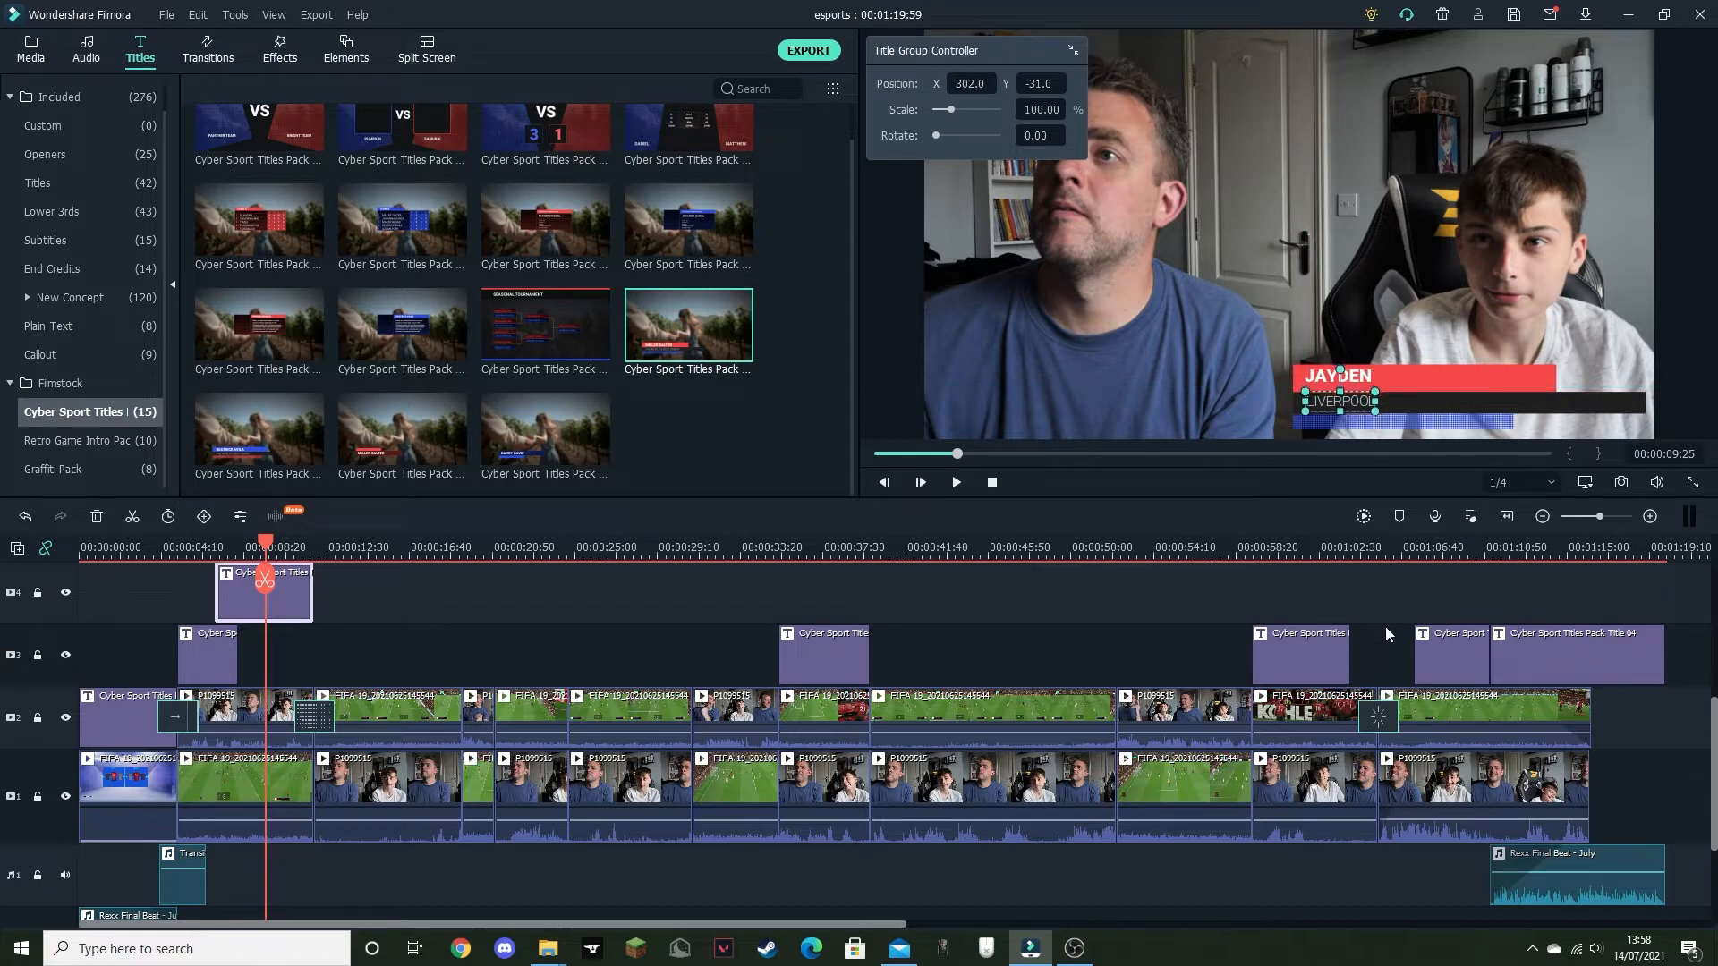
left_click(1314, 377)
key("Left")
key("Left")
key("Left")
key("Left")
key("Left")
key("Left")
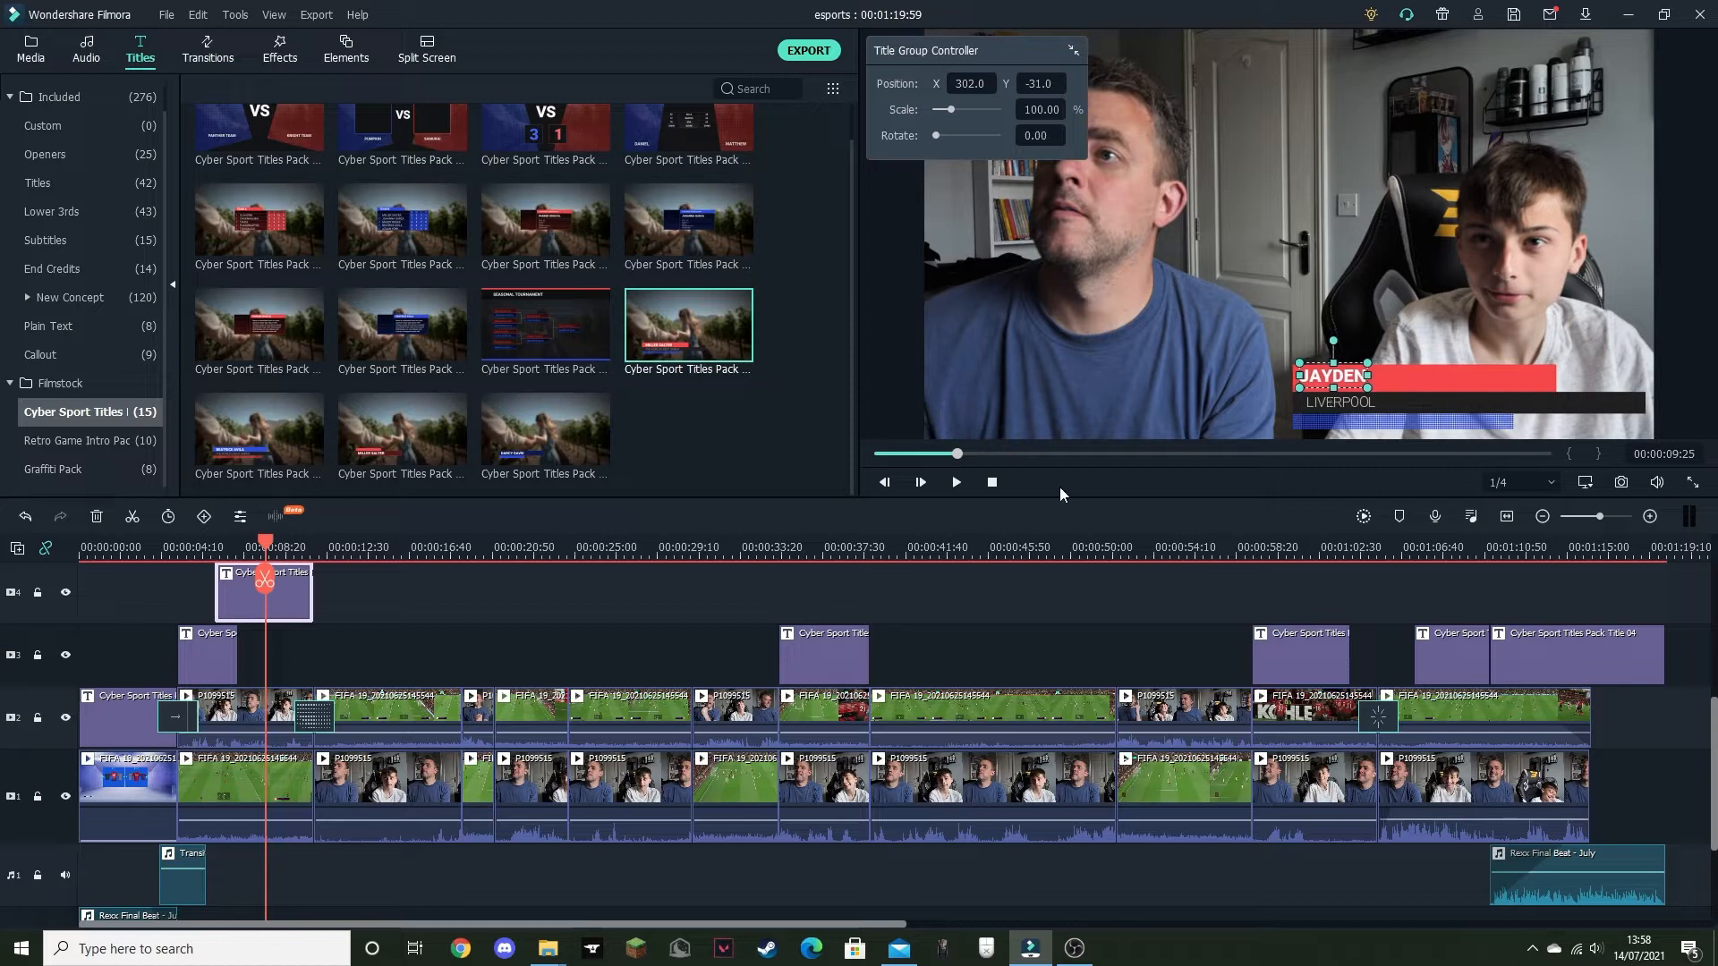
Step: Add the VS title with score boxes to video track 3 and fit it to the short webcam clip at about 19 seconds
left_click_drag(265, 544, 430, 577)
left_click_drag(544, 134, 538, 174)
left_click_drag(561, 383, 480, 662)
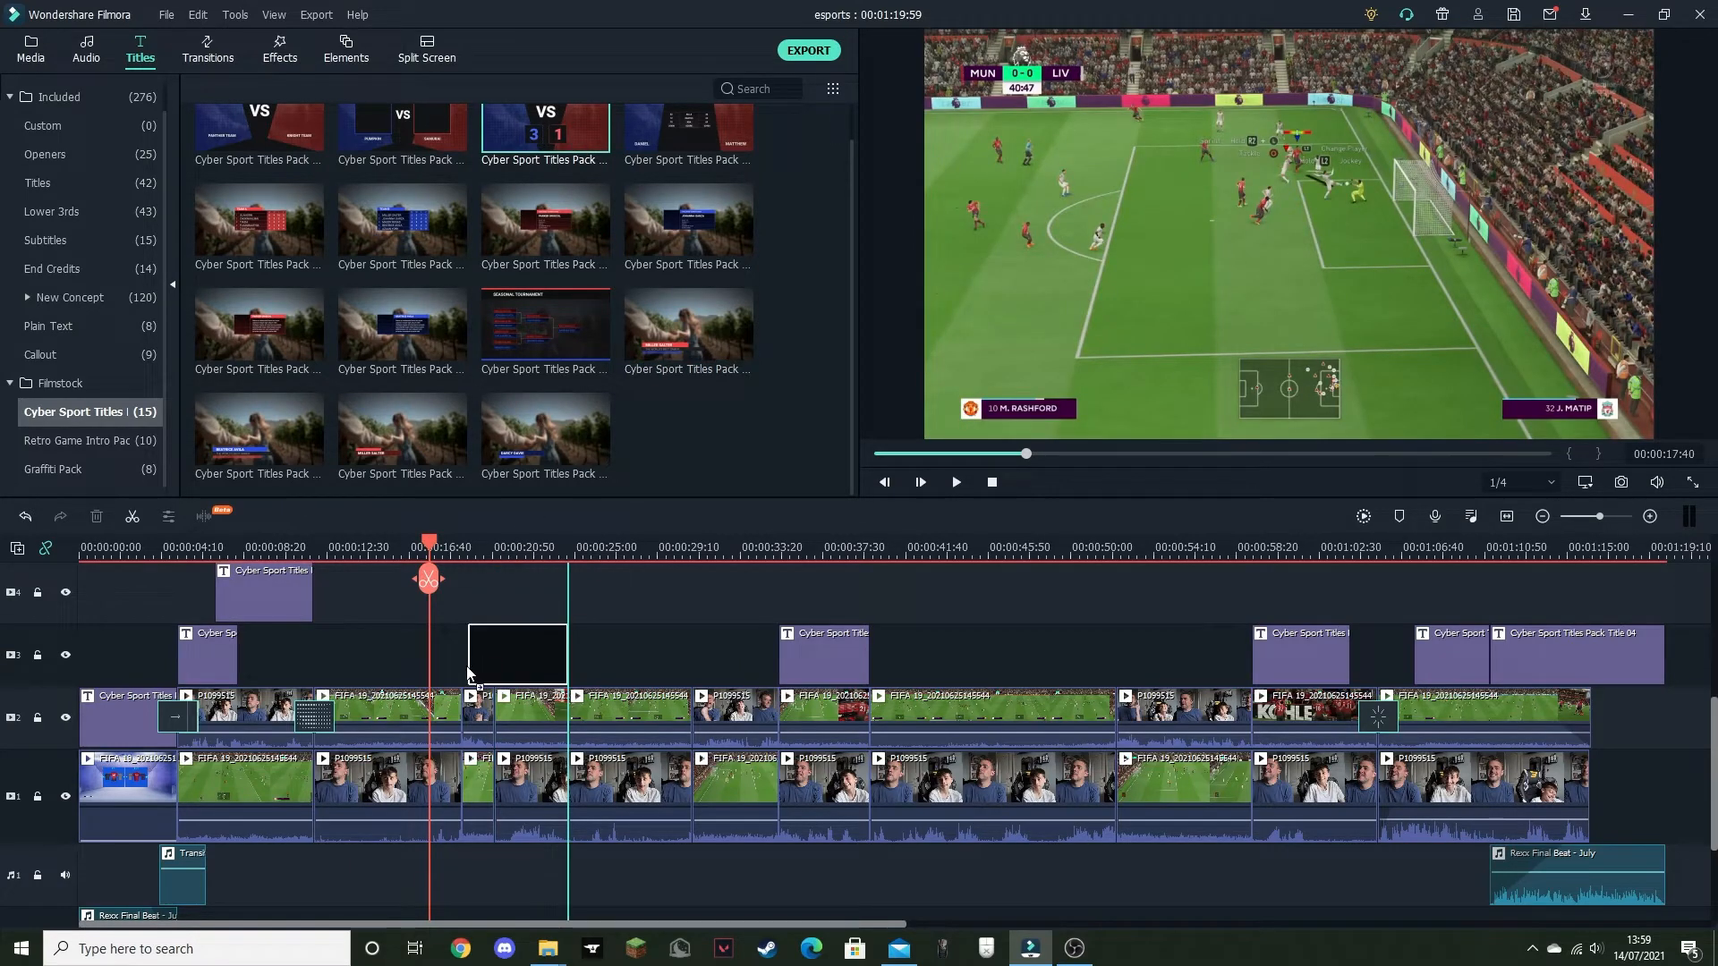
mouse_move(466, 672)
left_mouse_down()
mouse_move(547, 662)
mouse_move(495, 668)
left_mouse_up()
left_click_drag(486, 555, 583, 557)
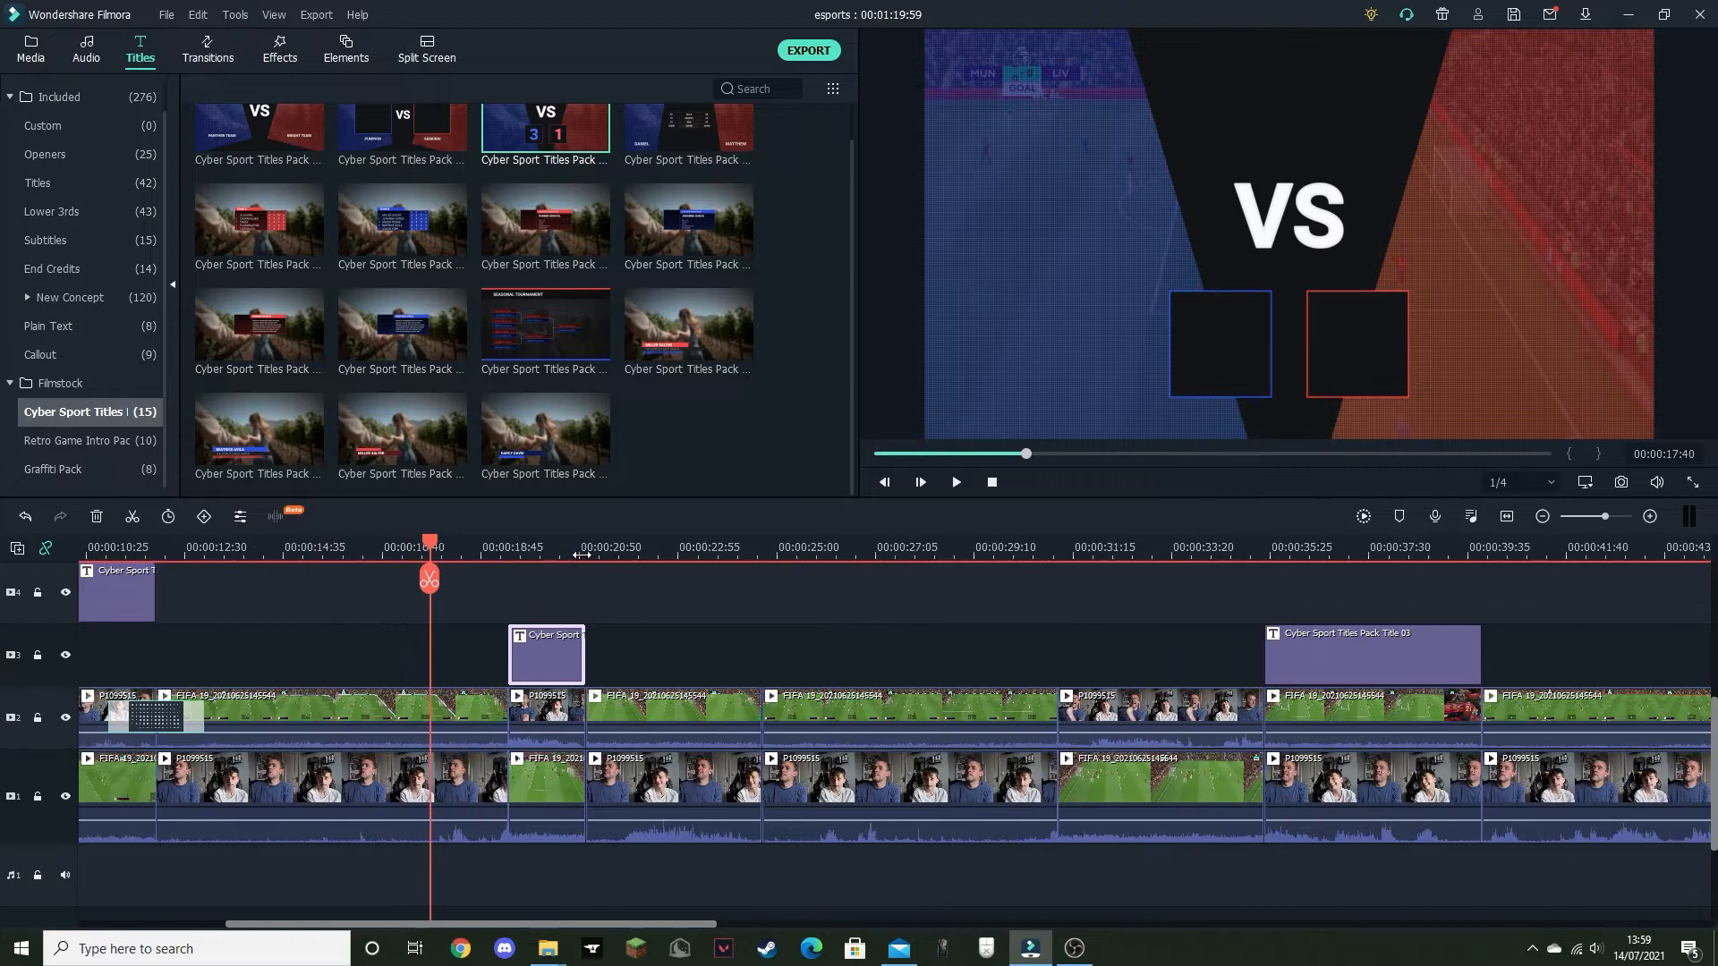
Step: Set the blue score to 1 and the red score to 0 in the VS title
left_click(541, 555)
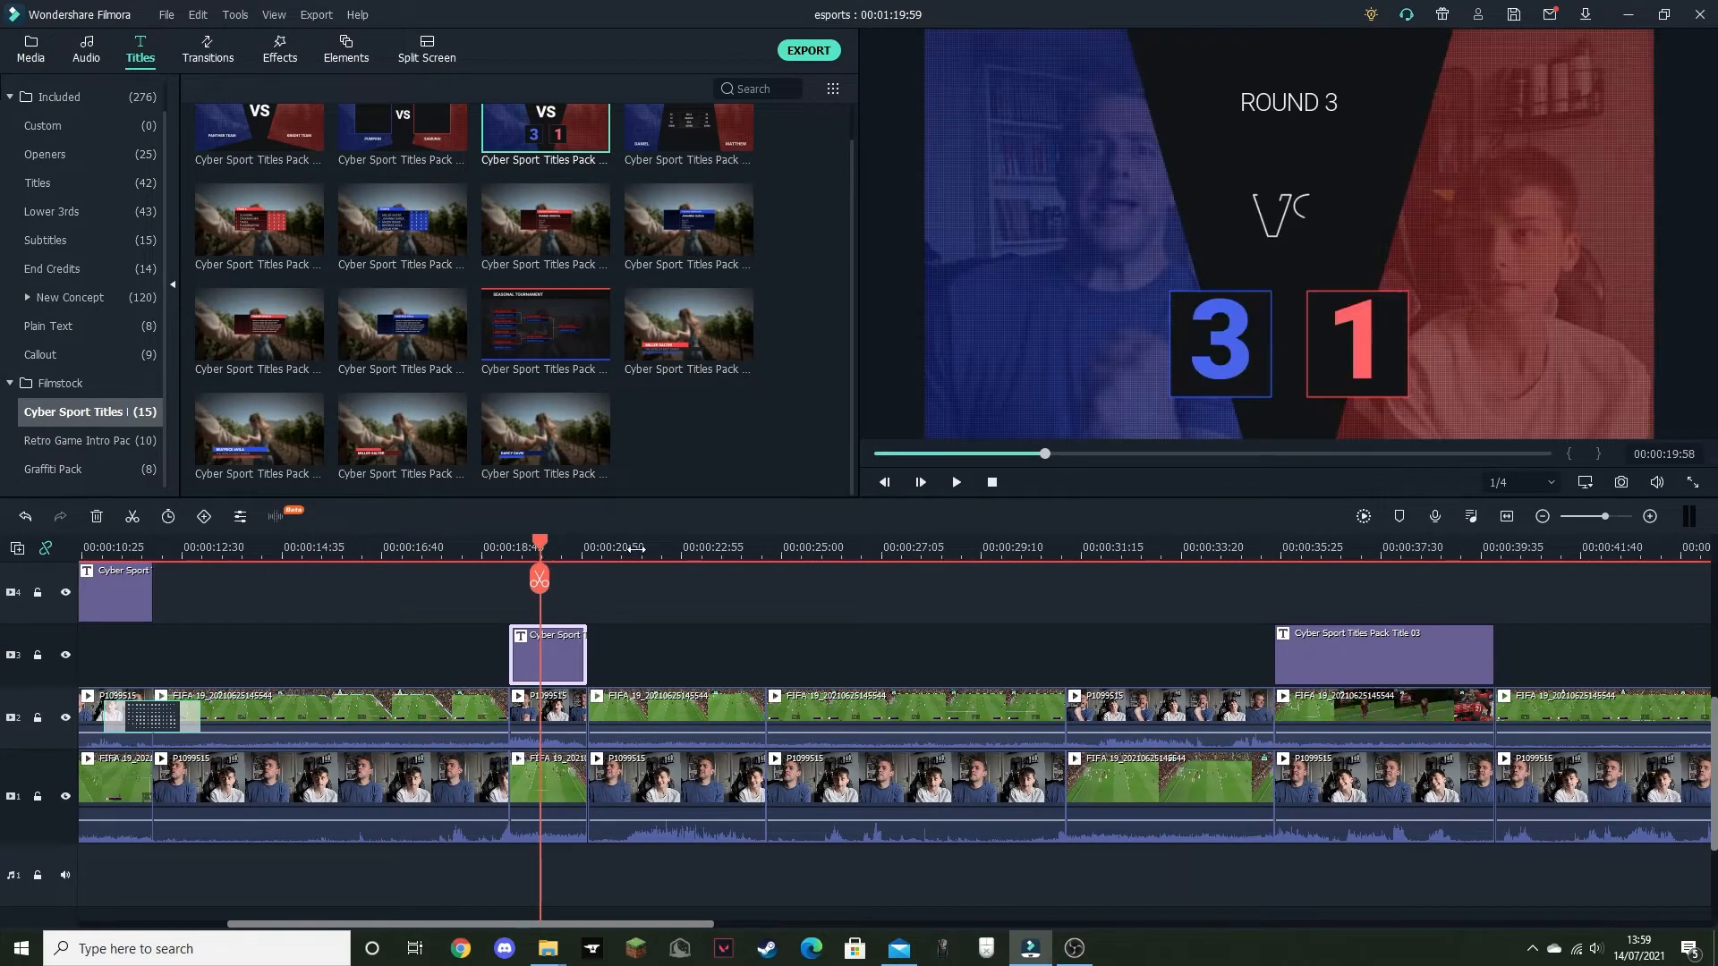
left_click_drag(555, 546, 557, 547)
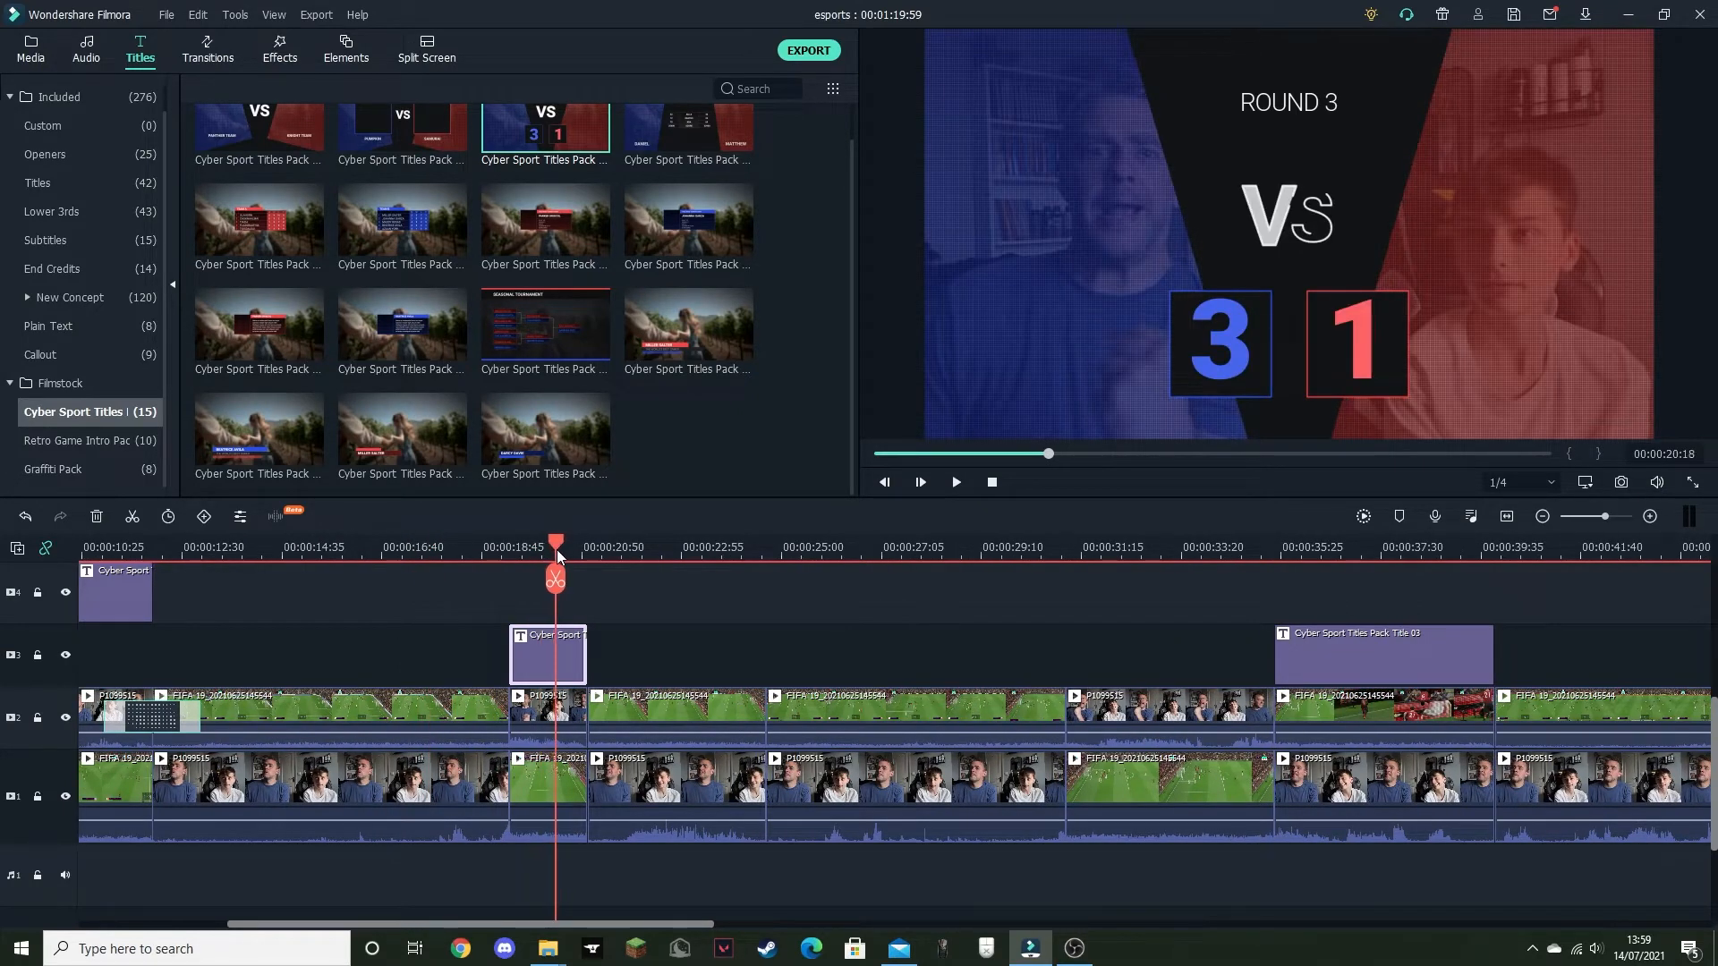
double_click(535, 648)
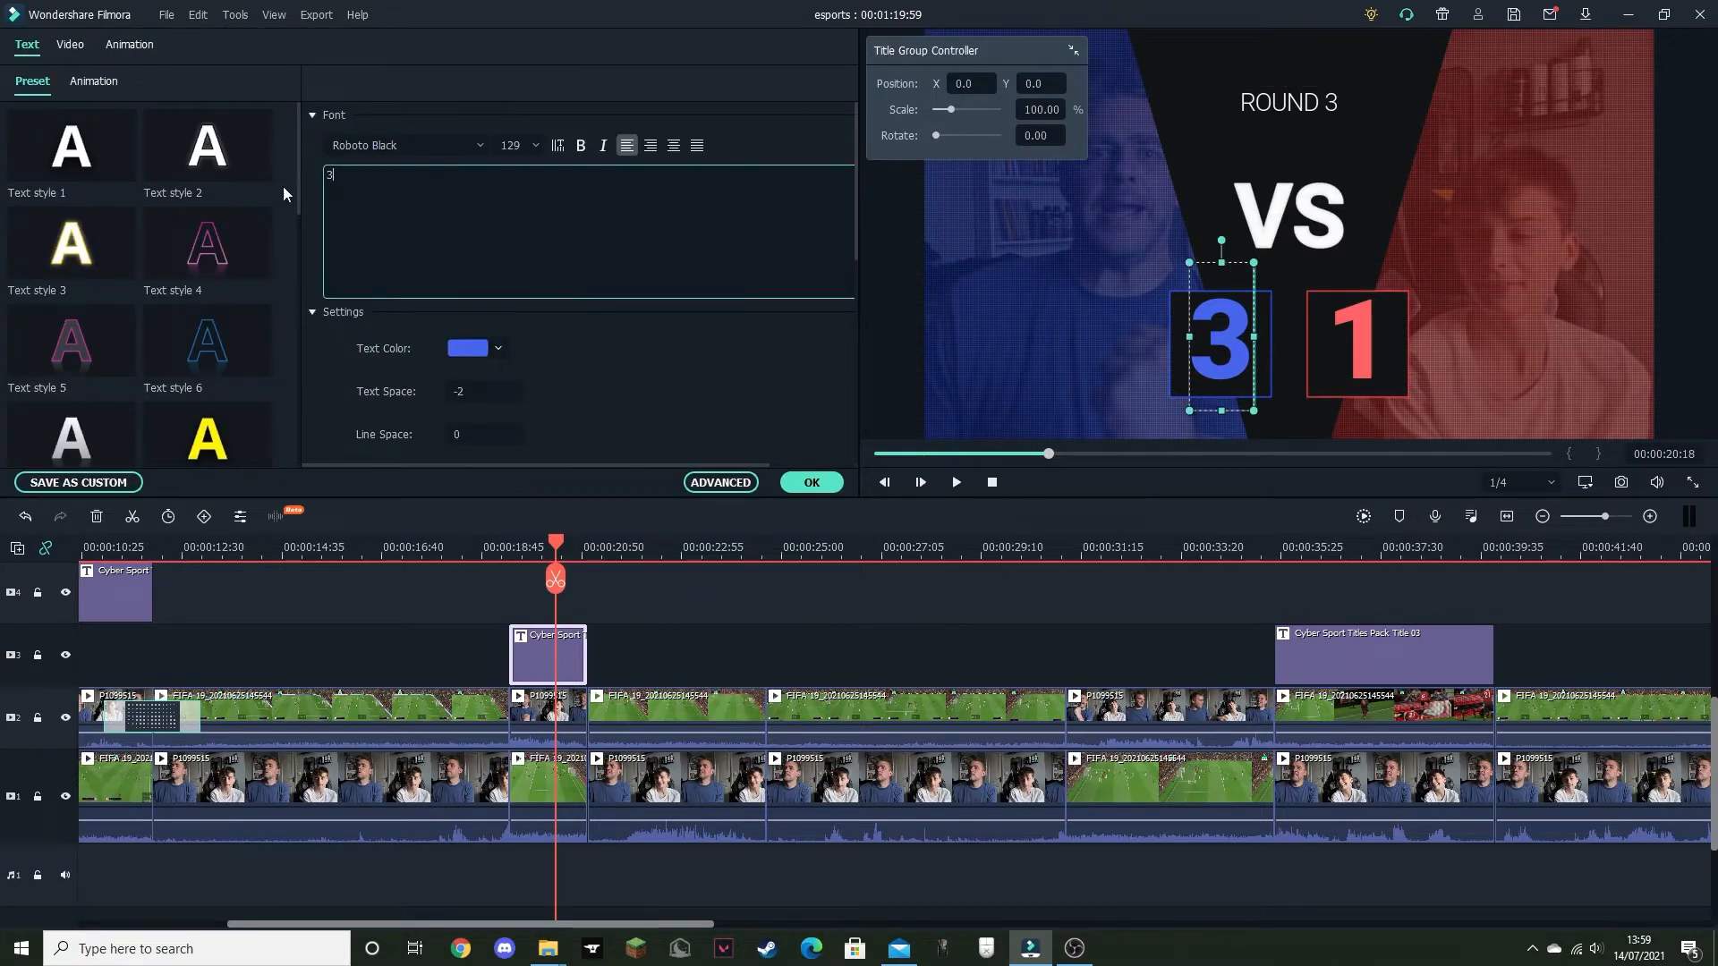
type("1")
key("BackSpace")
key("BackSpace")
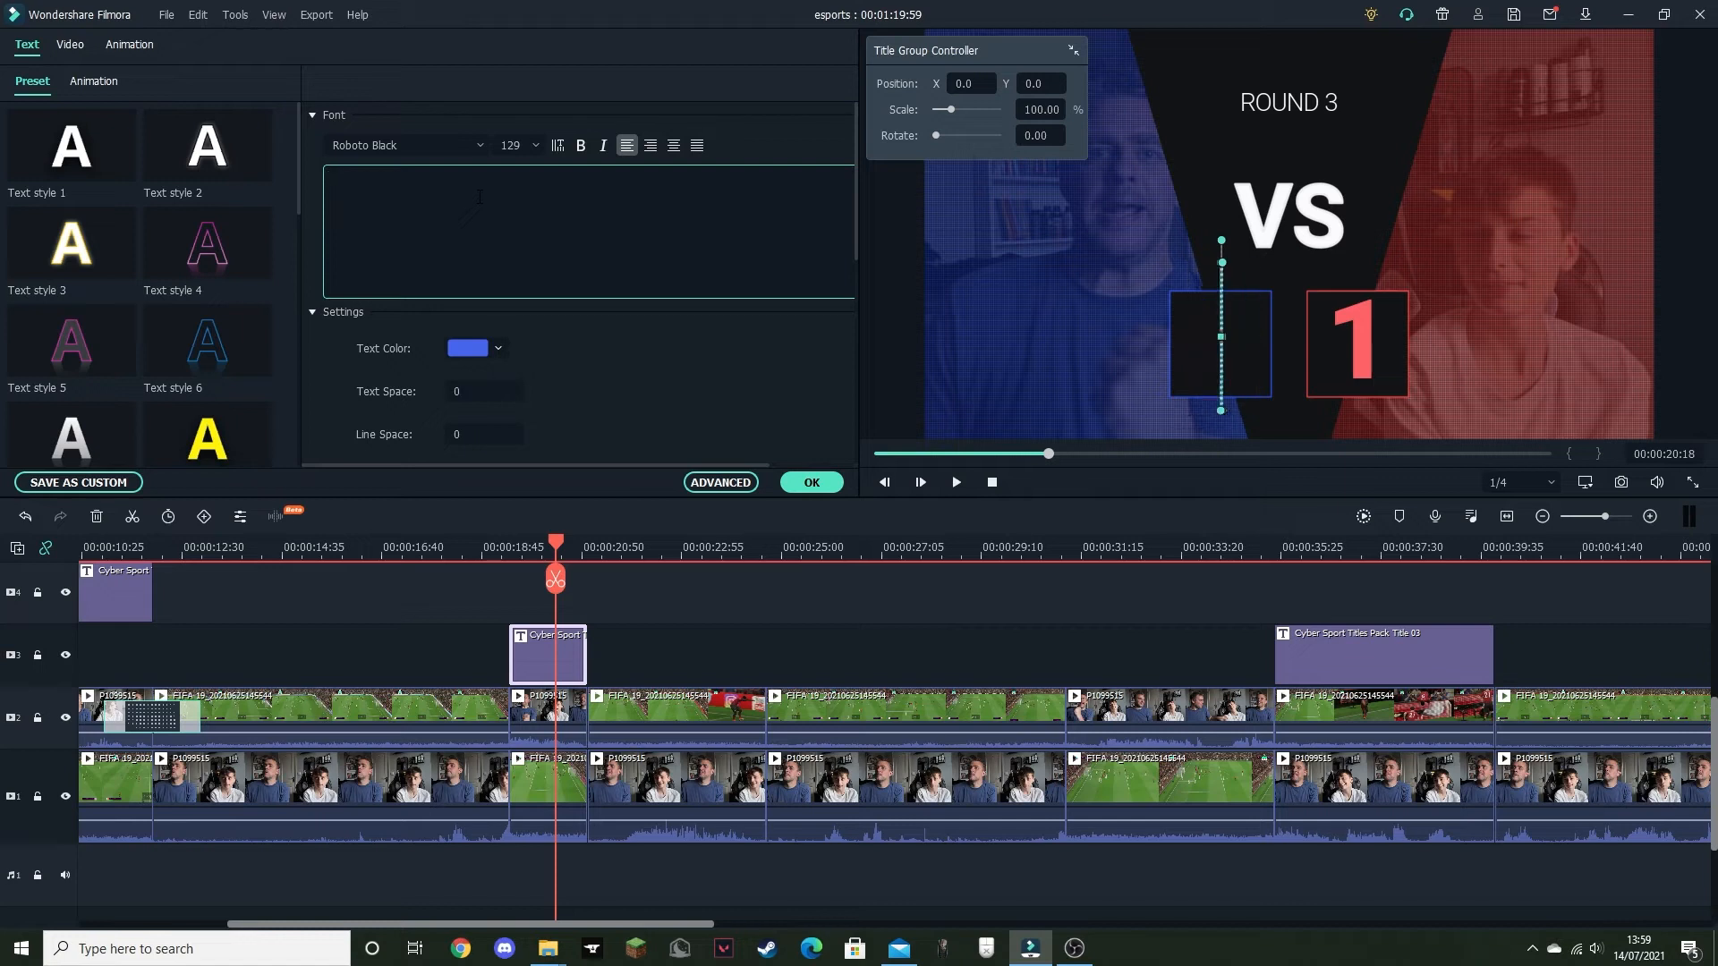
left_click(1363, 350)
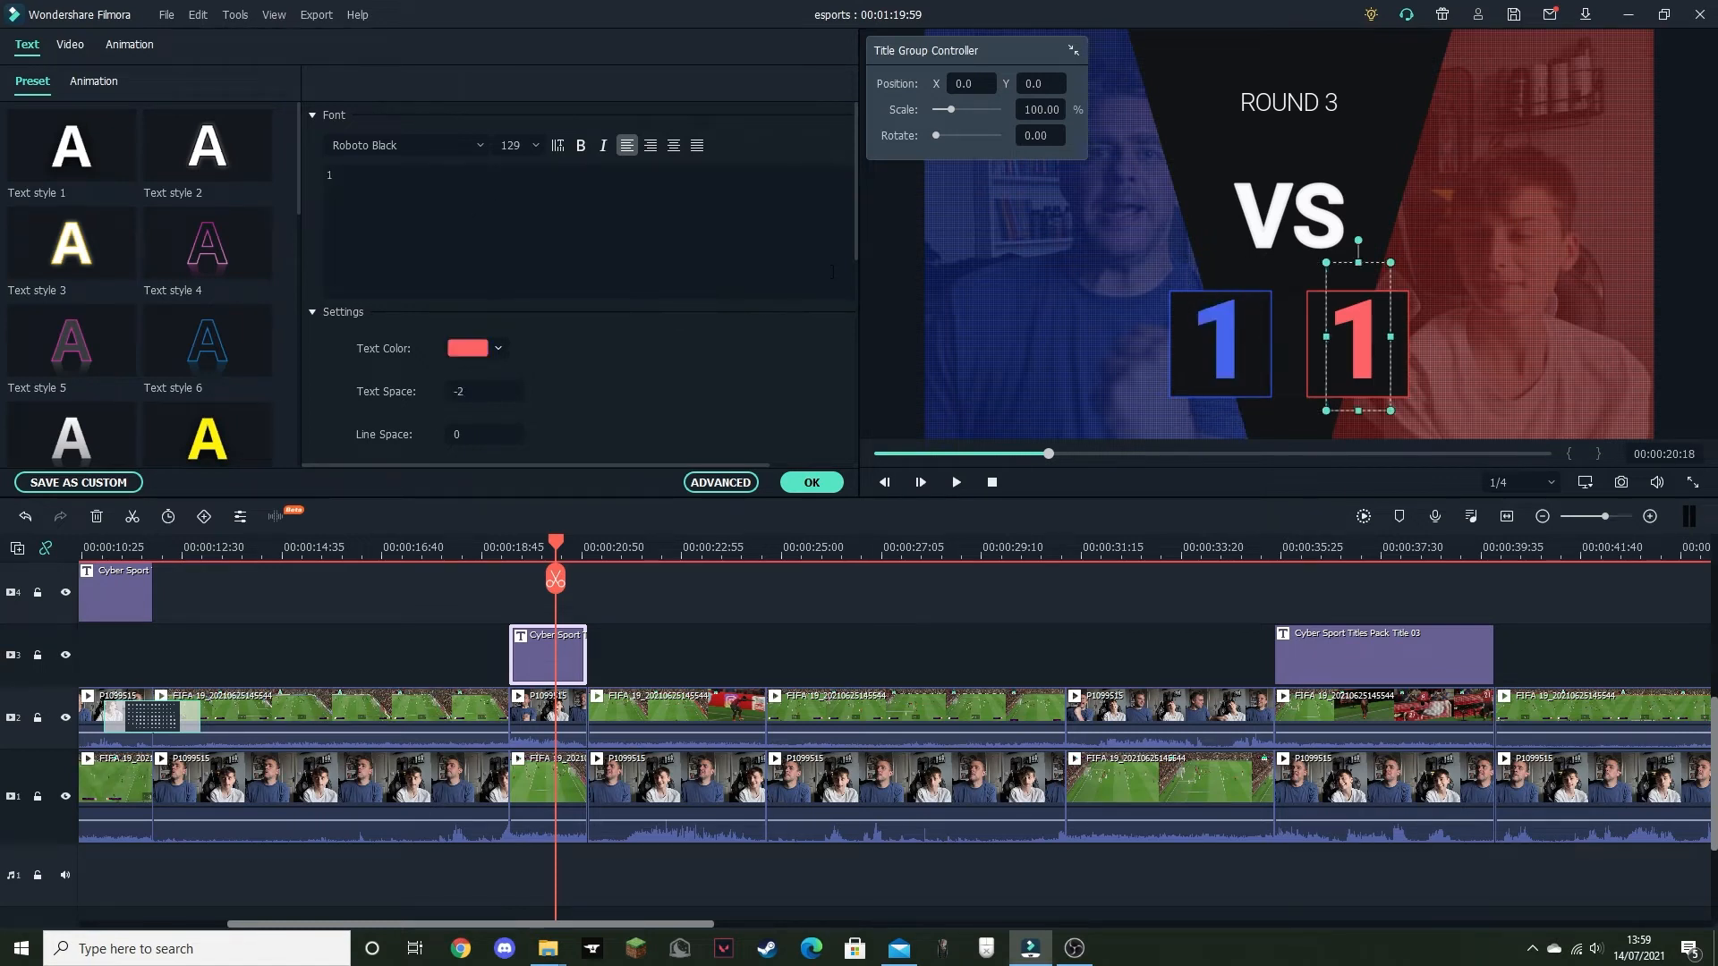
left_click_drag(361, 181, 274, 173)
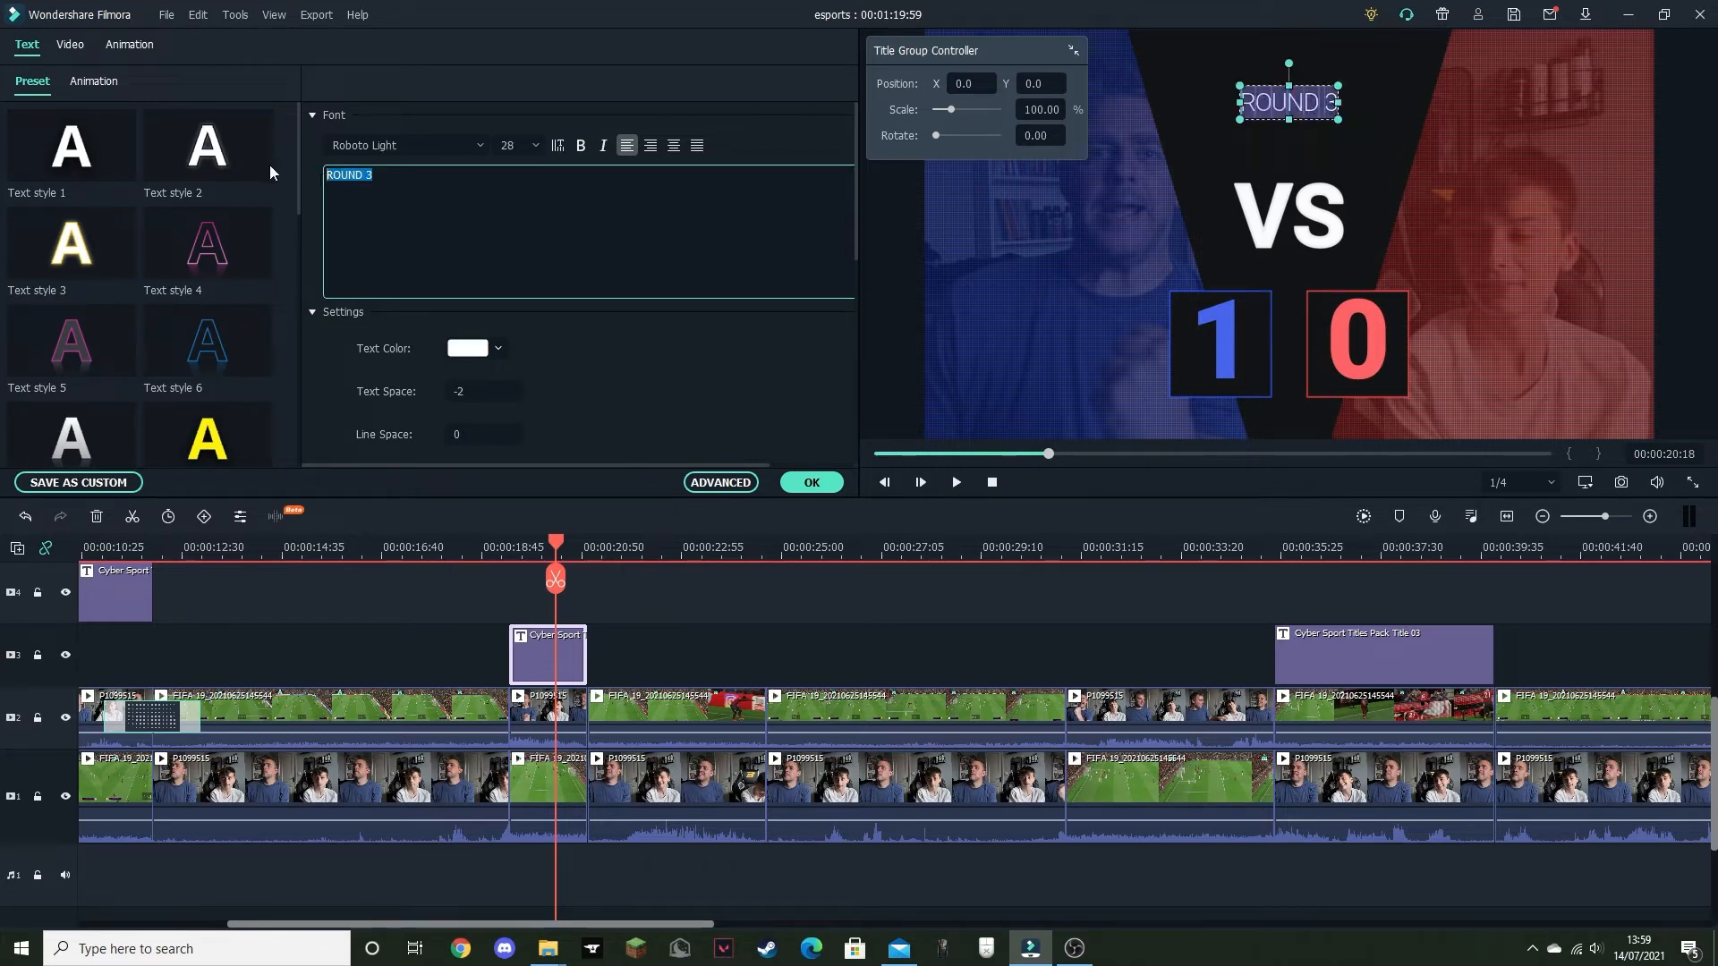
Step: Replace the ROUND 3 heading of the VS title with FRIENDLY and preview the title
type("FRIEN")
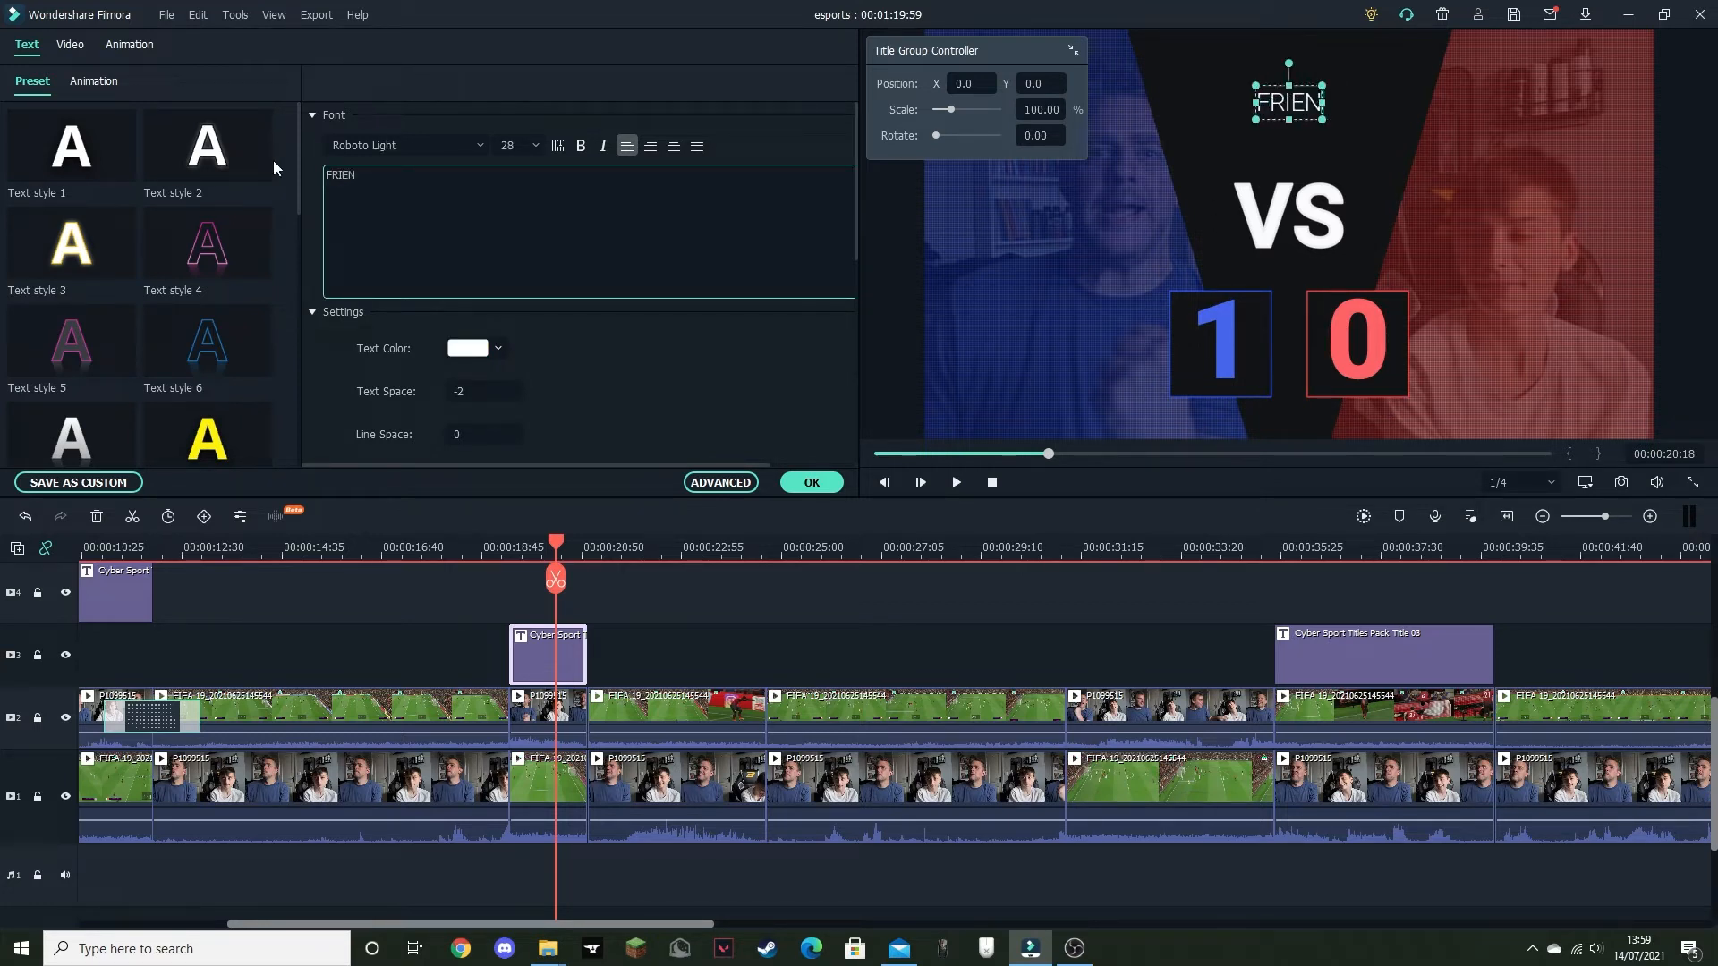
type("DLY")
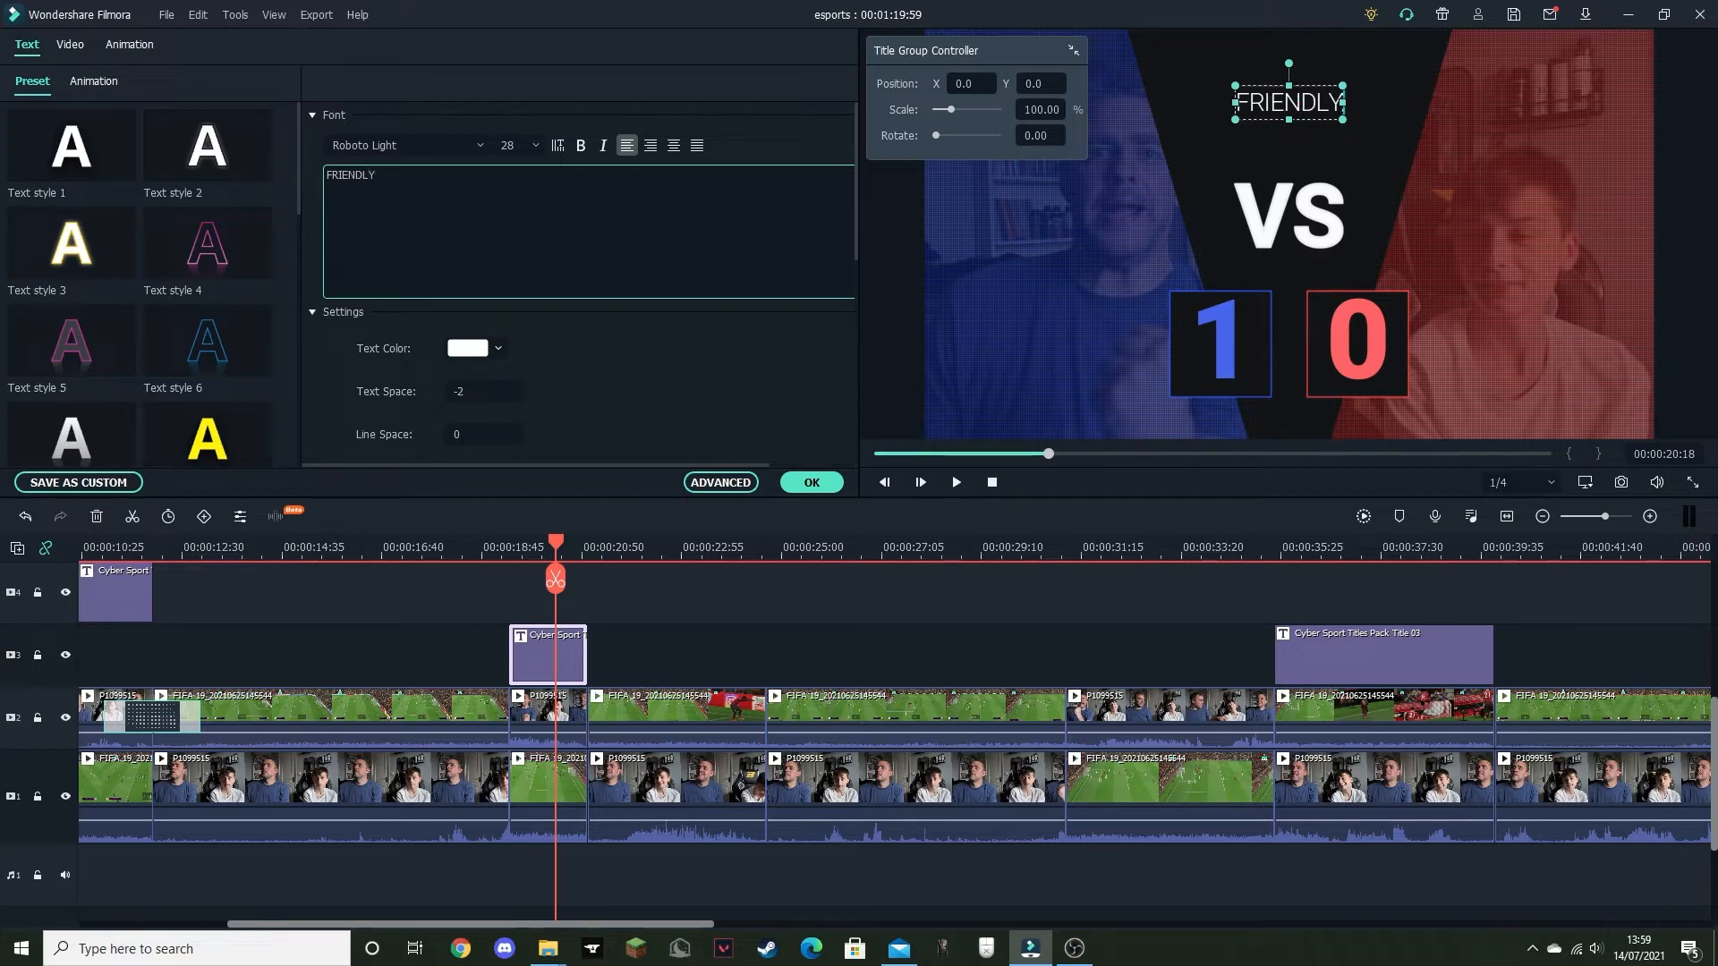
left_click(811, 483)
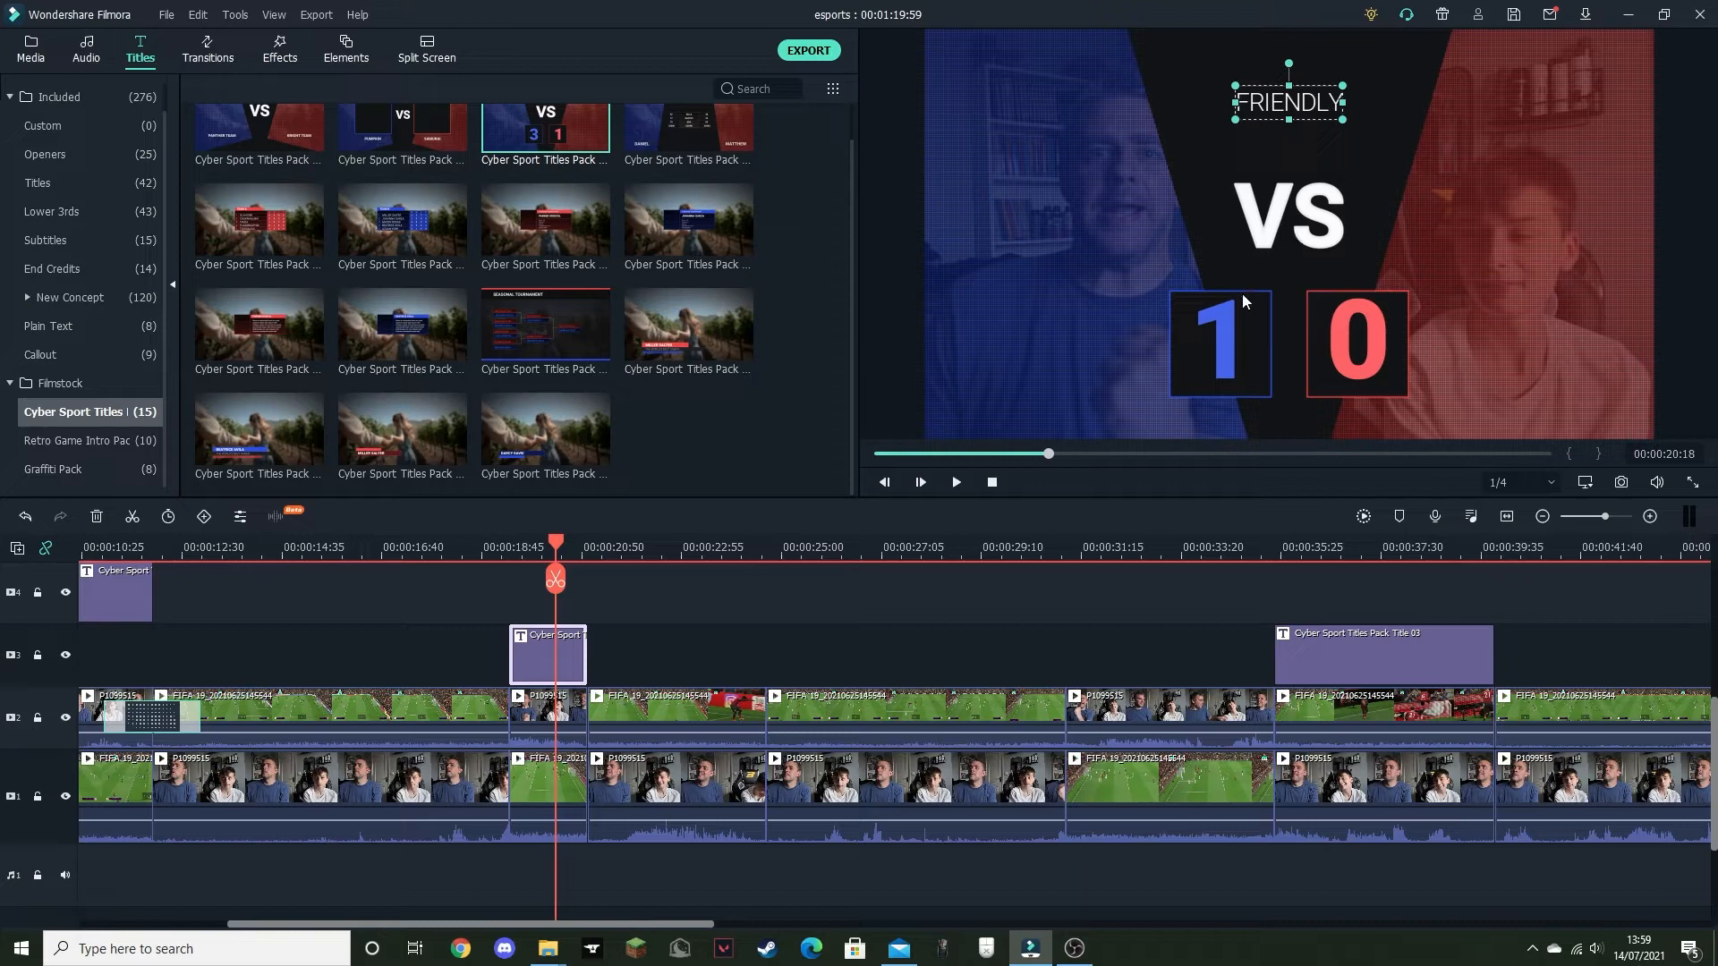
left_click(495, 548)
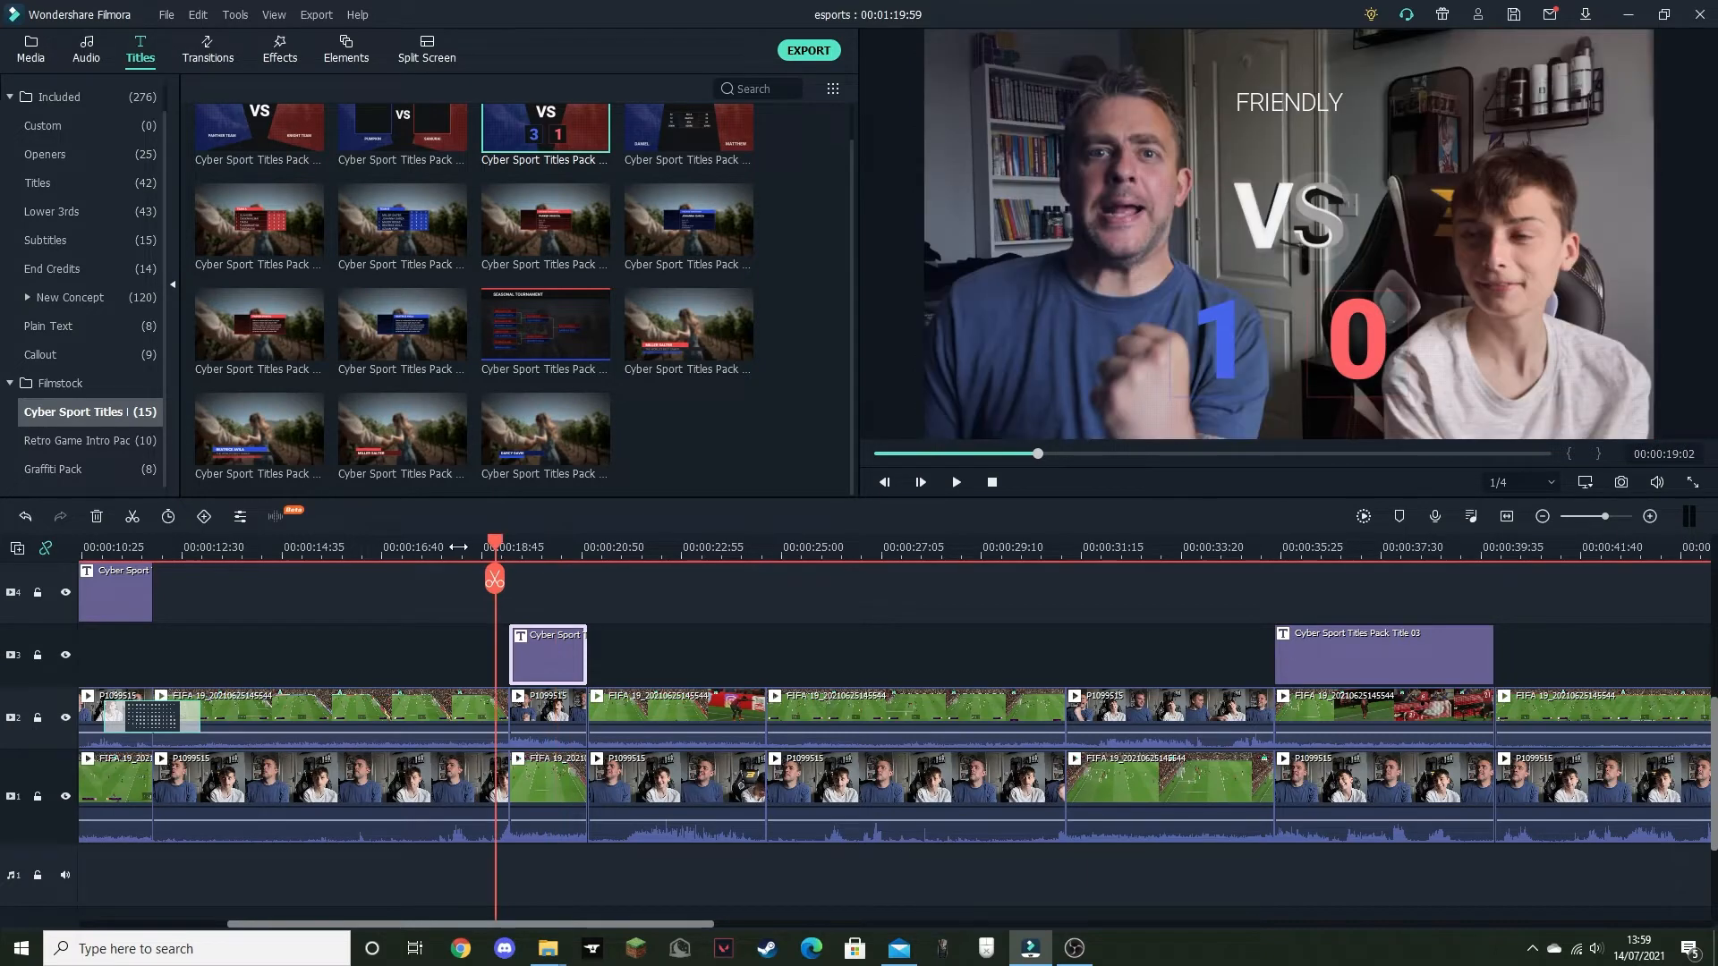
left_click_drag(450, 545, 615, 547)
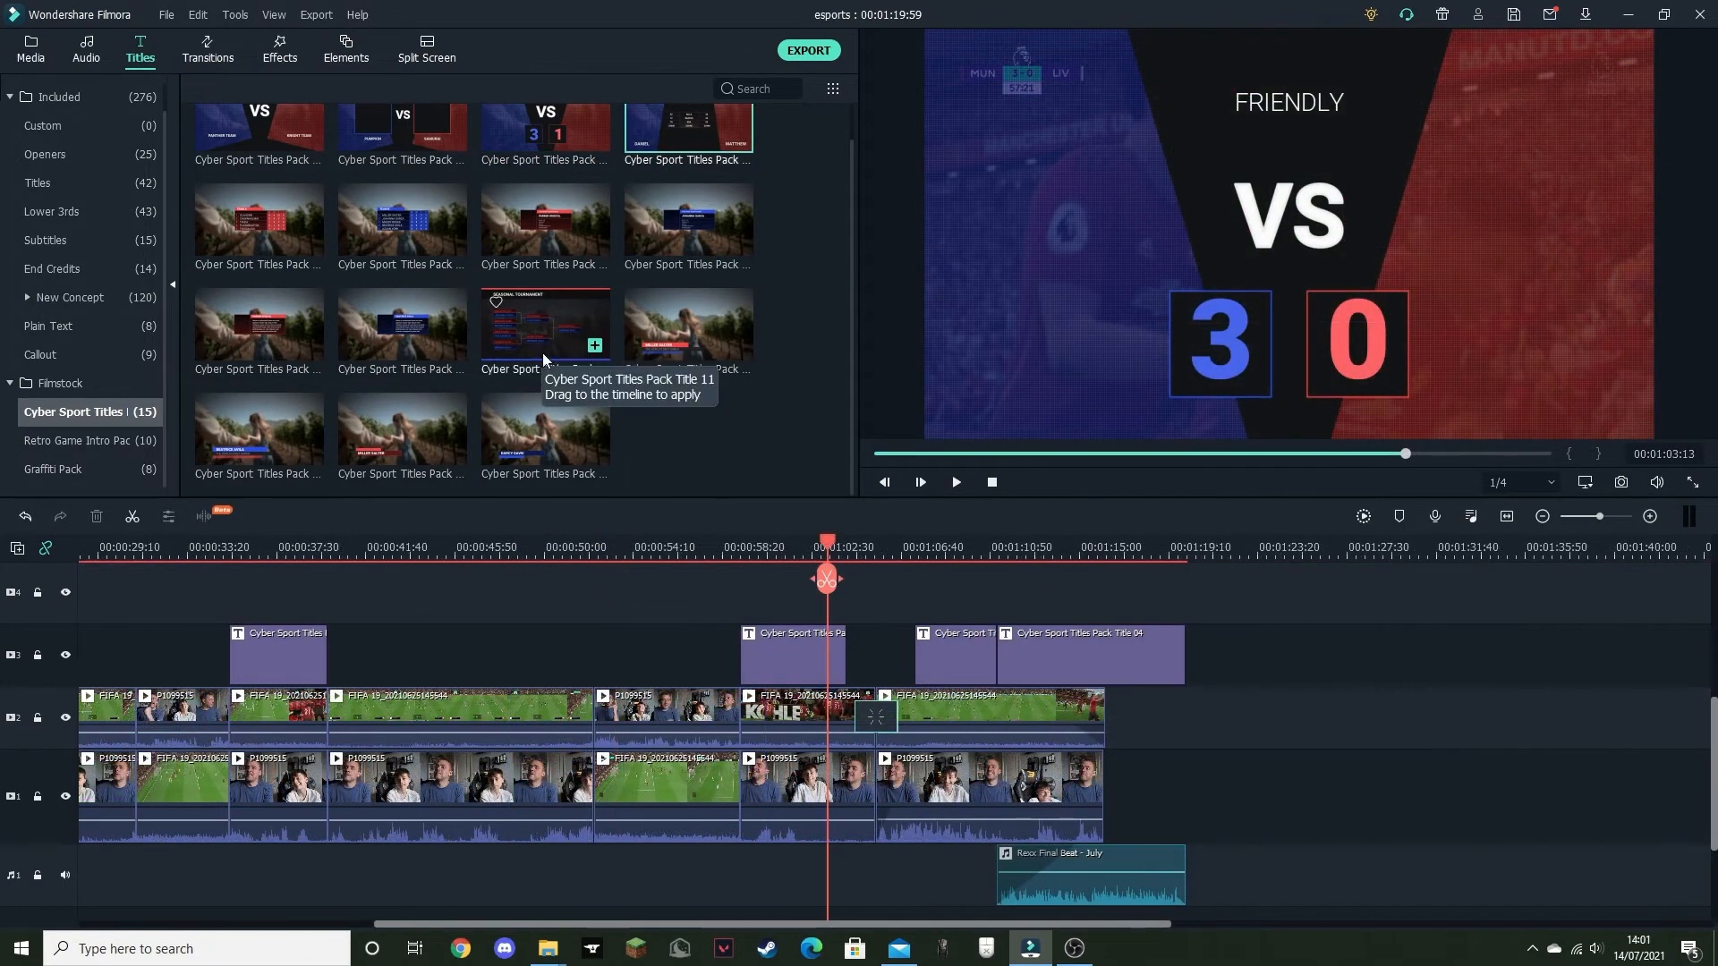
Step: Try the Seasonal Tournament bracket title on video track 4 past the end of the video, preview its animation and delete it
left_click(541, 347)
left_click_drag(549, 331, 1239, 586)
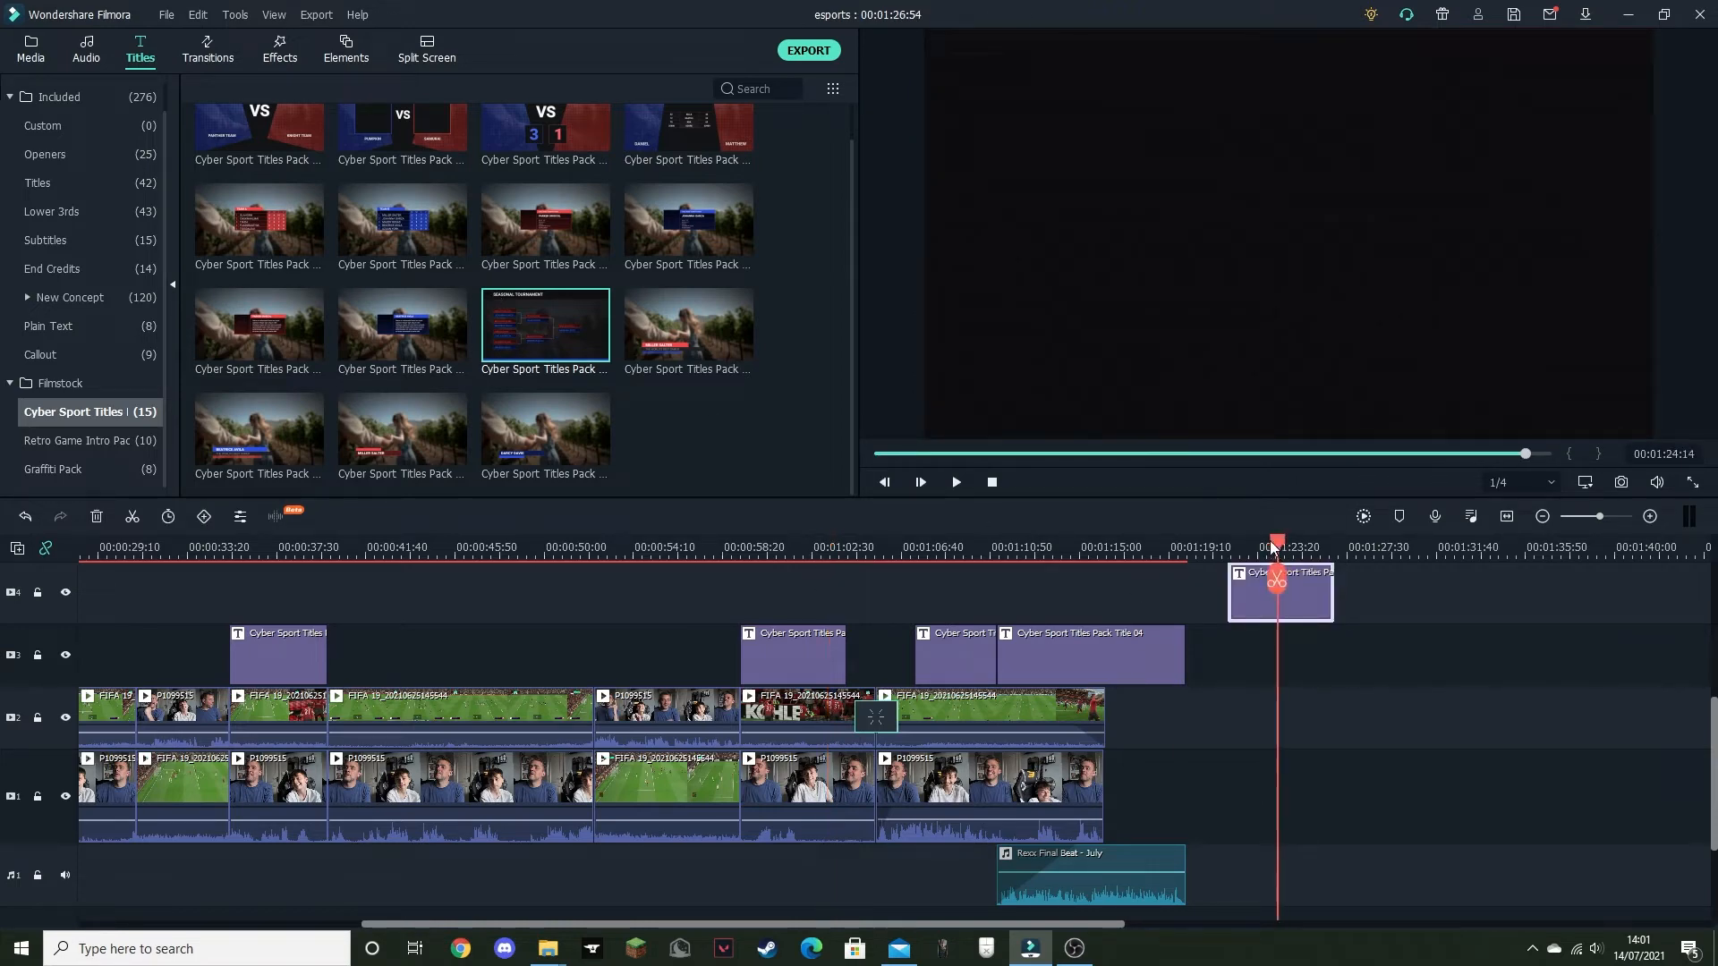
left_click_drag(1284, 548, 1298, 548)
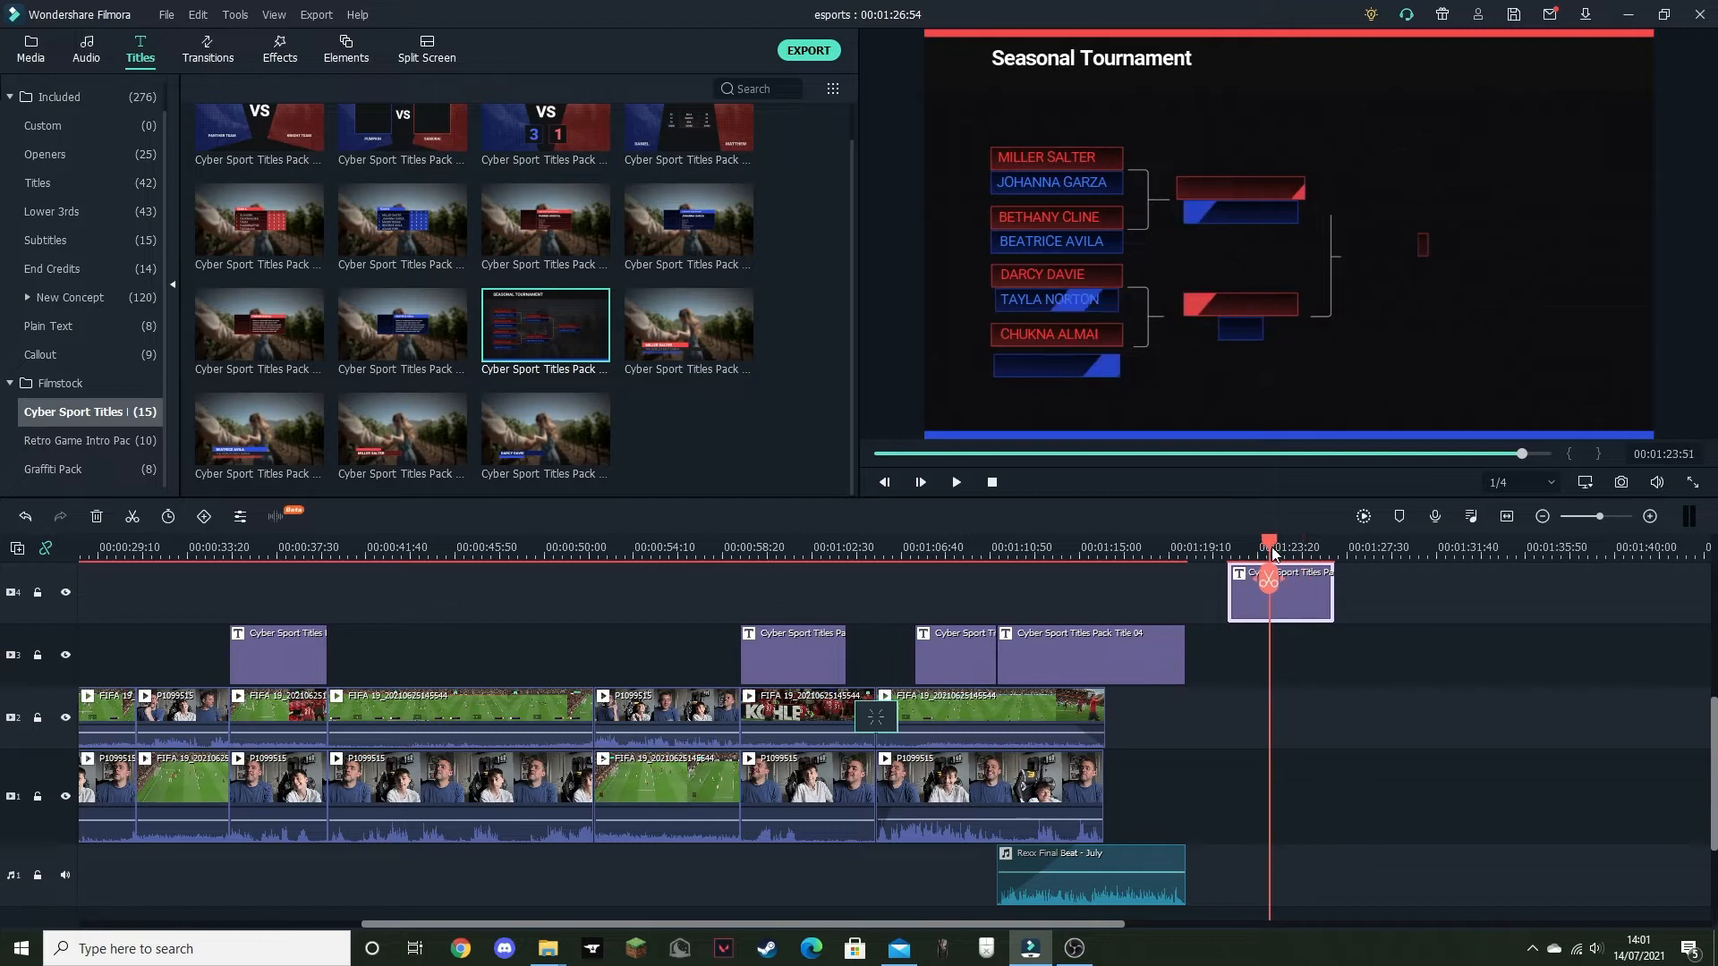
mouse_move(1264, 548)
left_mouse_down()
mouse_move(1235, 548)
mouse_move(1294, 545)
left_mouse_up()
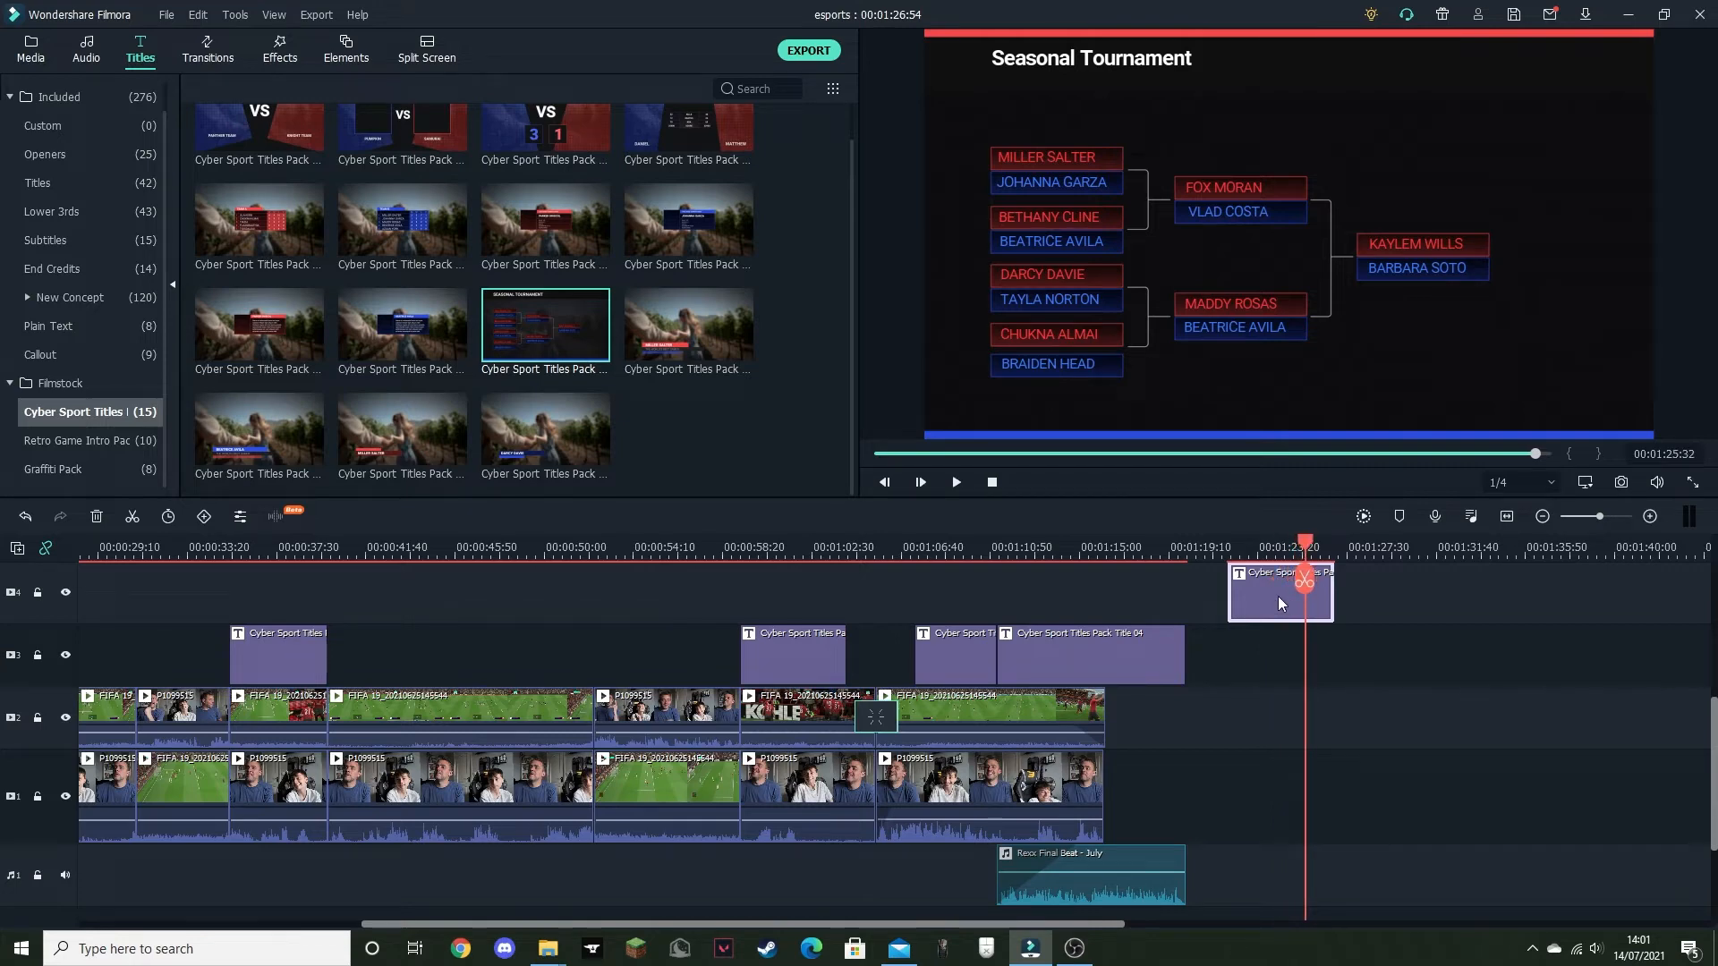
key("Delete")
Step: Preview the match statistics title at the end of video track 3
left_click(1129, 550)
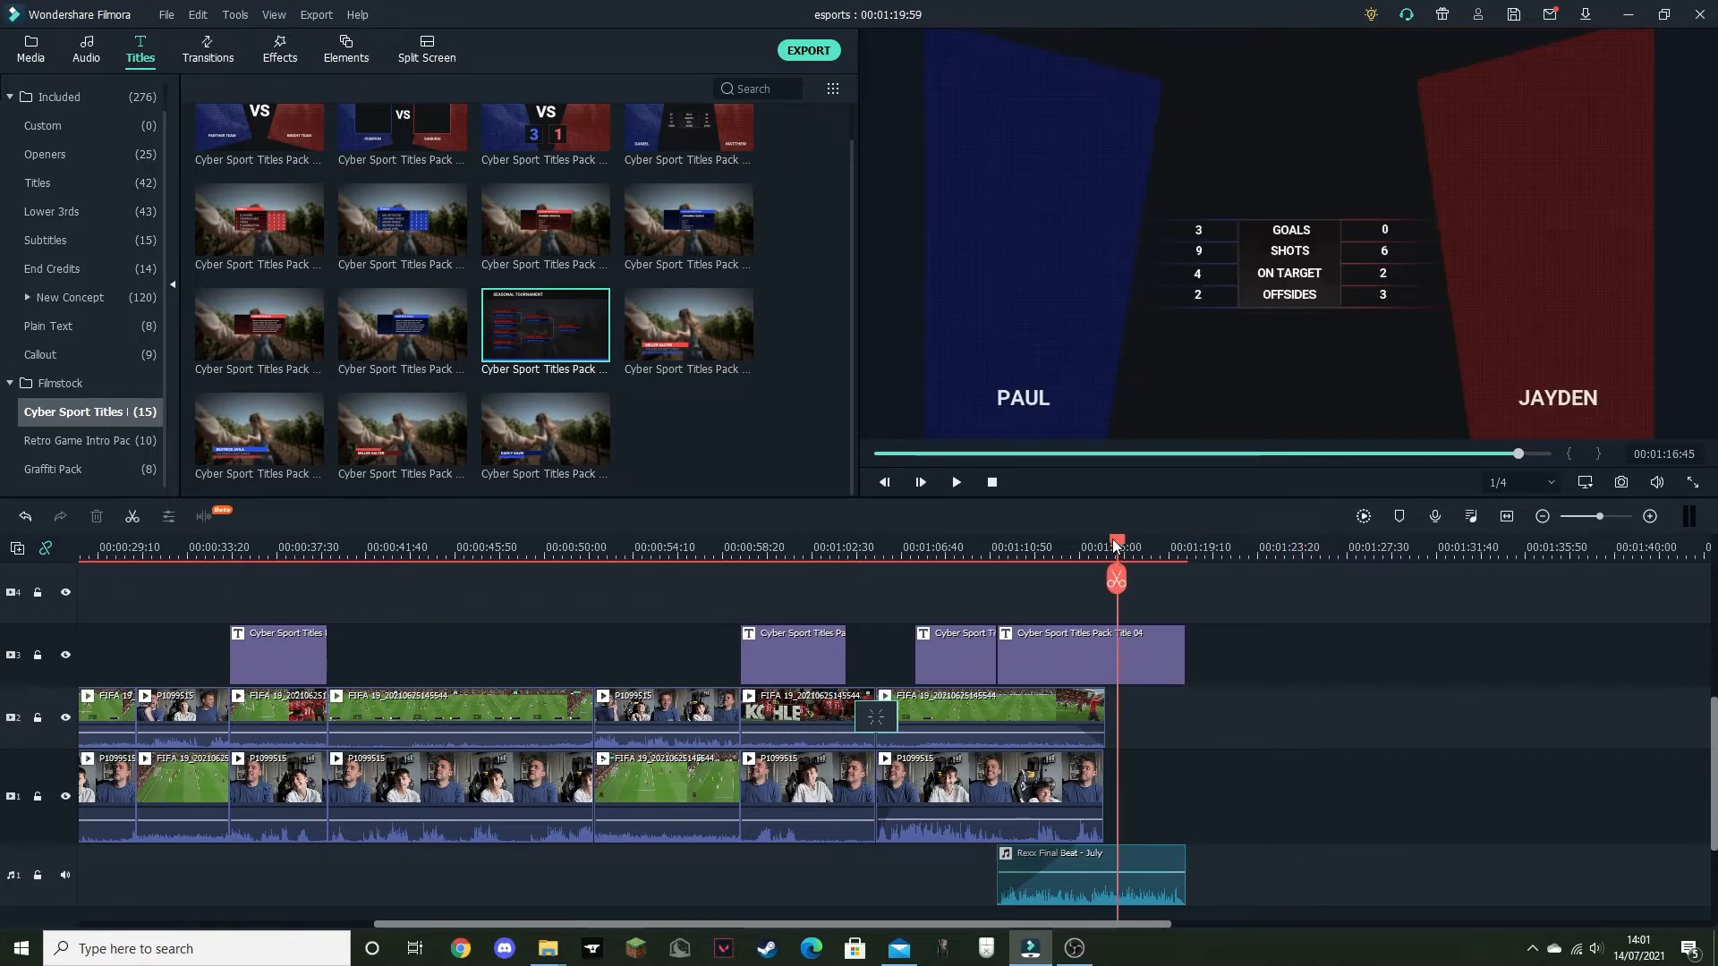
left_click_drag(1047, 561, 1055, 558)
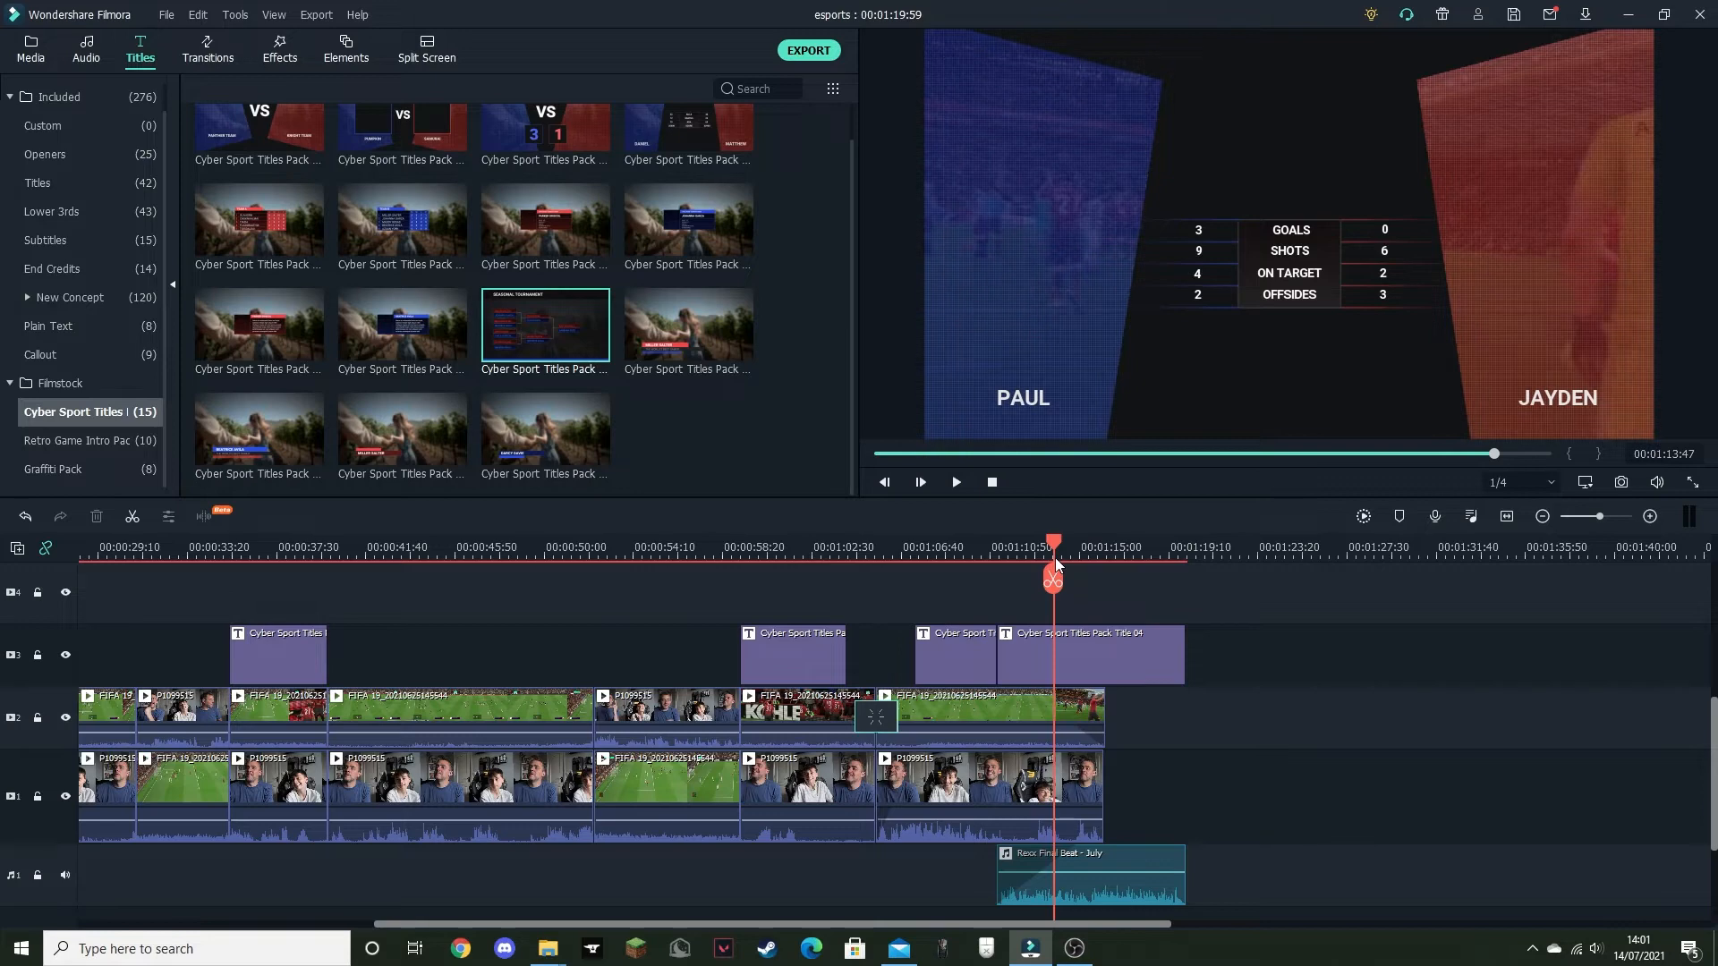